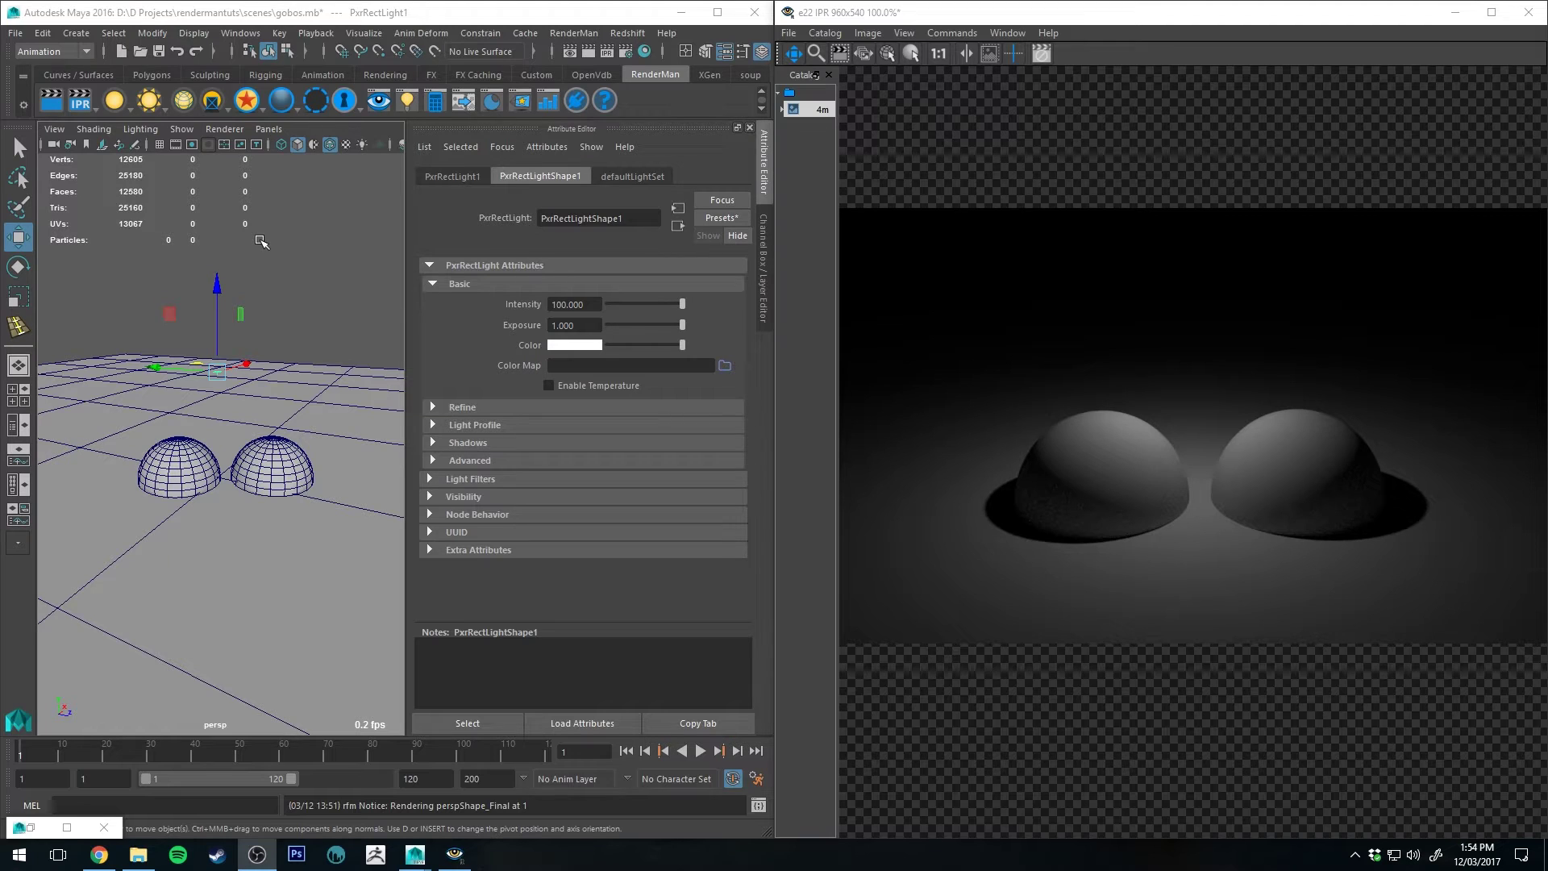
Show the RenderMan light filter list from the shelf's light filter icon.
right_click(214, 103)
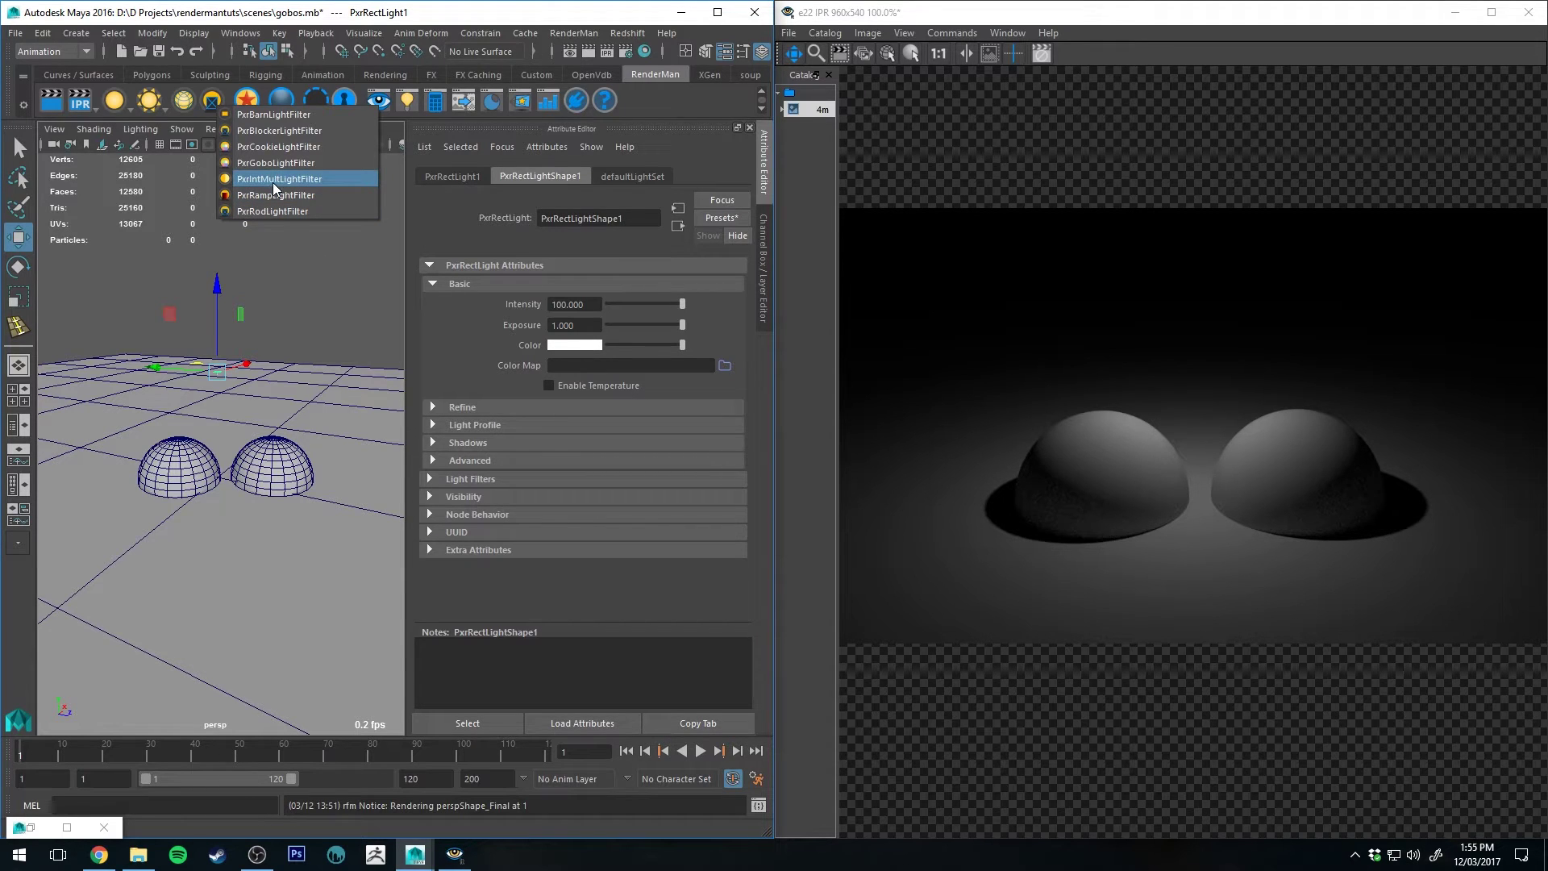
Reselect PxrRectLight1 and attach a PxrIntMultLightFilter to it.
left_click(279, 357)
left_click(244, 364)
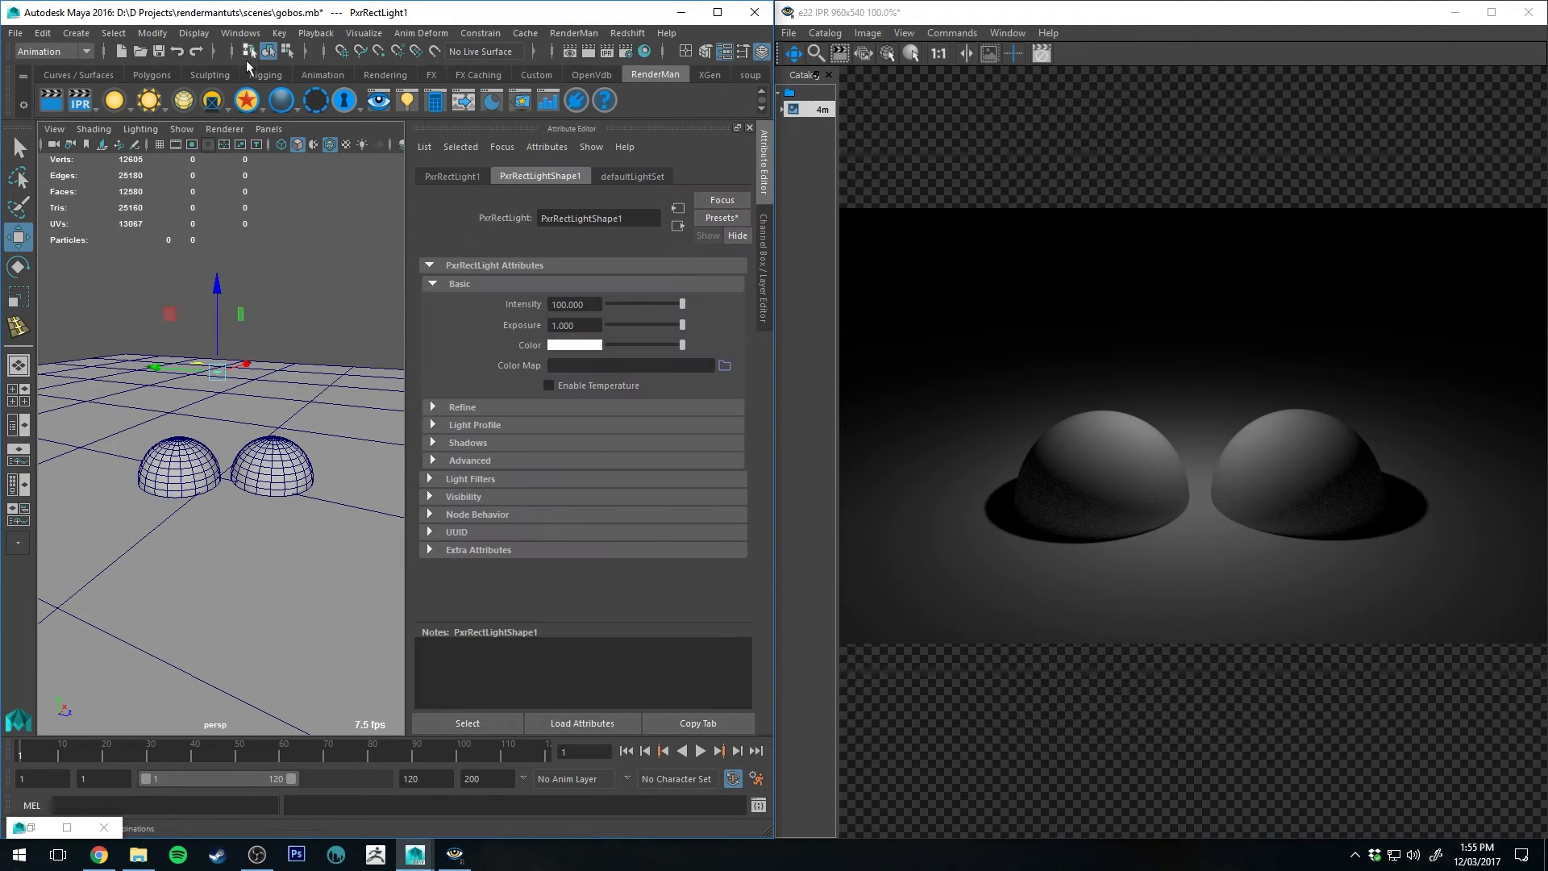
left_click(213, 95)
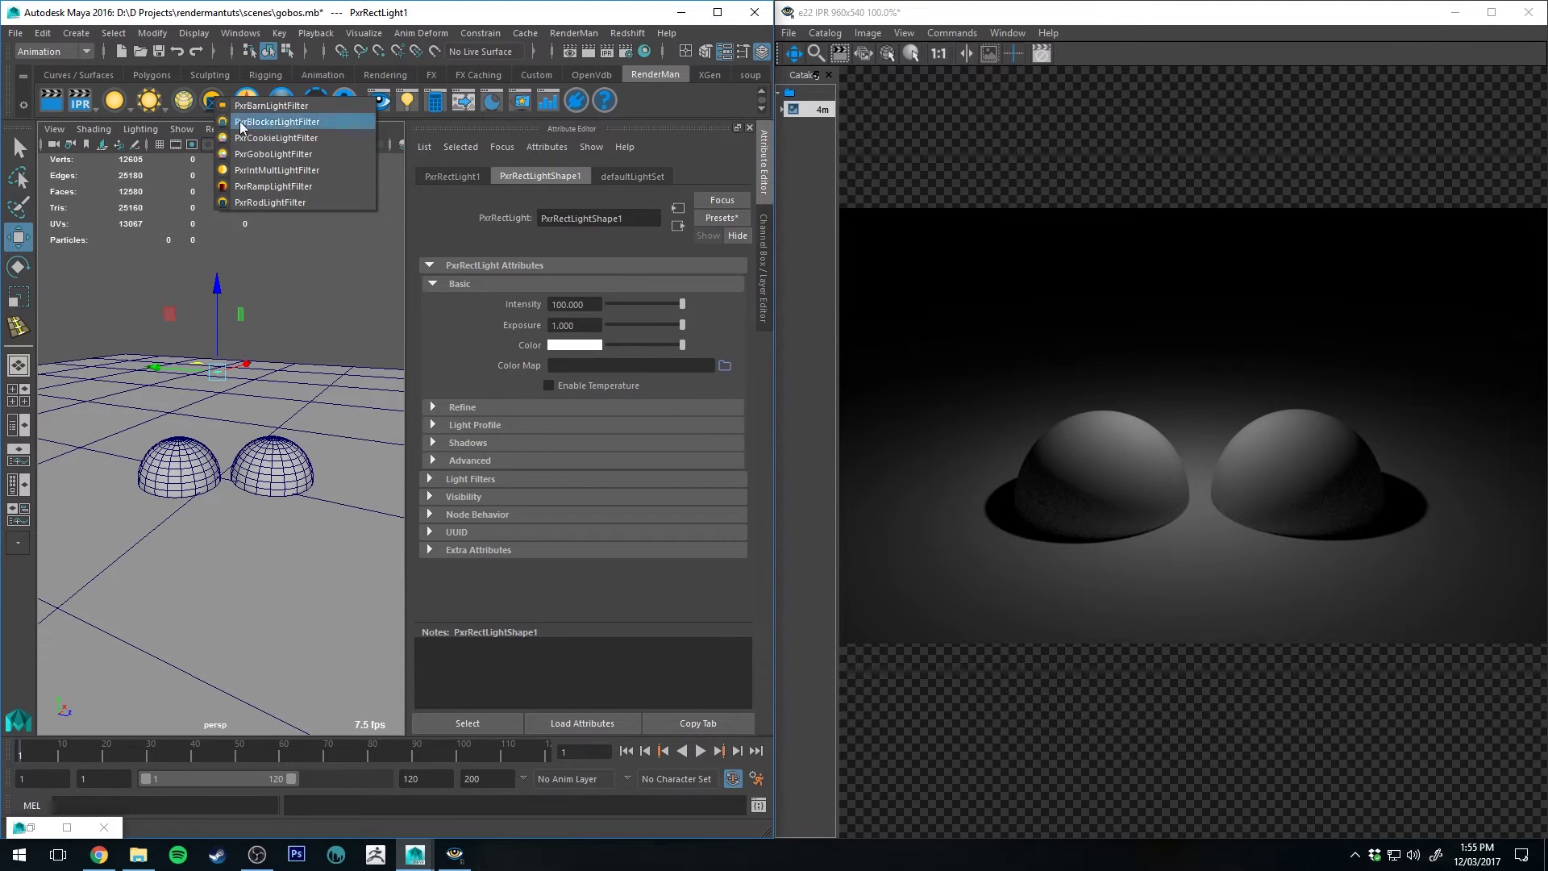
left_click(262, 171)
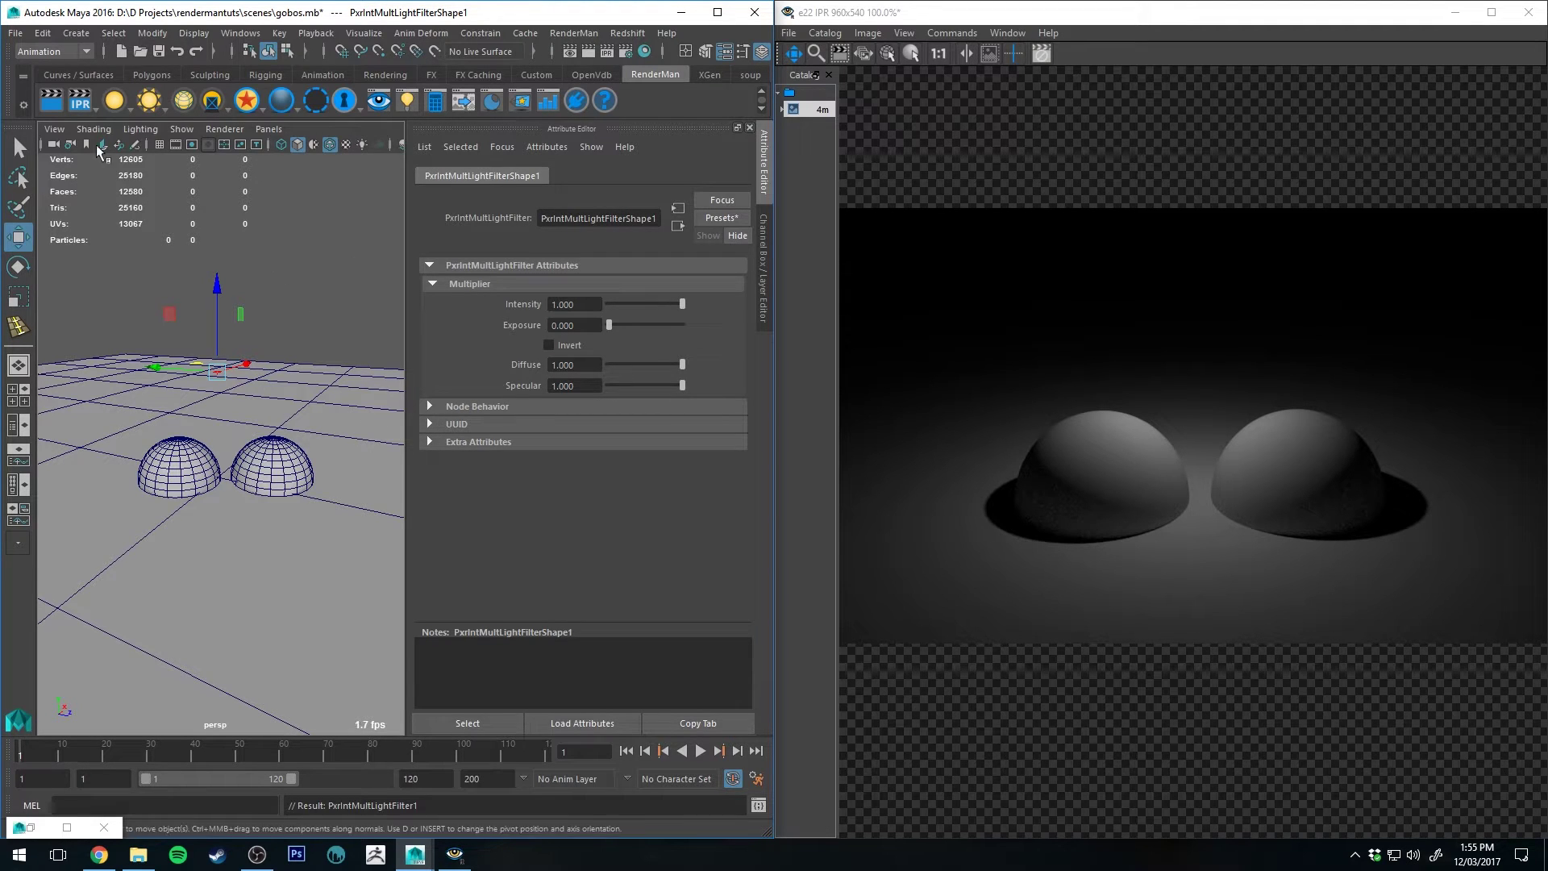
Restart IPR, compare with the earlier render, and try a filter intensity of about 0.292.
left_click(80, 100)
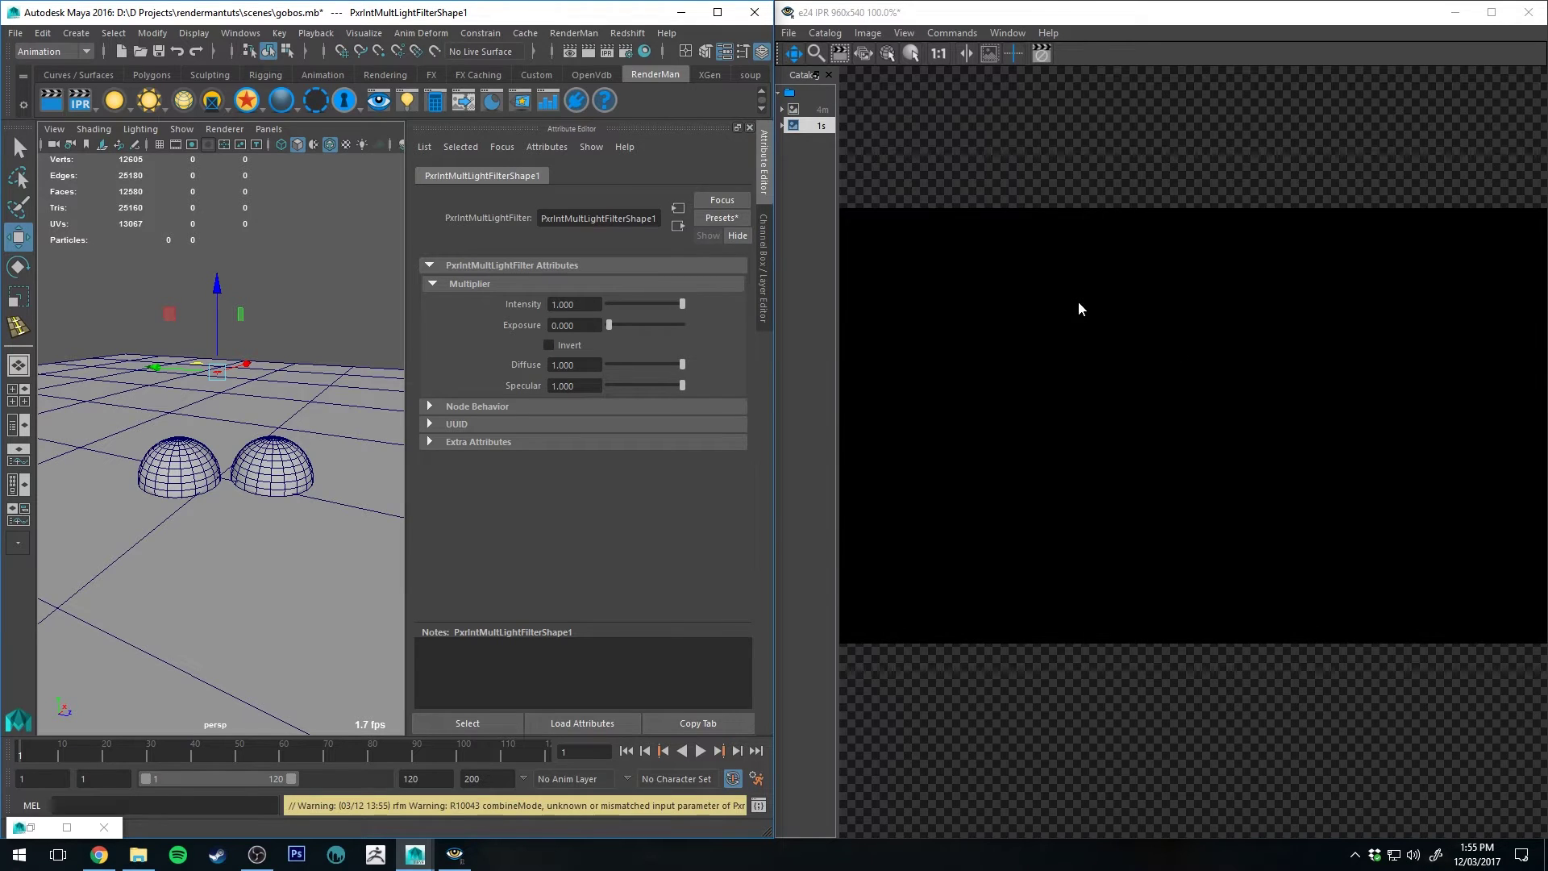
left_click(810, 109)
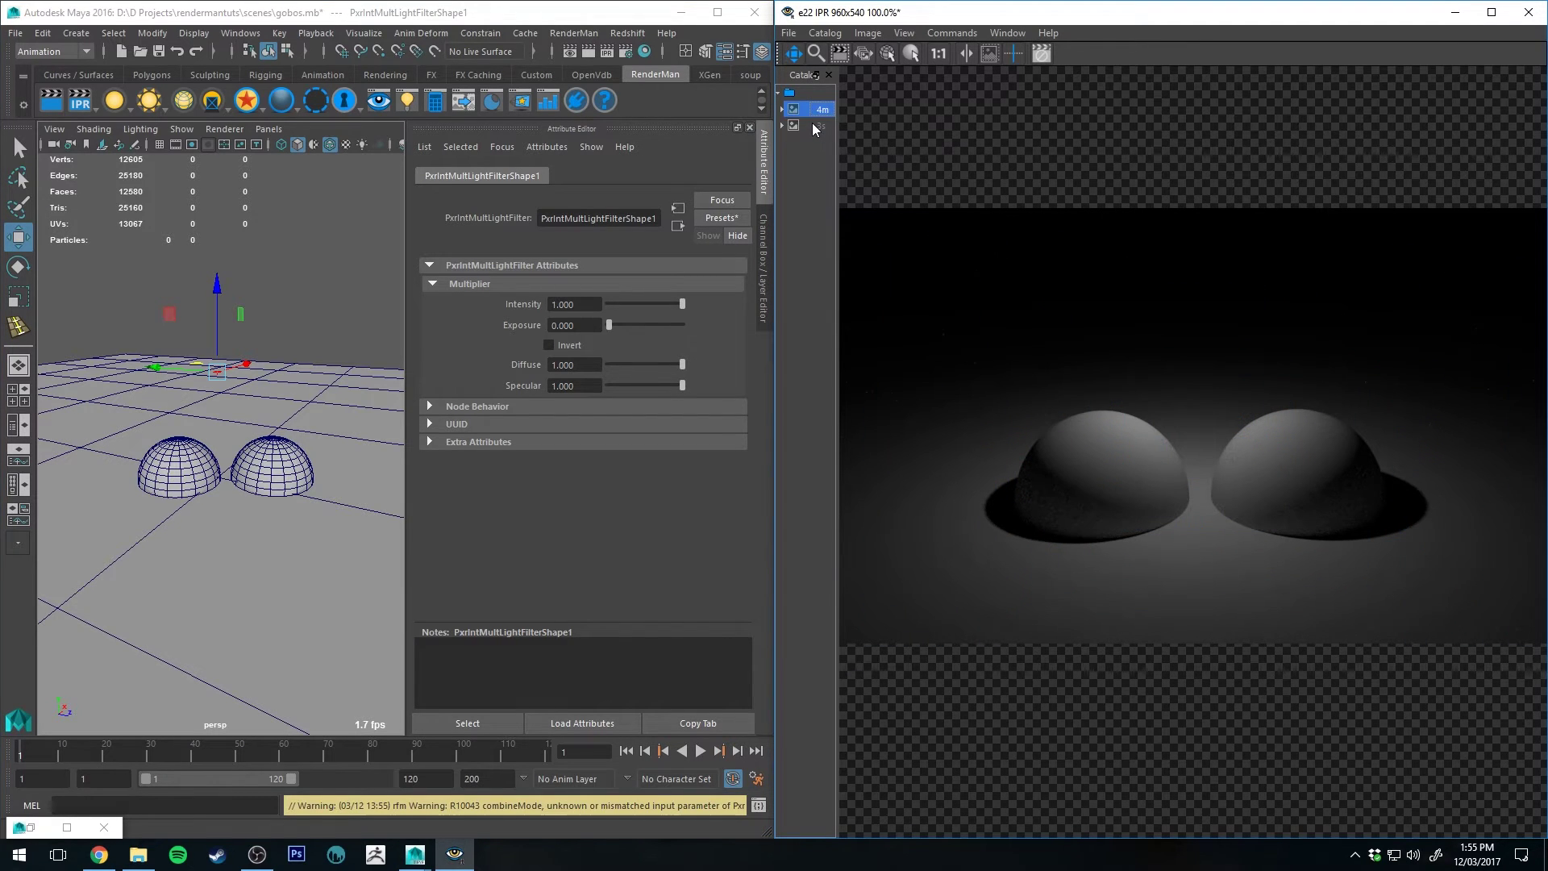
left_click(815, 126)
left_click_drag(608, 303, 735, 315)
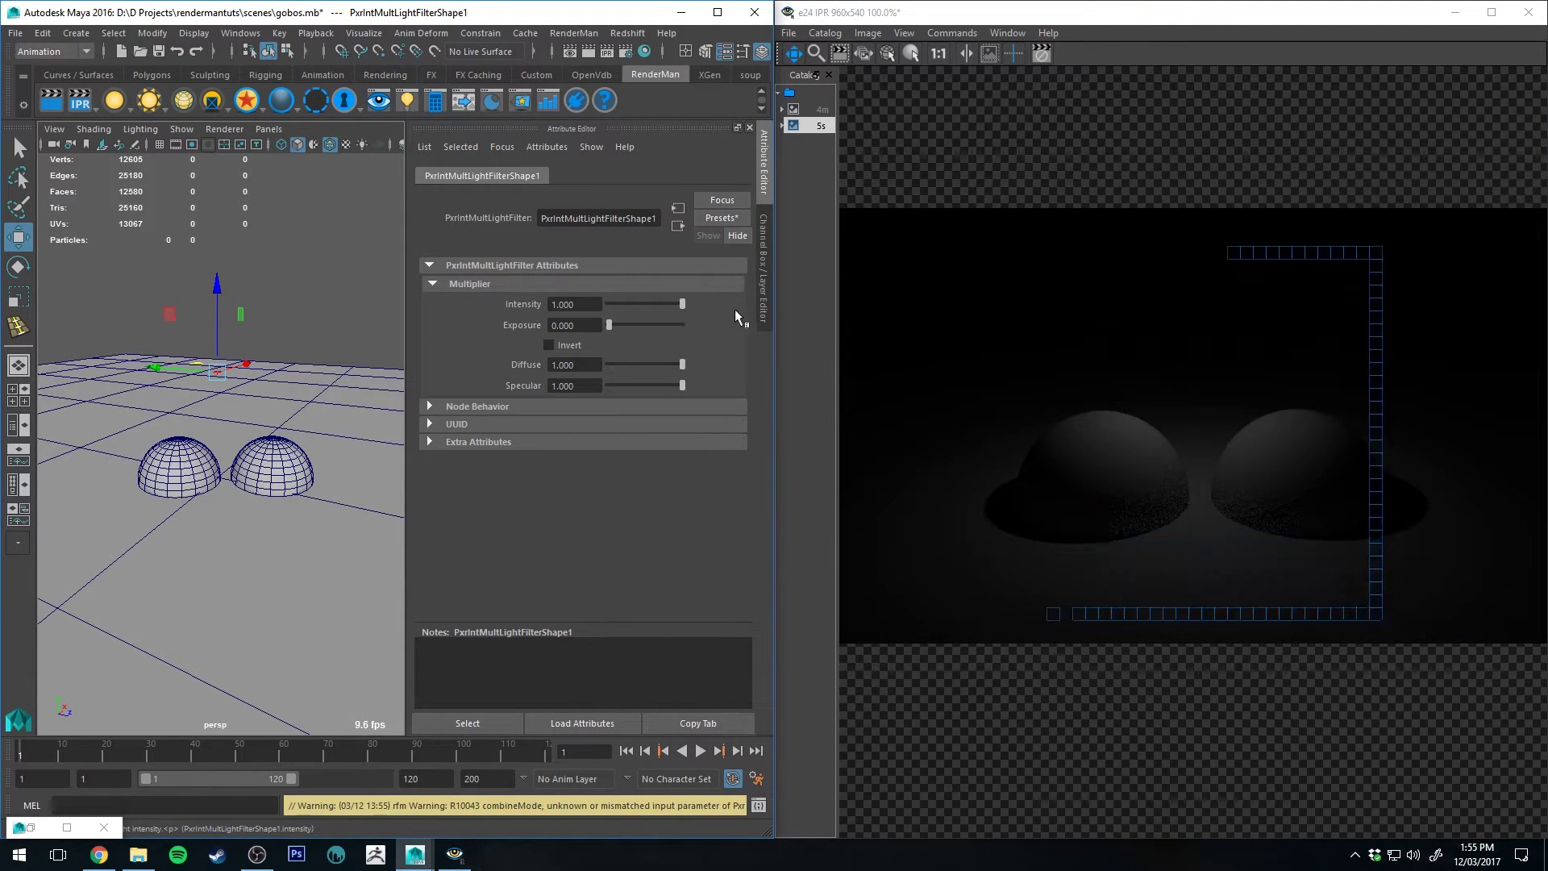
left_click(1033, 55)
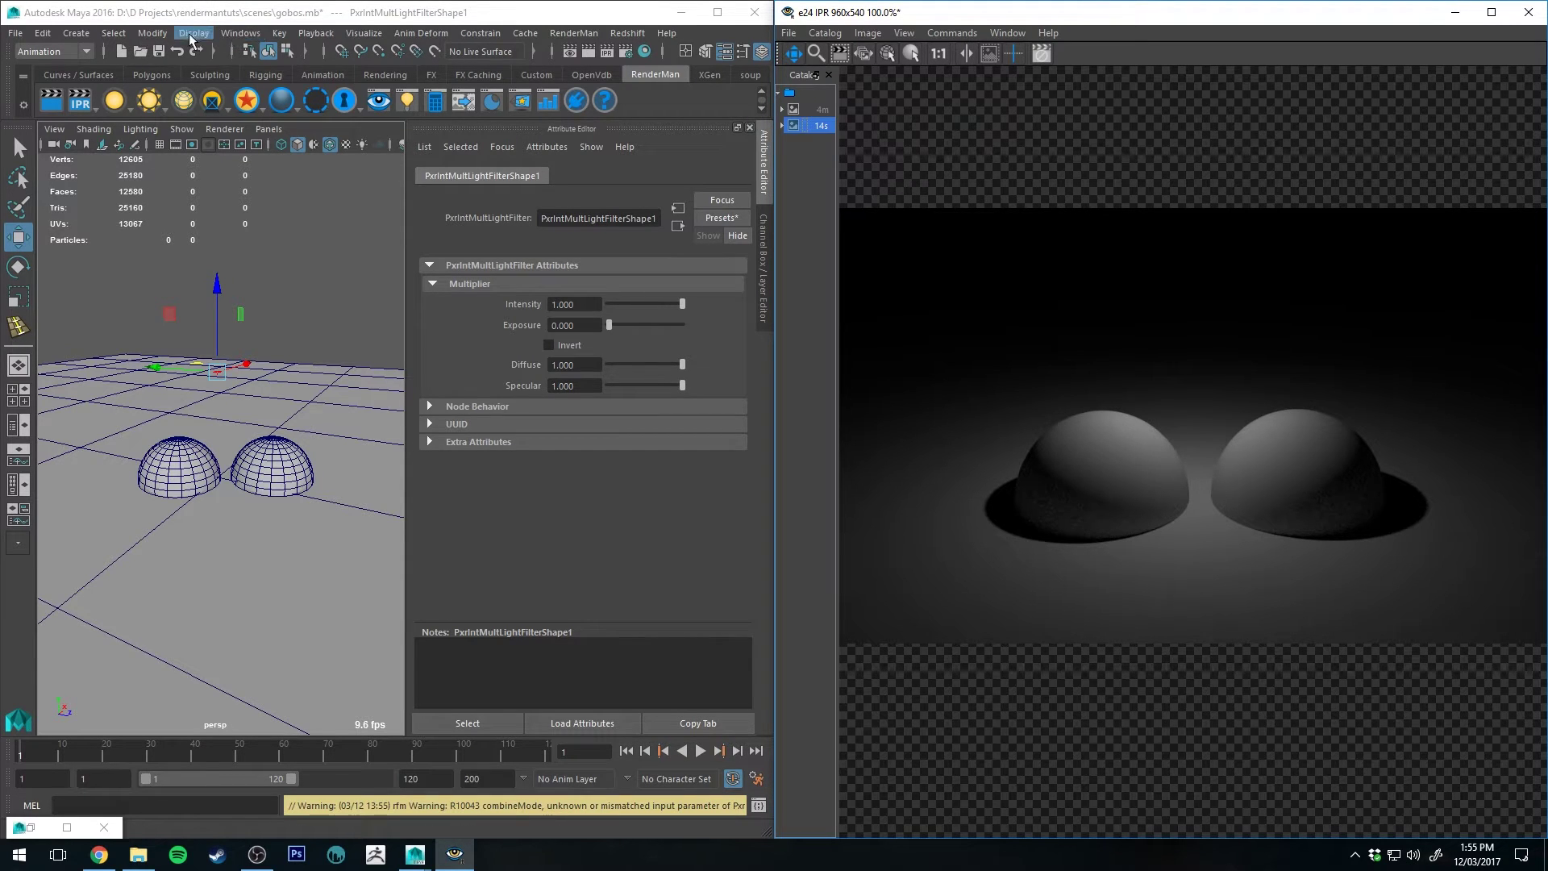
Open the Object-Centric Light Linking editor.
left_click(249, 34)
left_click(249, 34)
mouse_move(302, 122)
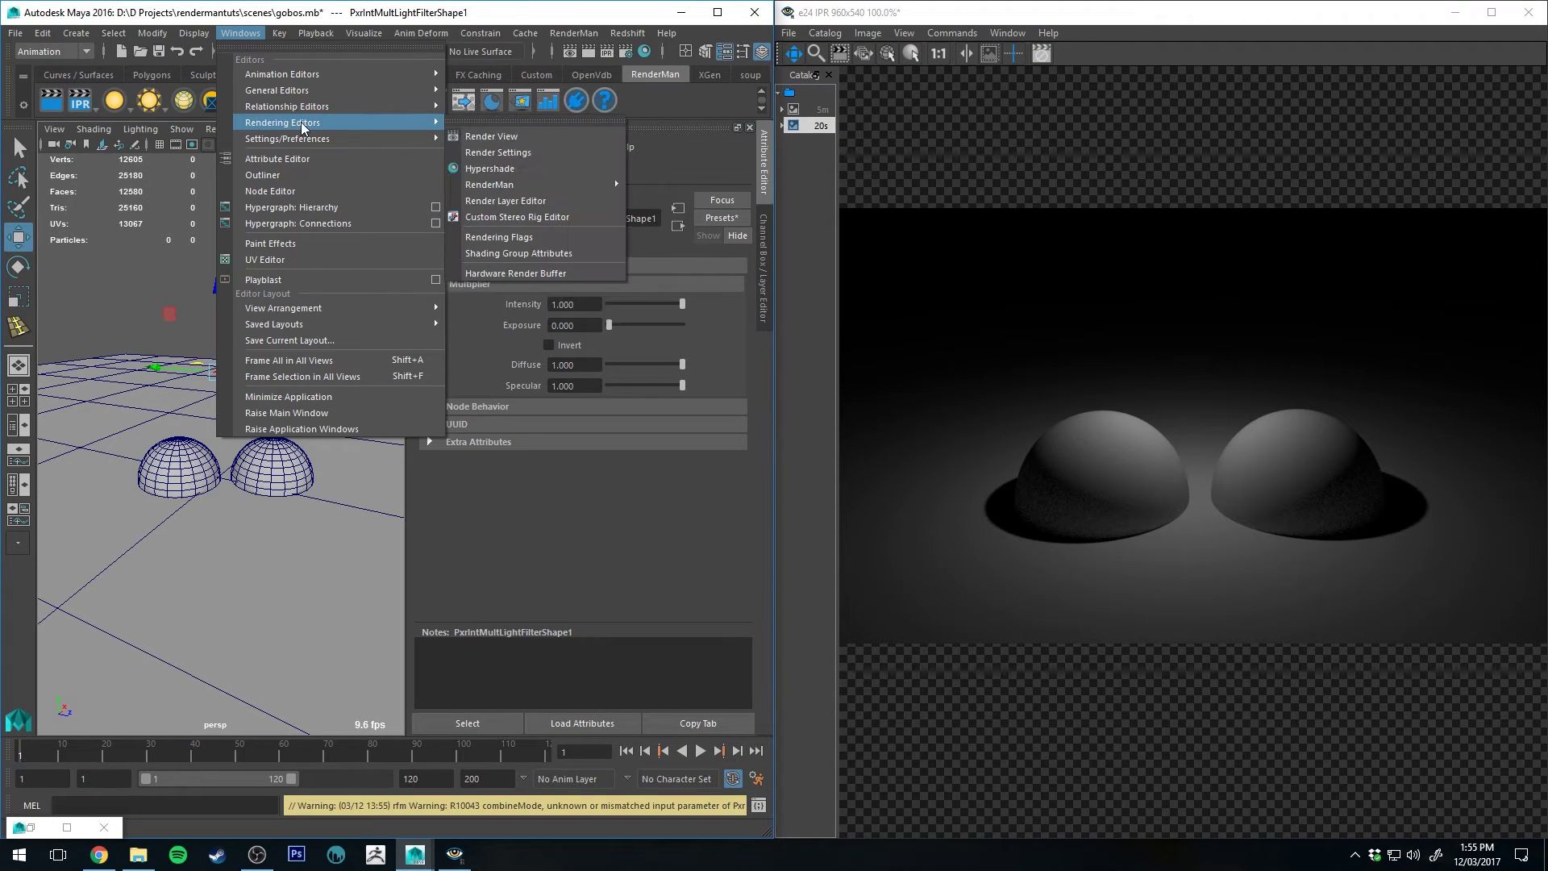
mouse_move(354, 105)
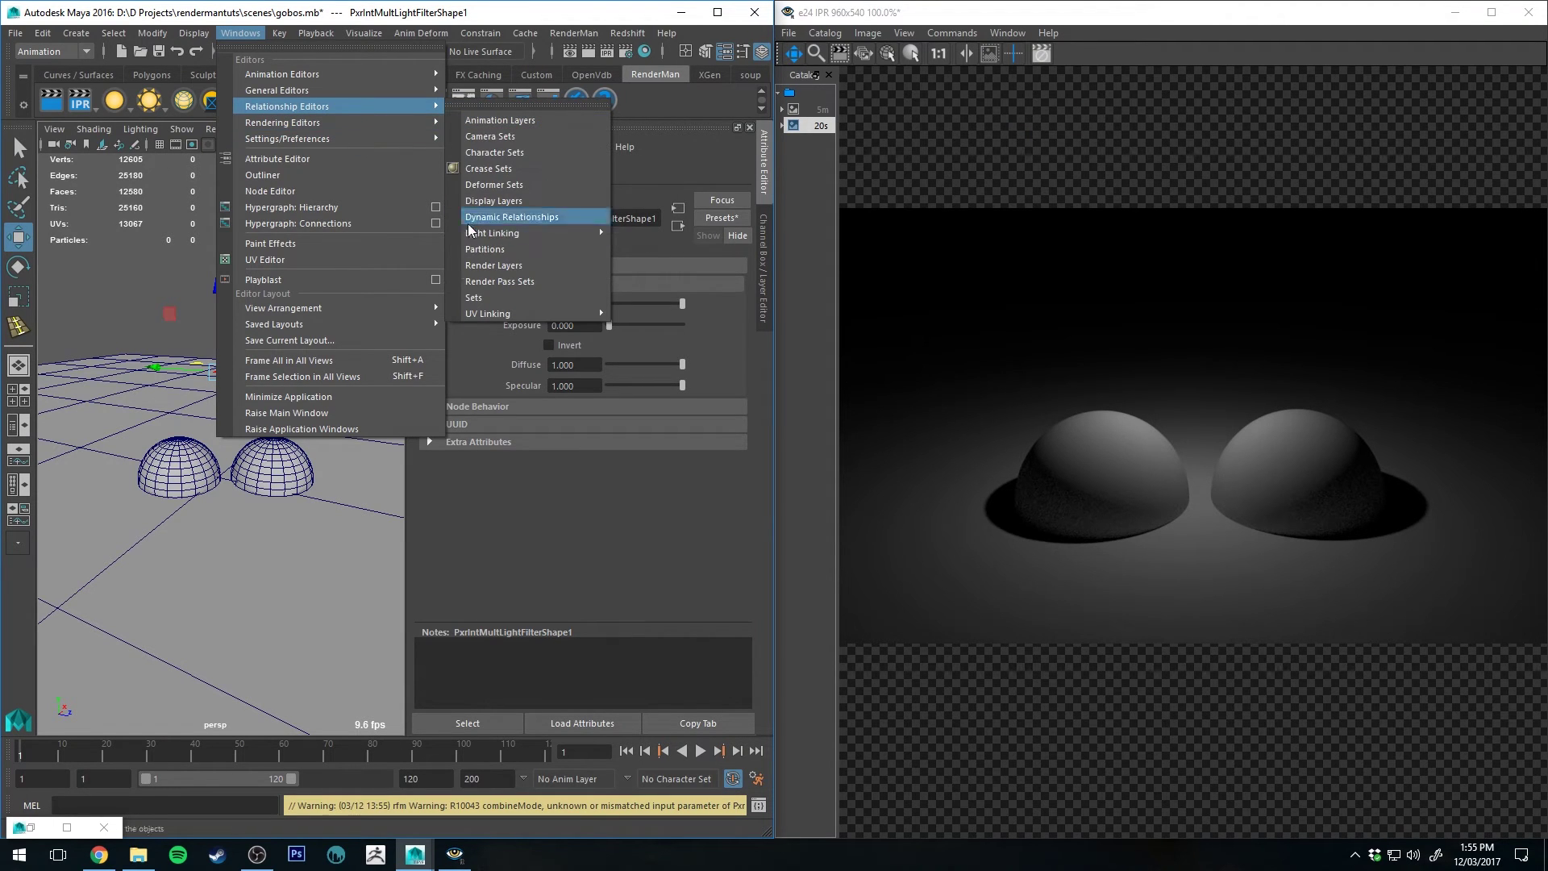
mouse_move(503, 233)
left_click(659, 264)
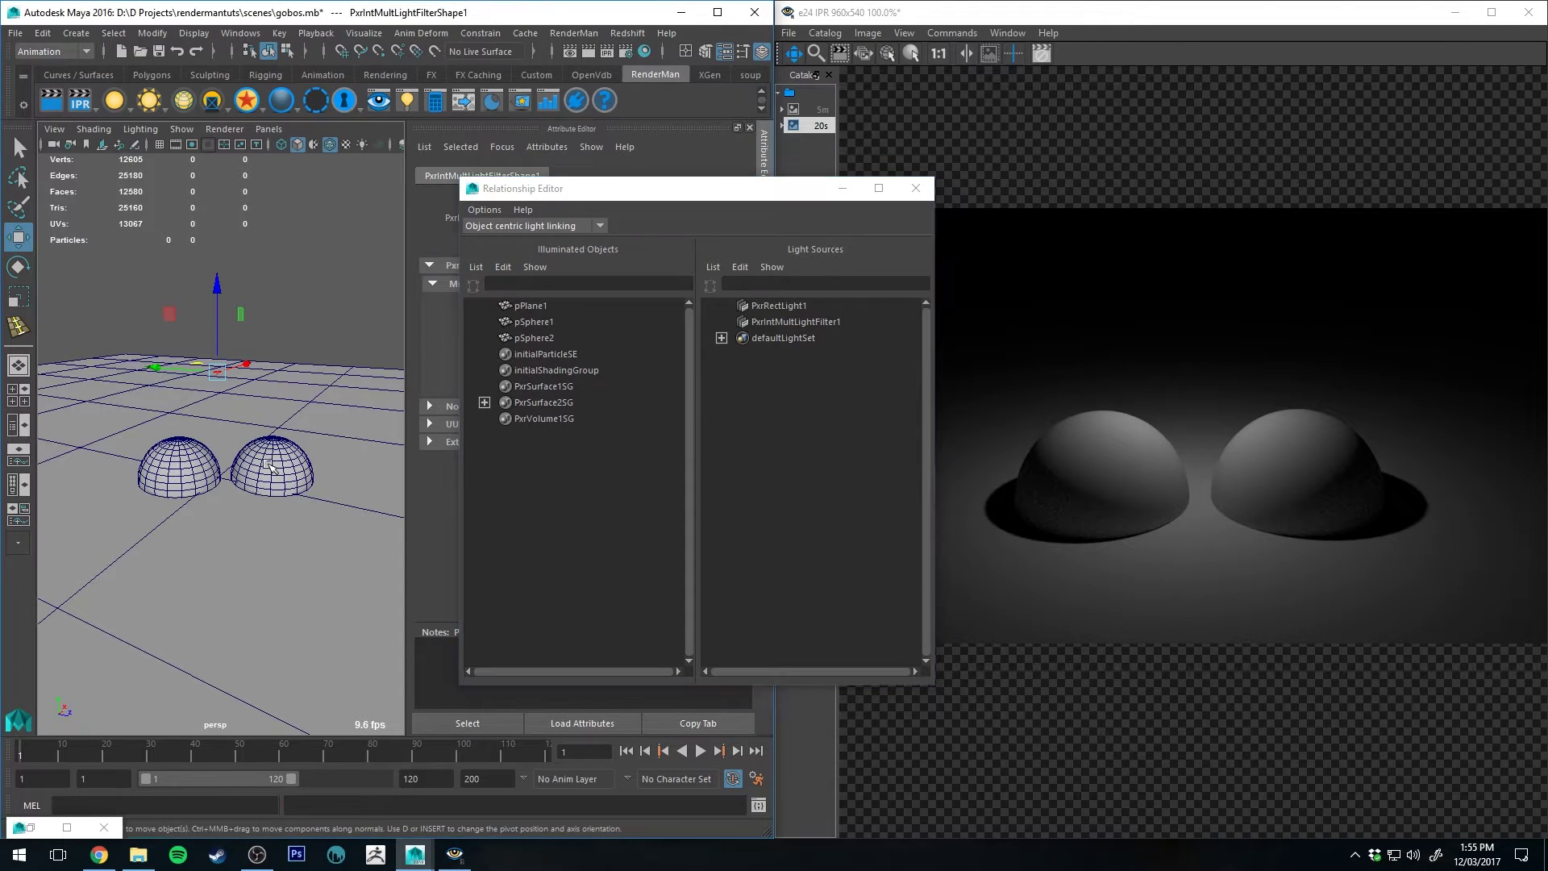
Unlink PxrIntMultLightFilter1 from pPlane1 and pSphere1, leaving pSphere2 linked to all three lights.
left_click(553, 338)
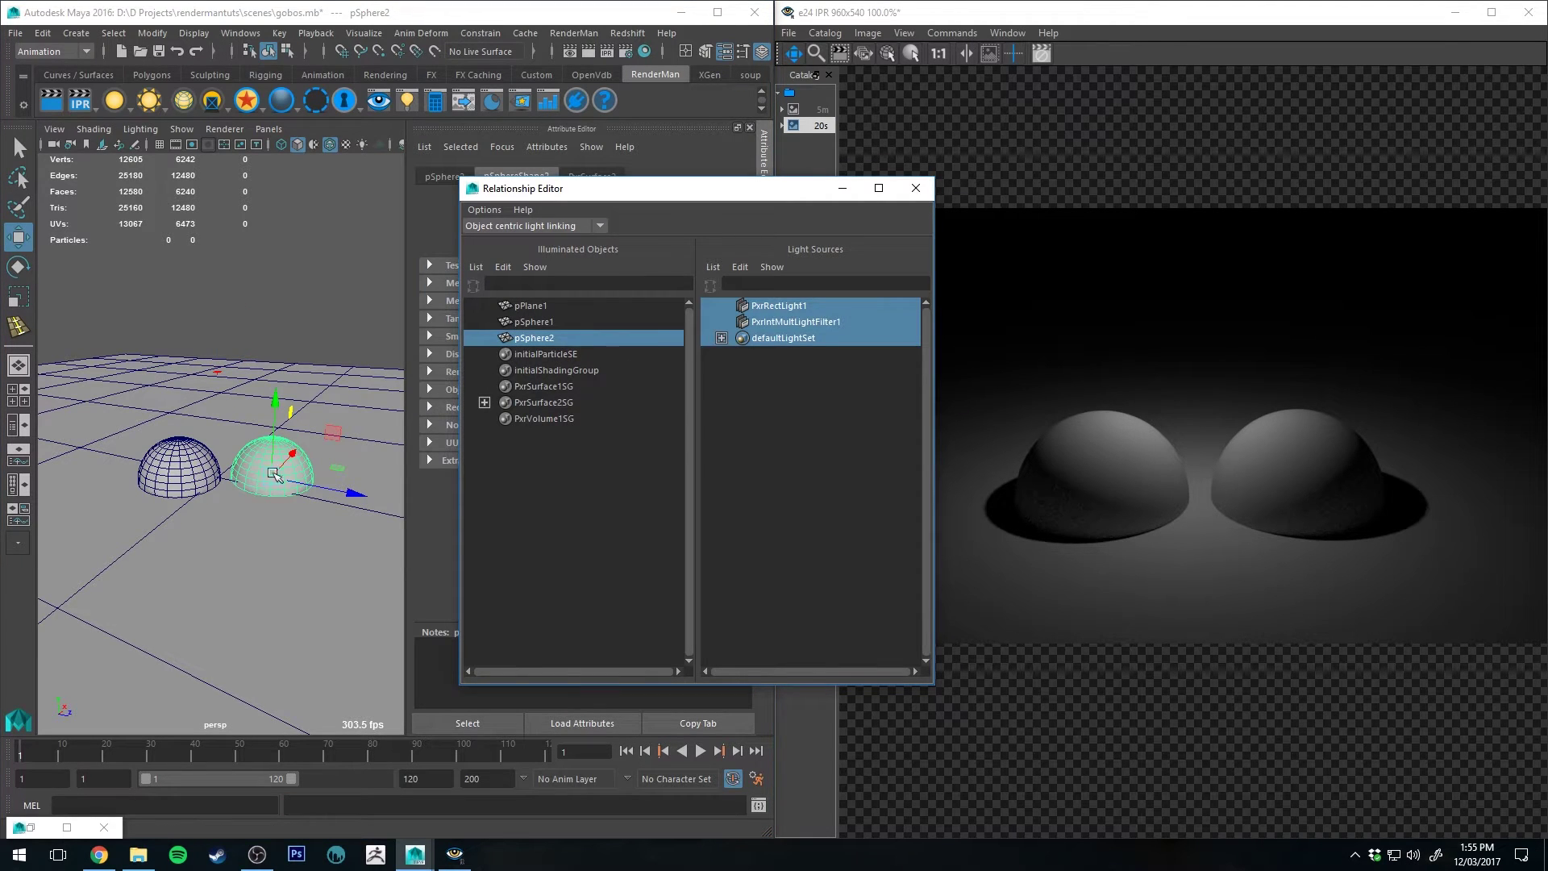
left_click(554, 322)
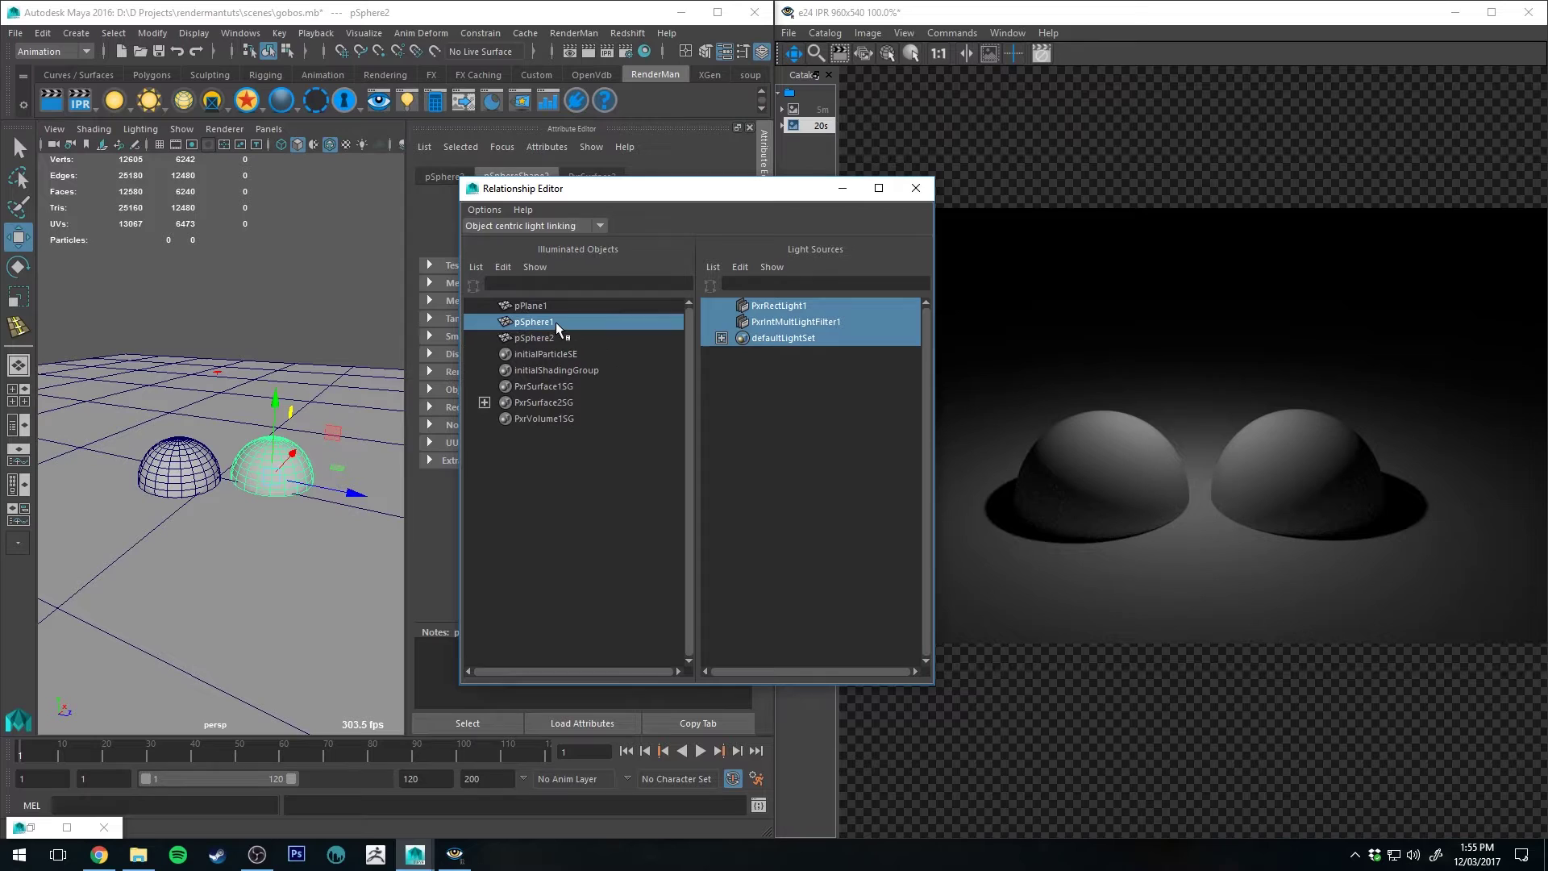
left_click(572, 305, "ctrl")
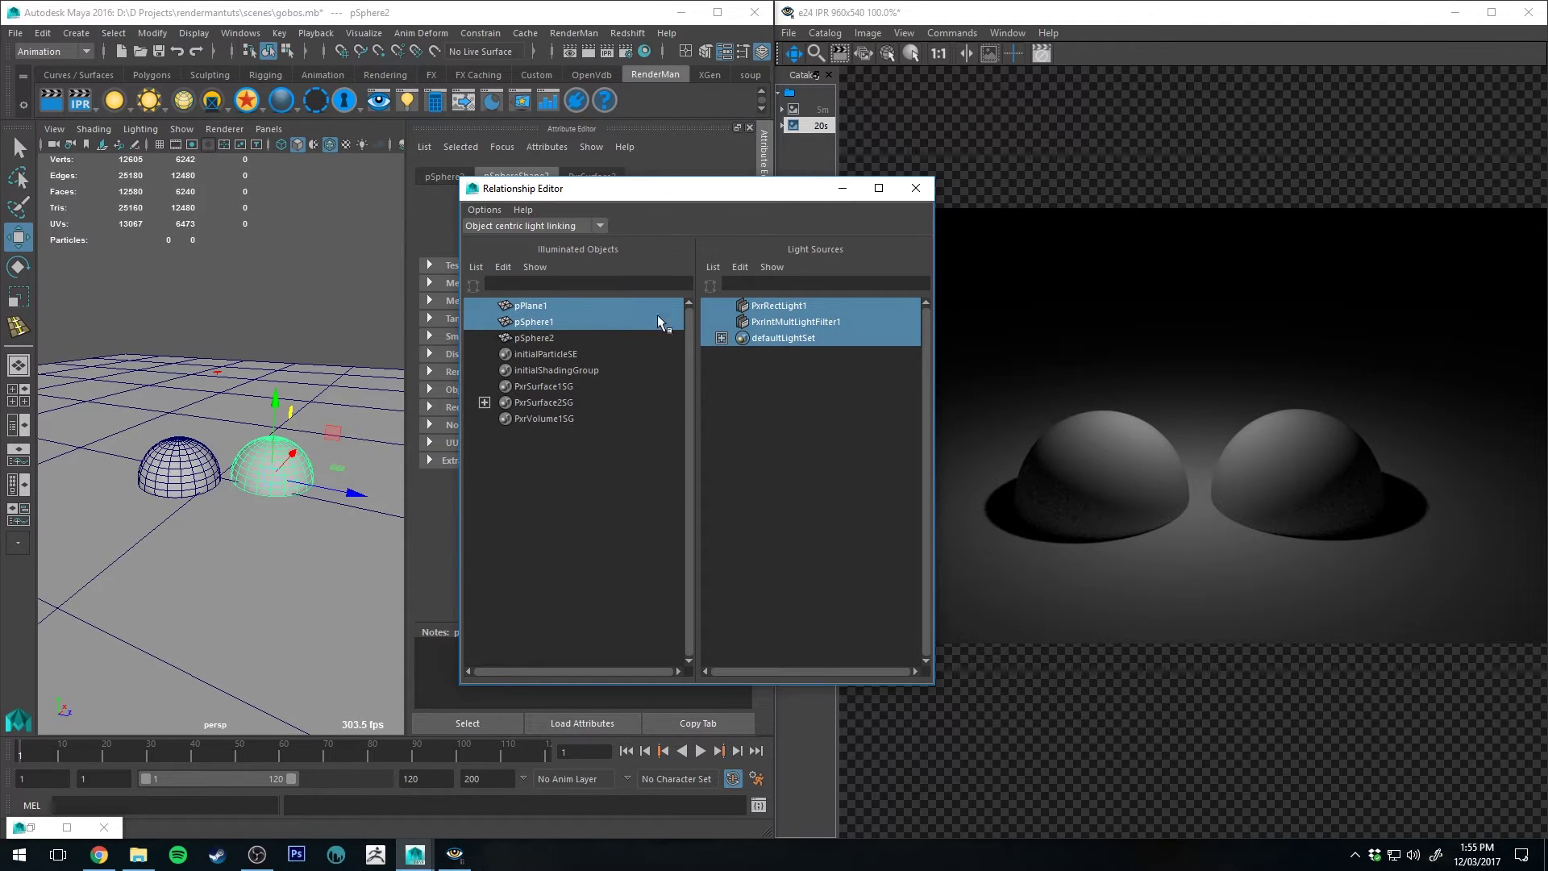
left_click(788, 322)
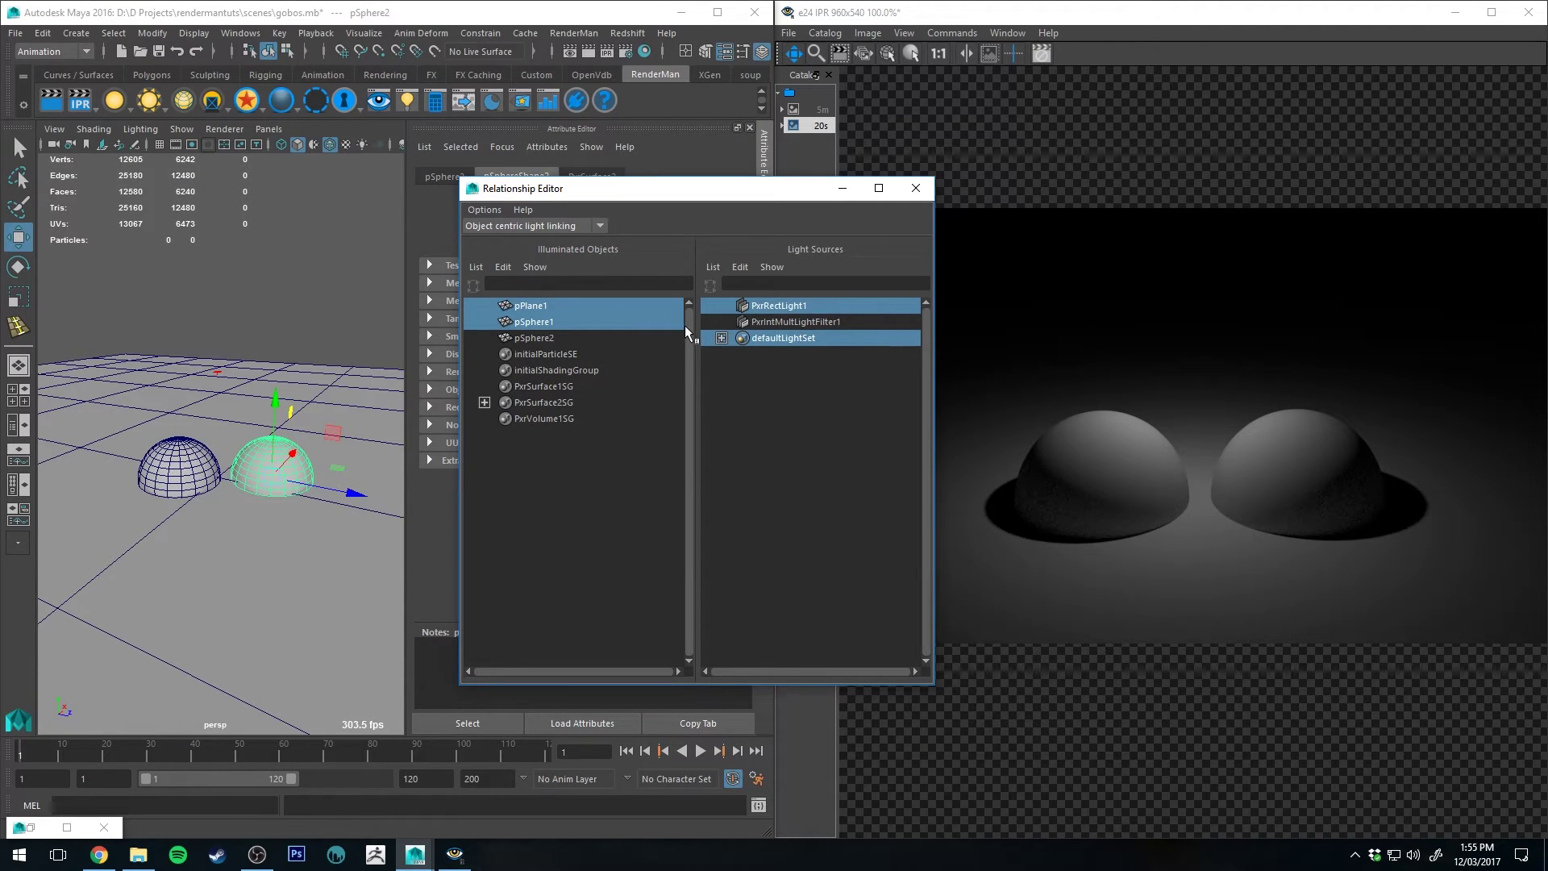
left_click(567, 302)
left_click(766, 322)
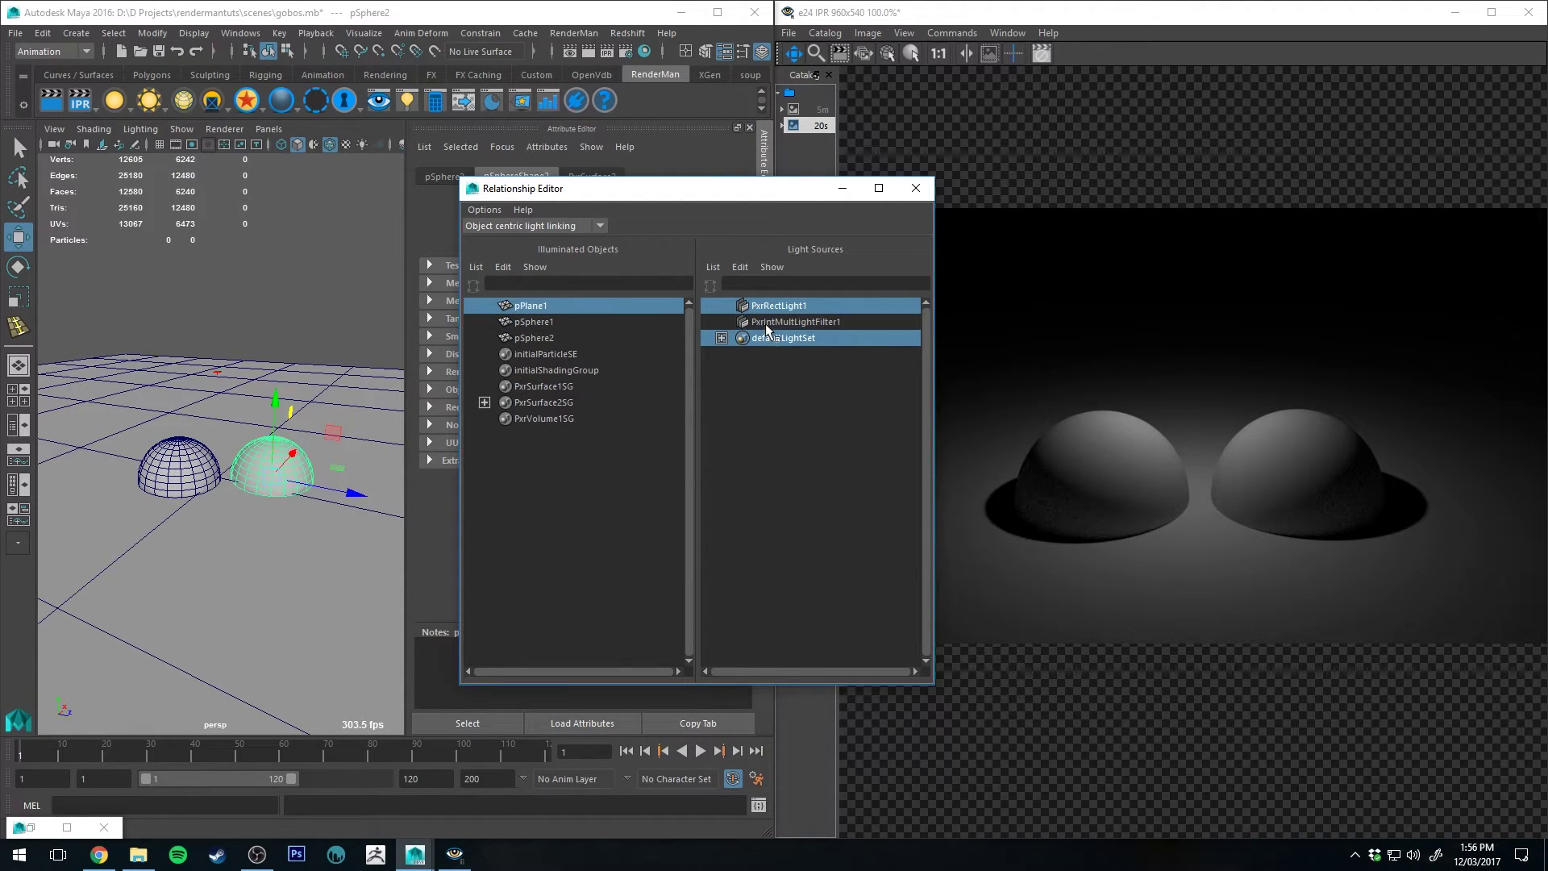
left_click(564, 336)
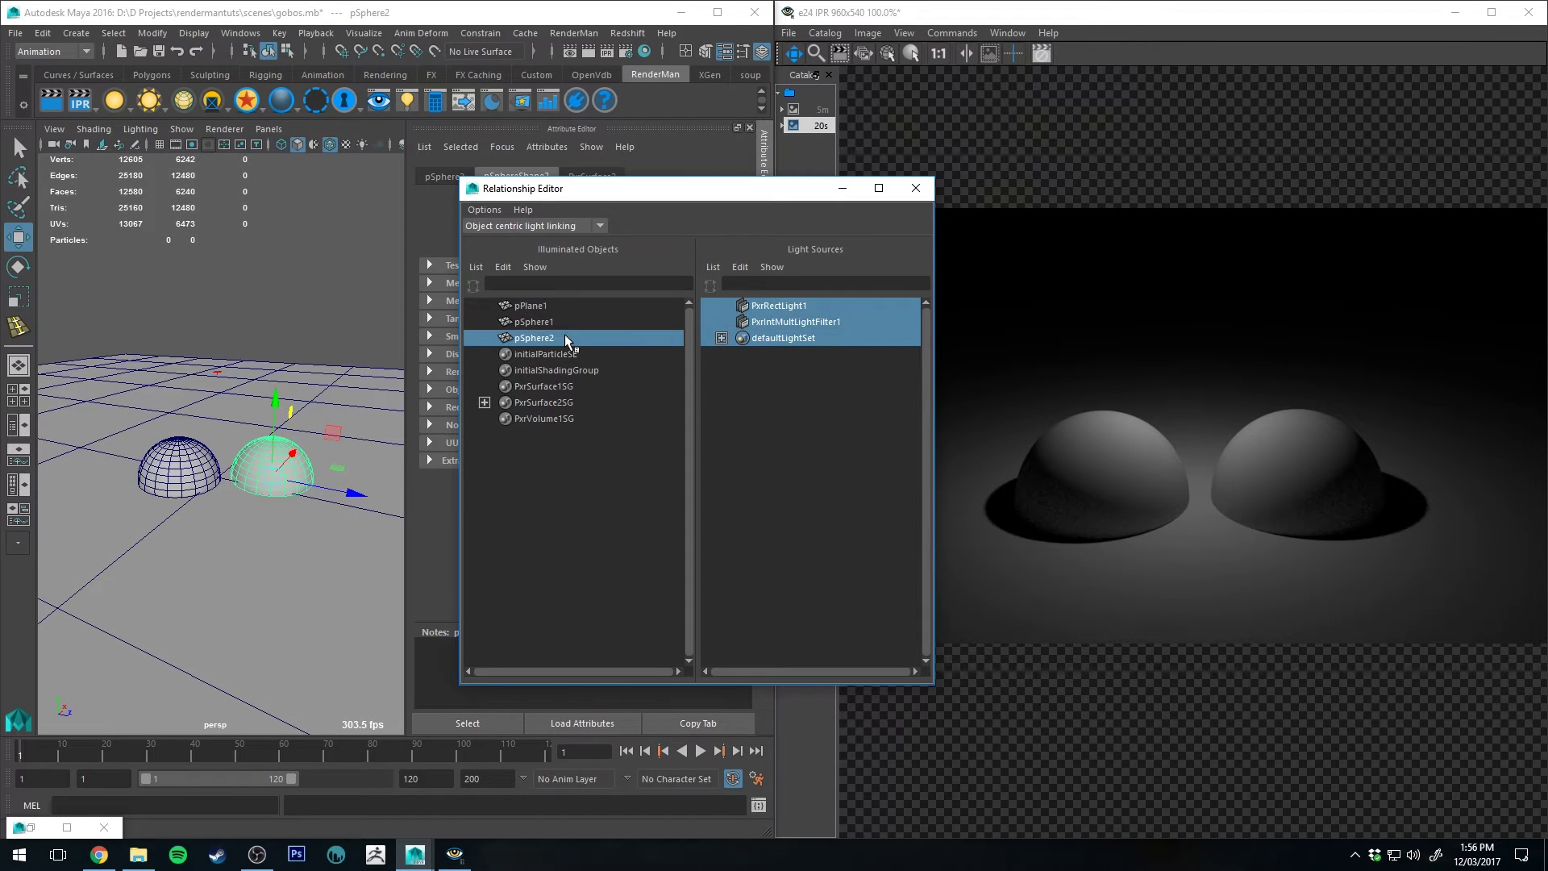
left_click(843, 187)
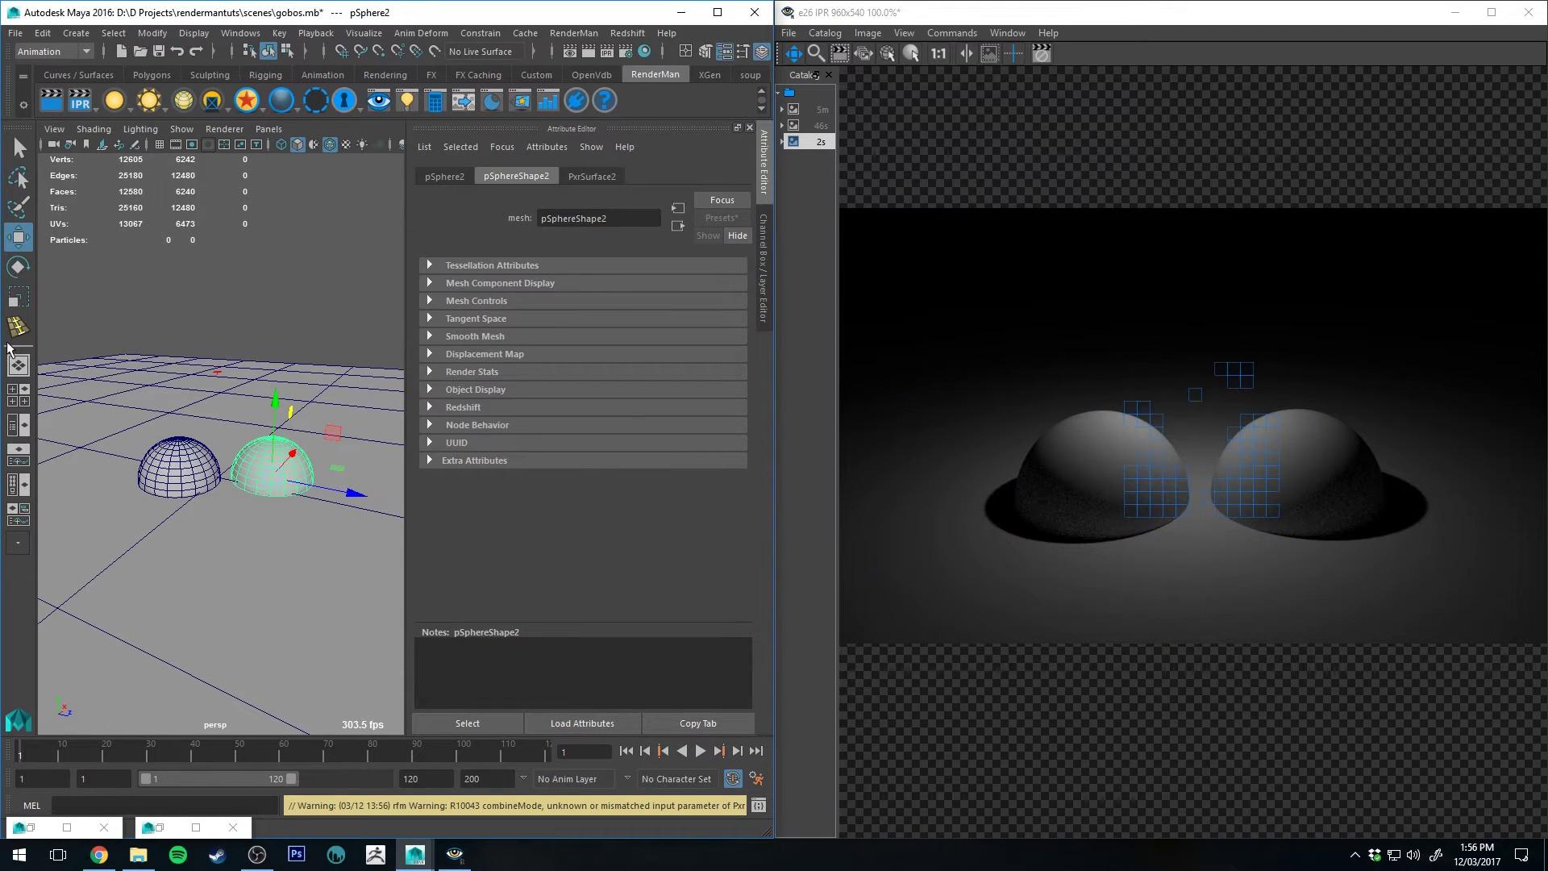
Try PxrIntMultLightFilter1 intensities 2 and 10, then settle on about 2.247.
left_click(18, 364)
left_click(88, 296)
left_click_drag(632, 302, 766, 304)
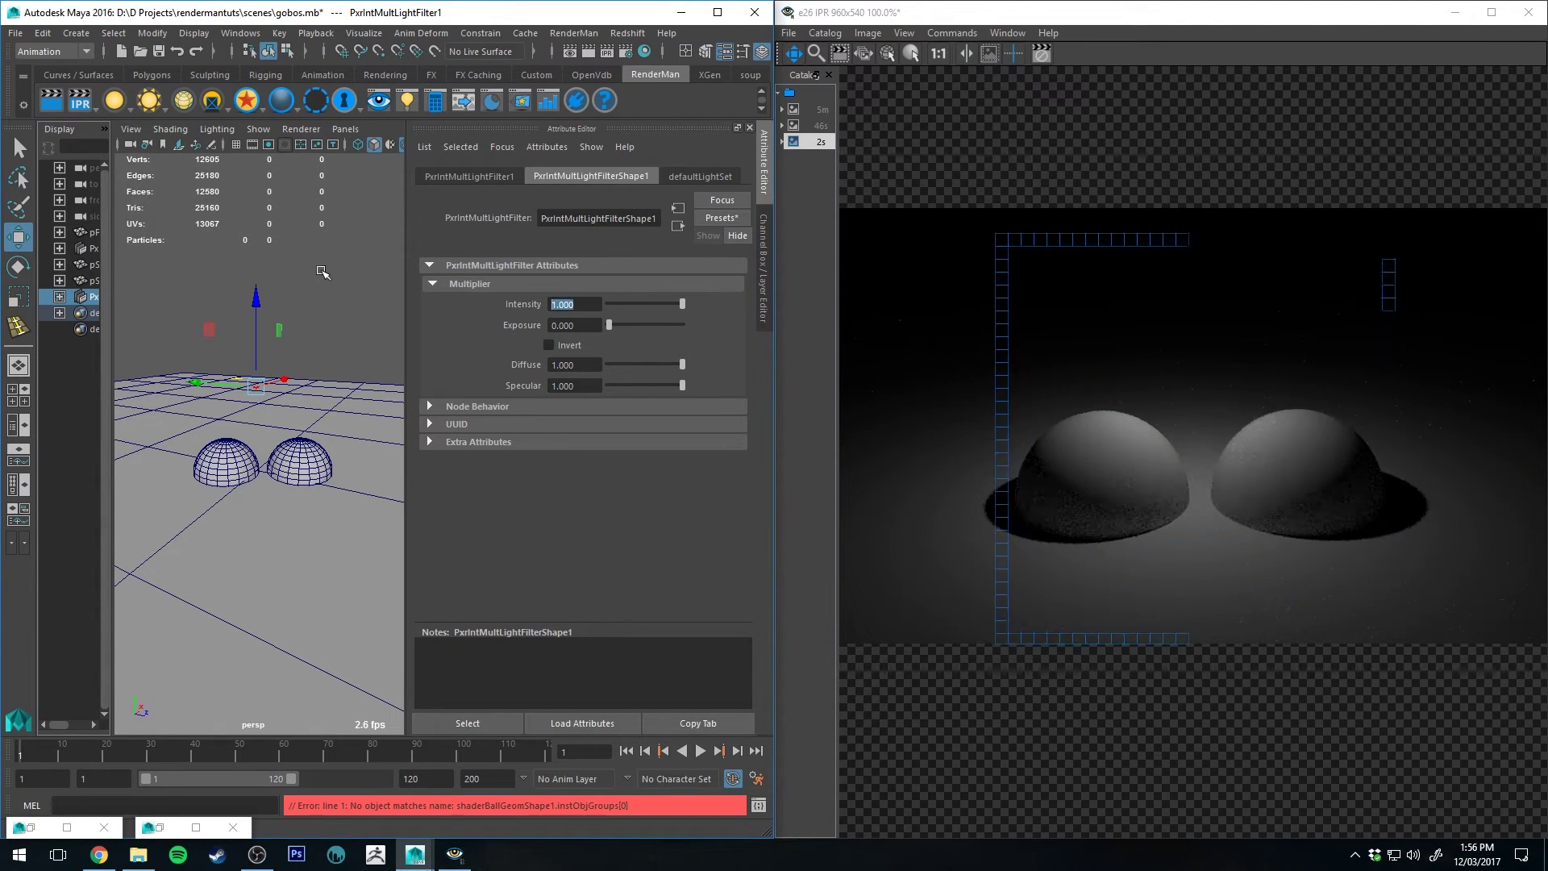
type("2")
key("Return")
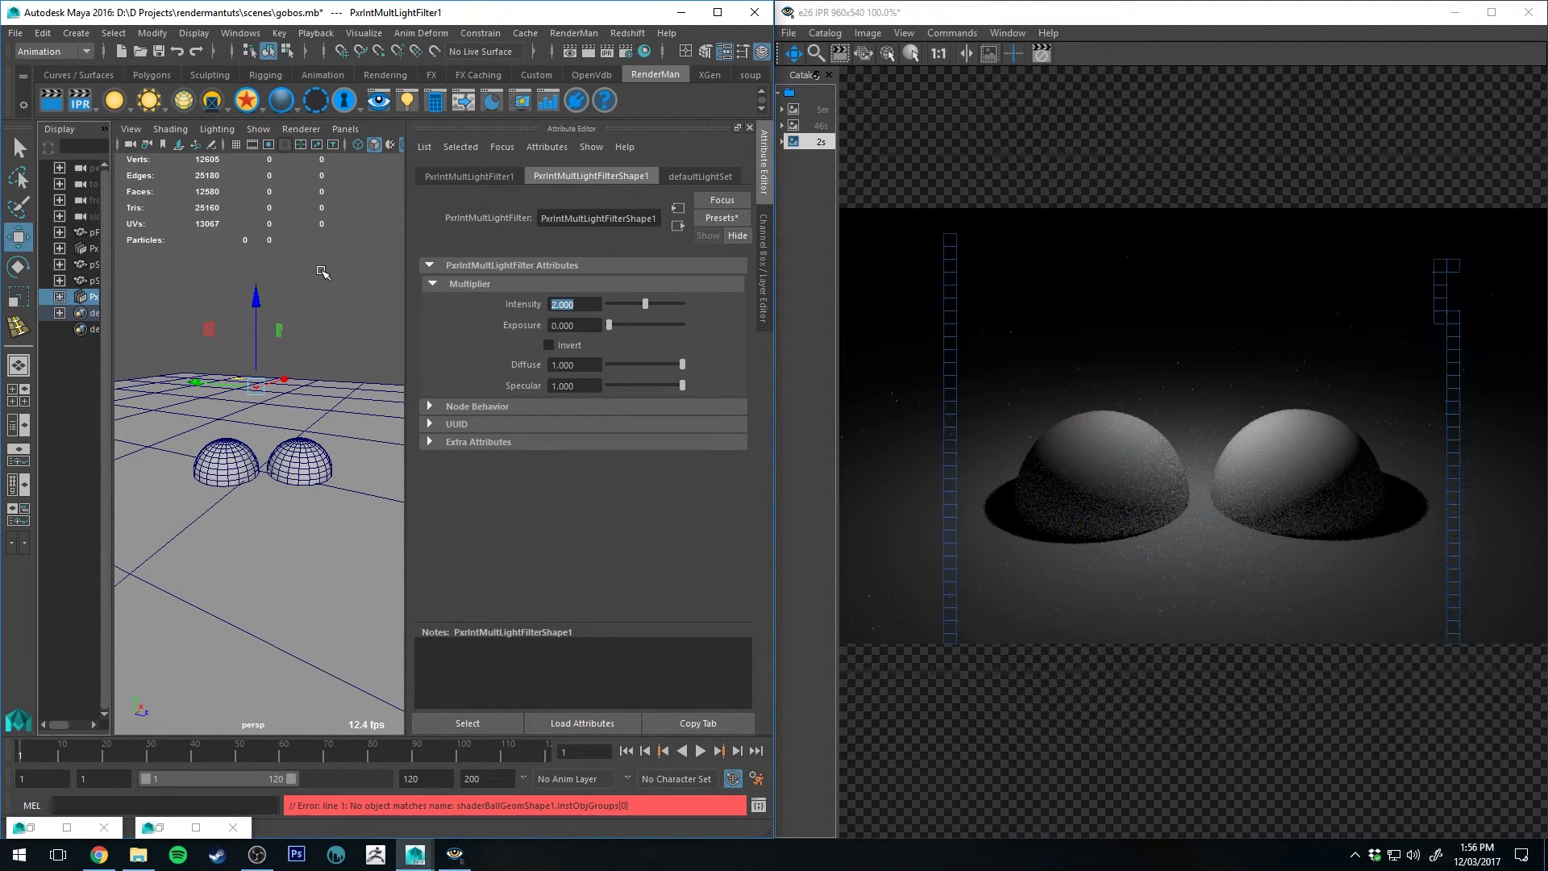
type("10")
key("Return")
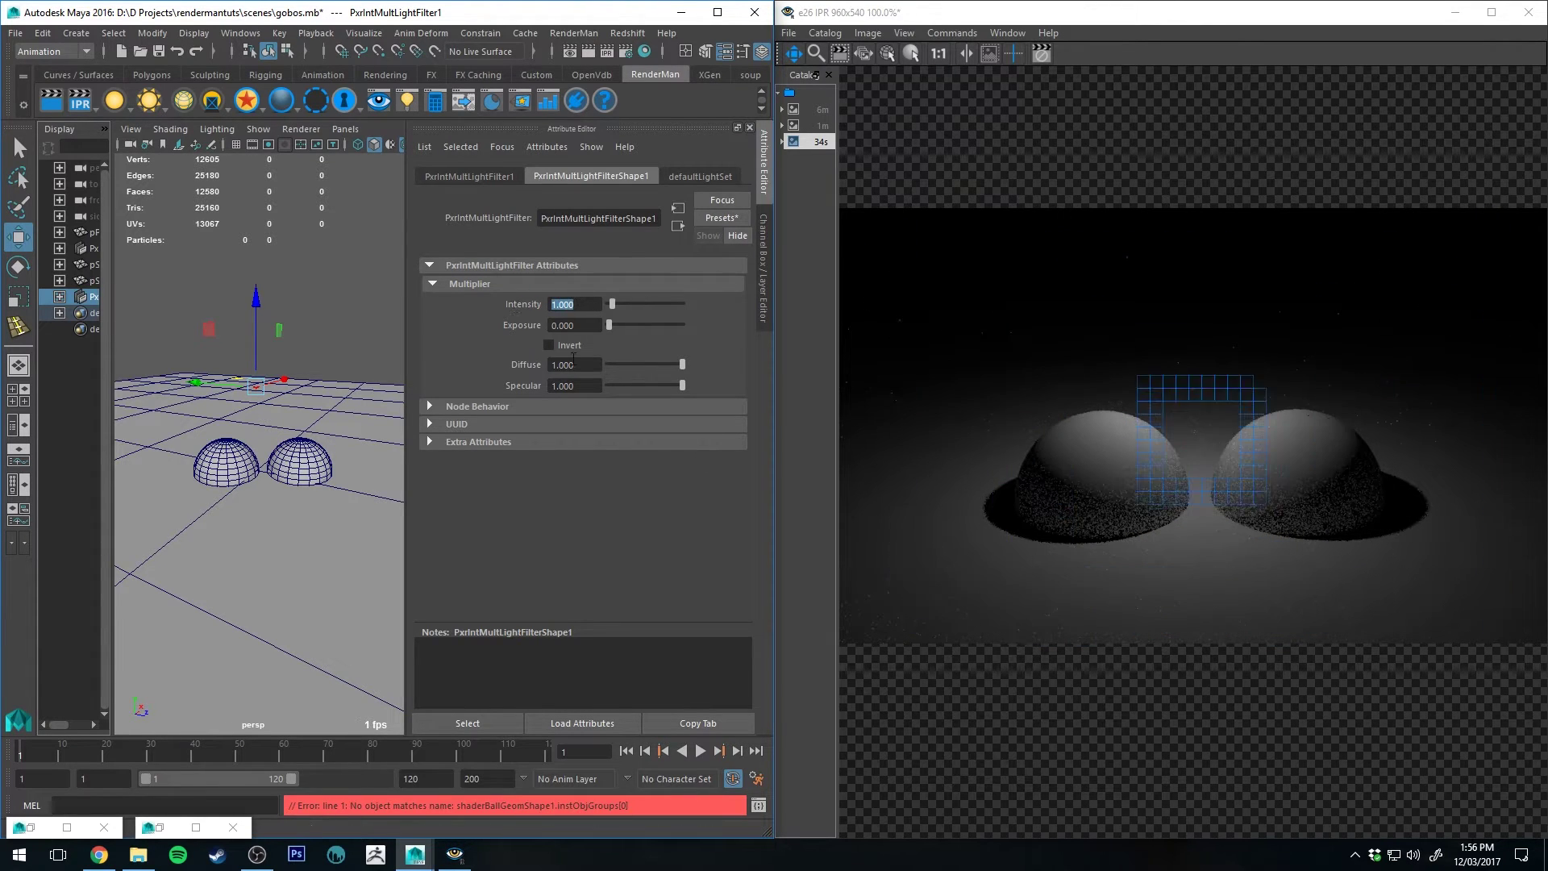
left_click_drag(608, 304, 617, 303)
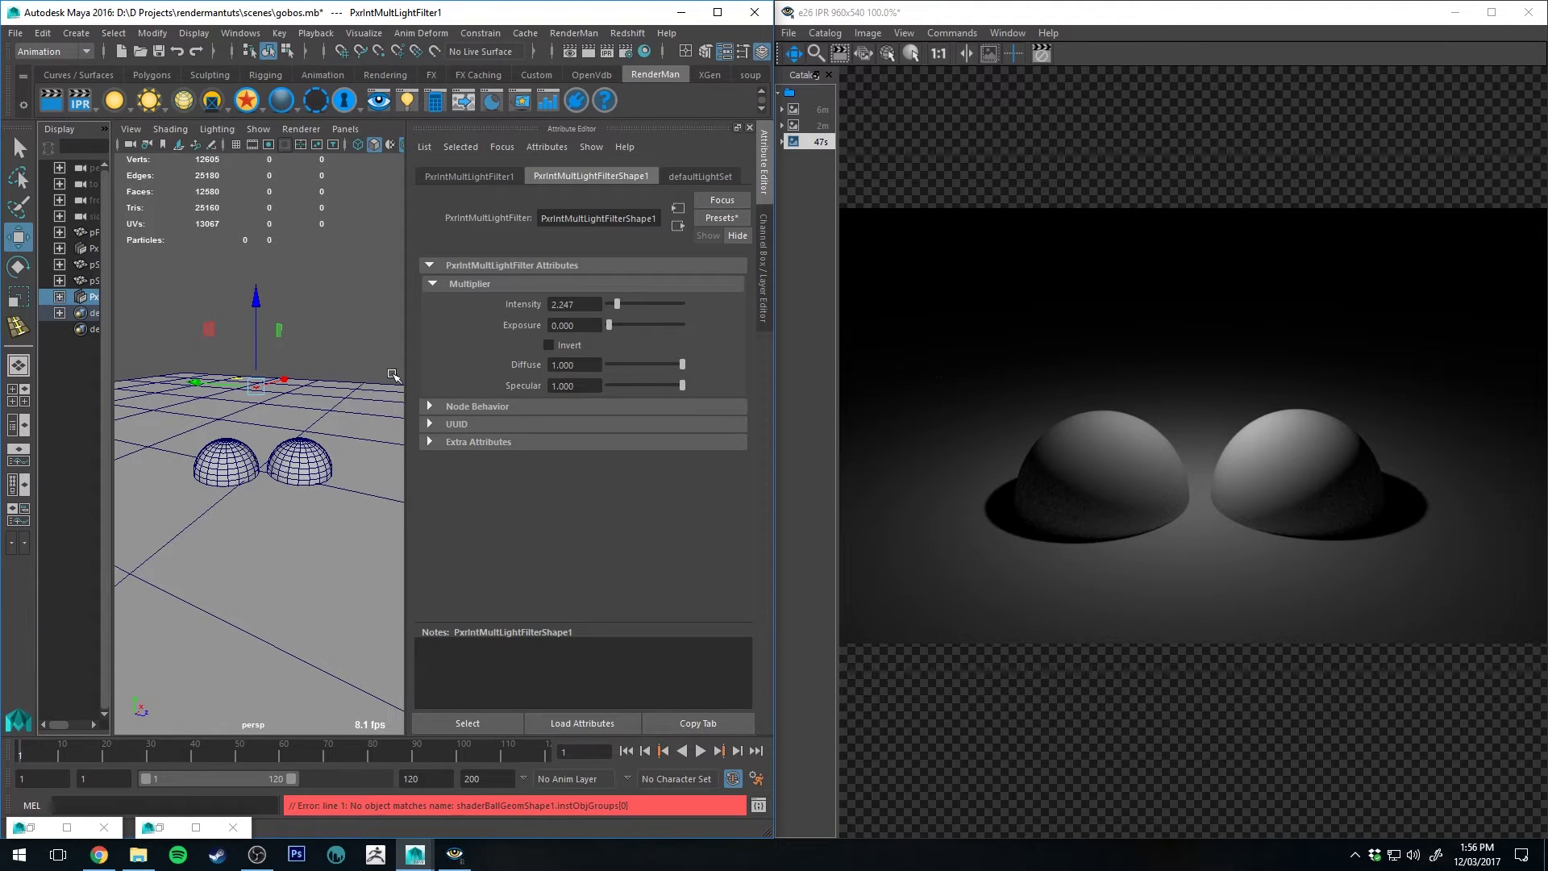
key("ctrl+z")
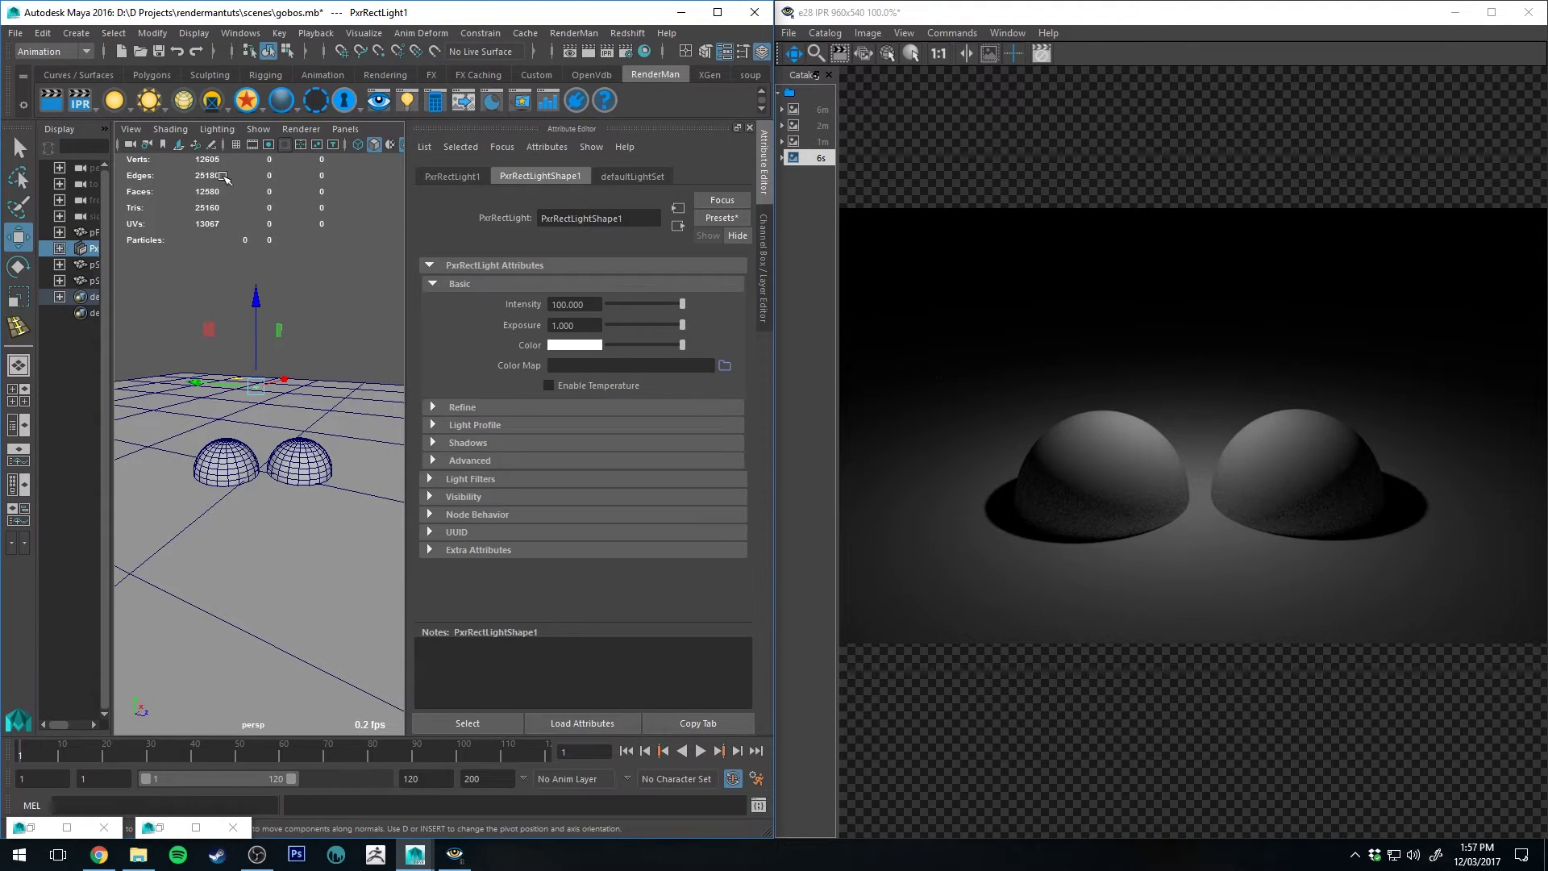
Attach a PxrRampLightFilter to the rect light and restart the IPR render.
right_click(214, 98)
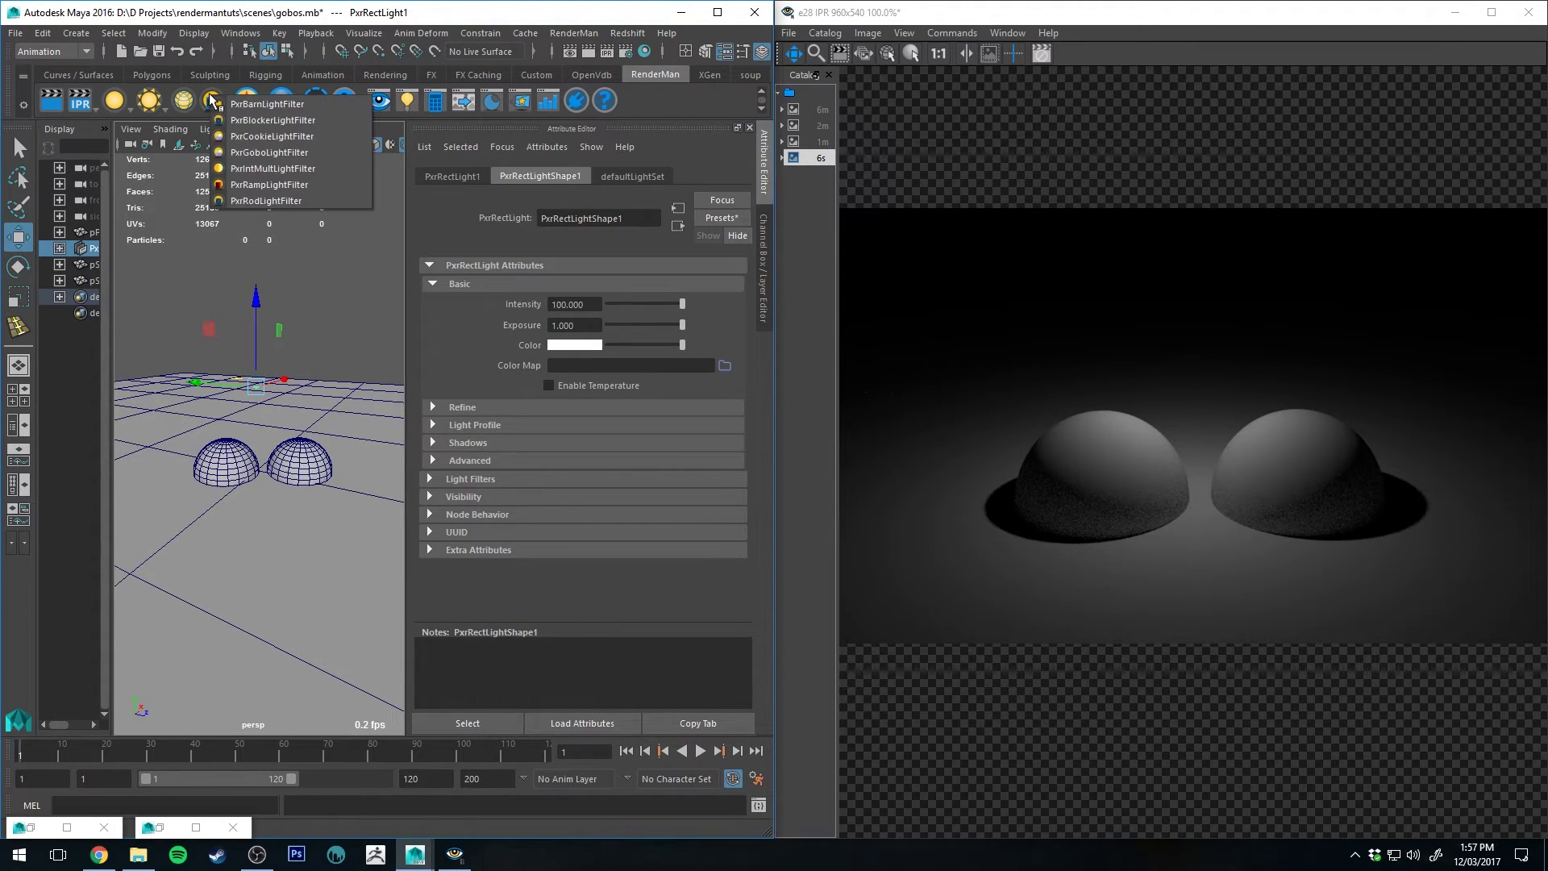
left_click(278, 187)
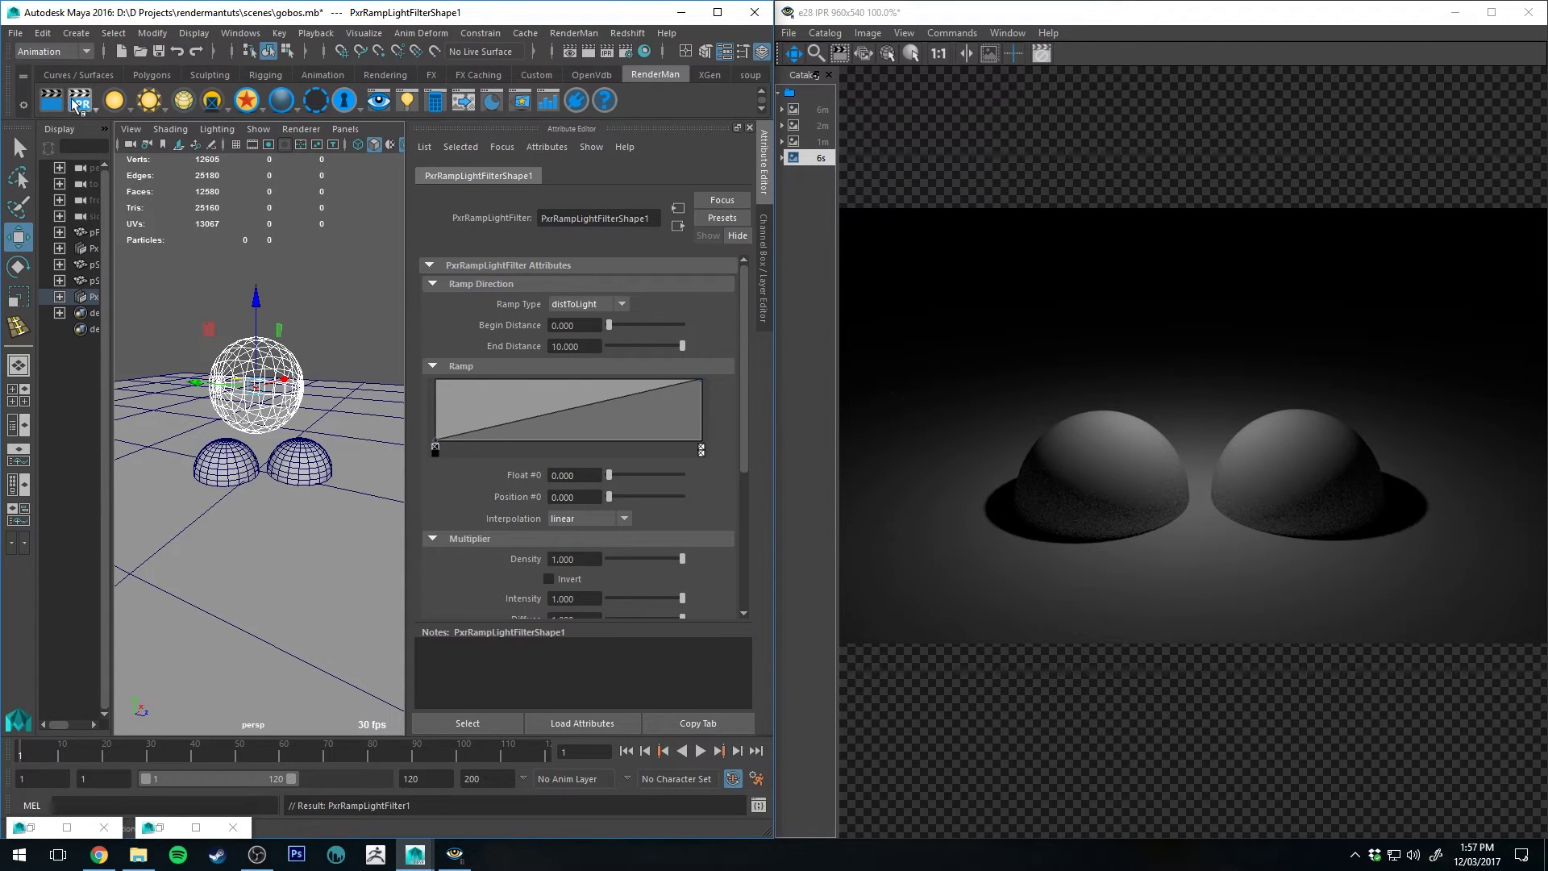
left_click(78, 103)
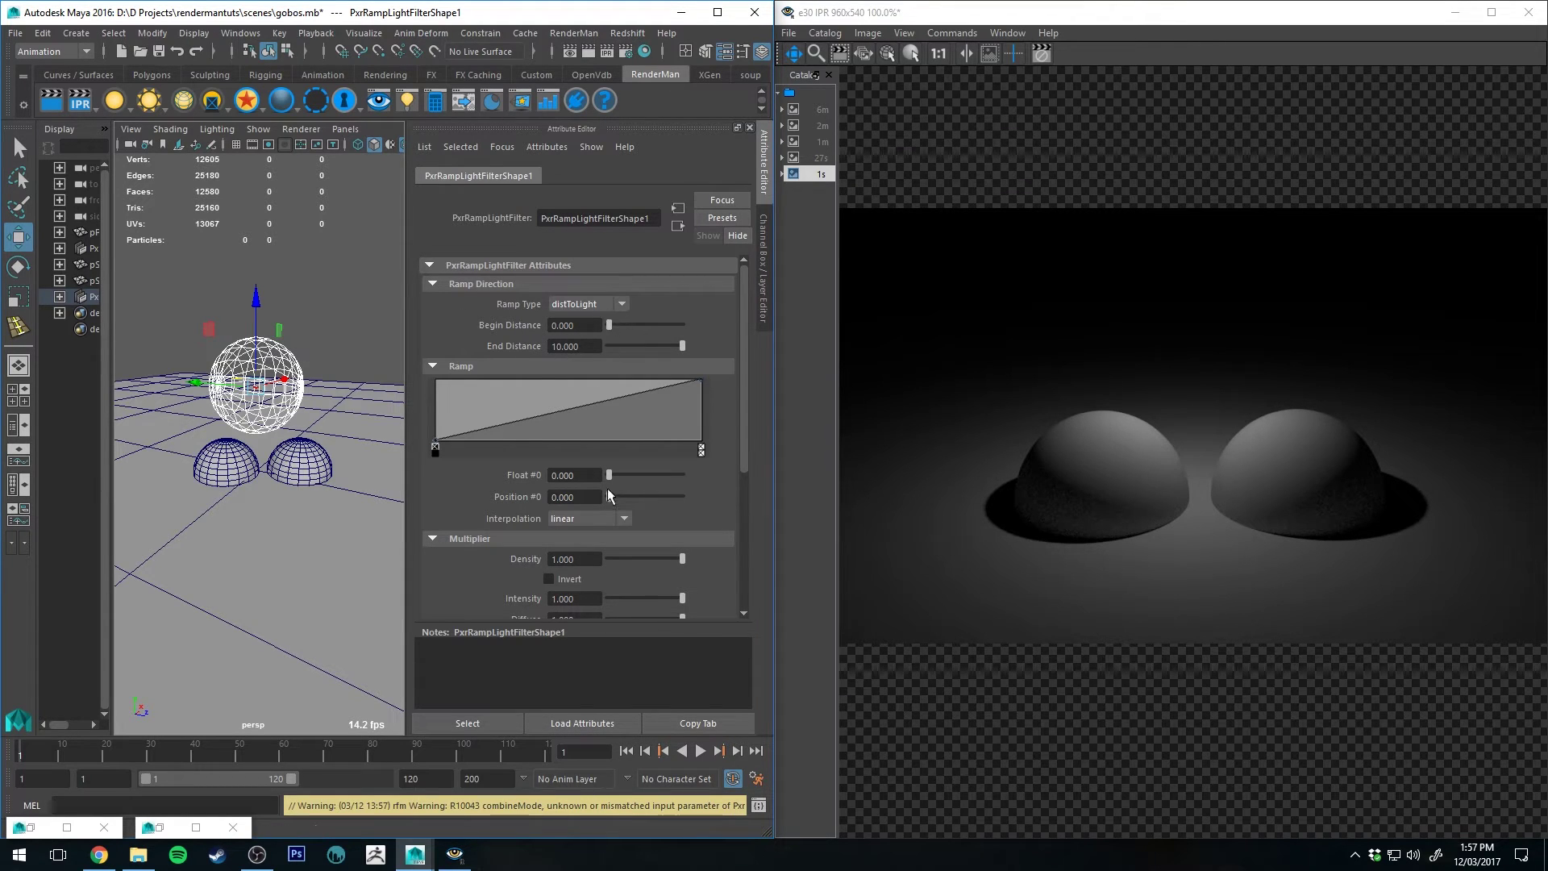
scroll(498, 355, "down", 3)
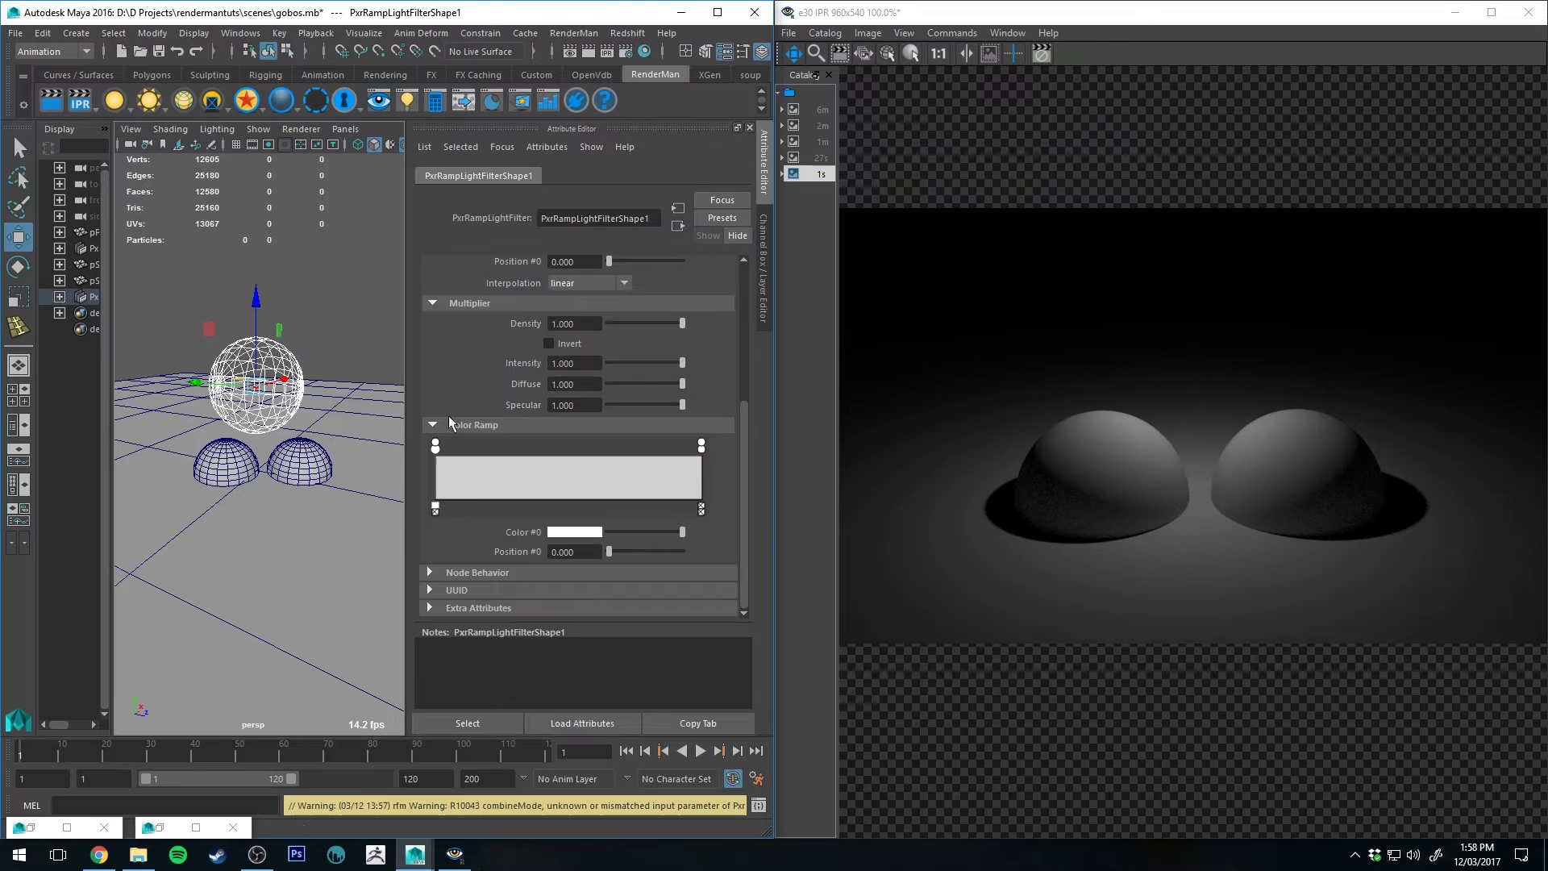
Add two colour ramp stops and make the second stop yellow.
left_click(1042, 67)
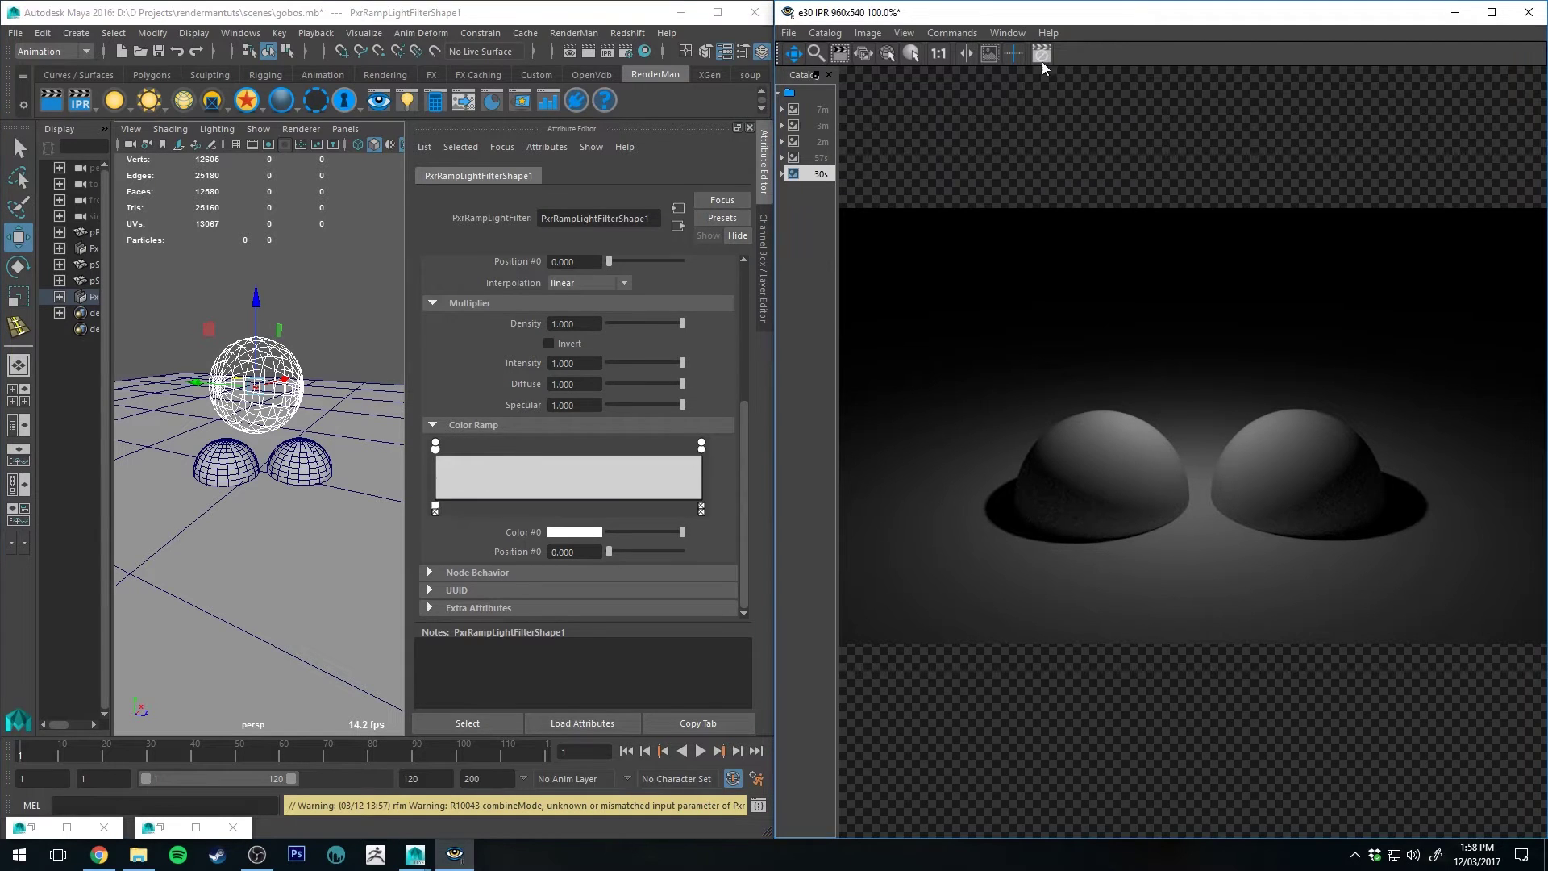
left_click(437, 445)
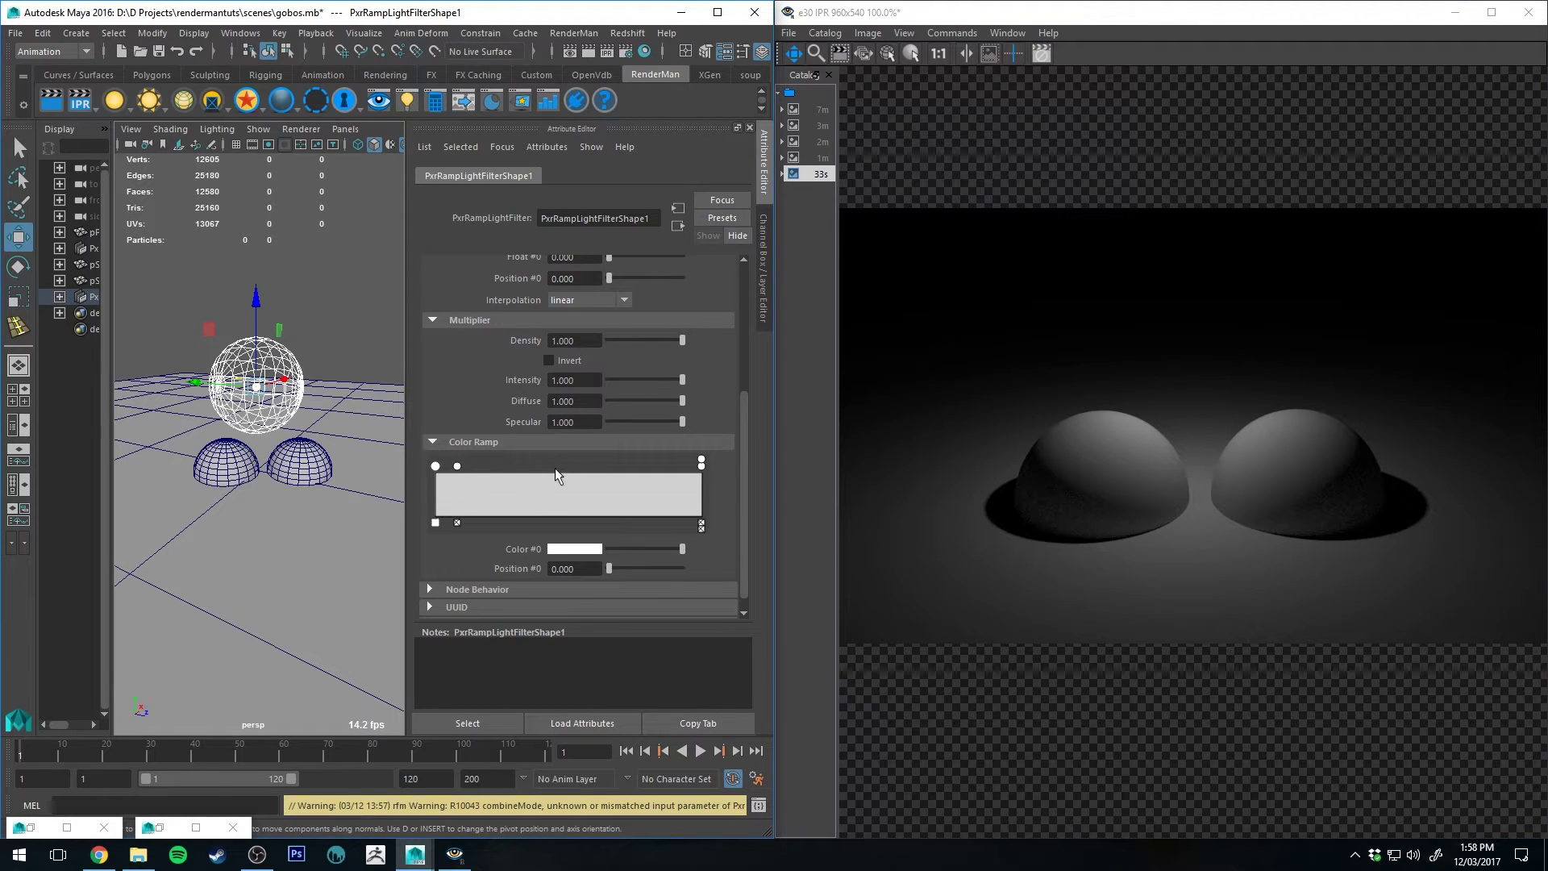
left_click(701, 466)
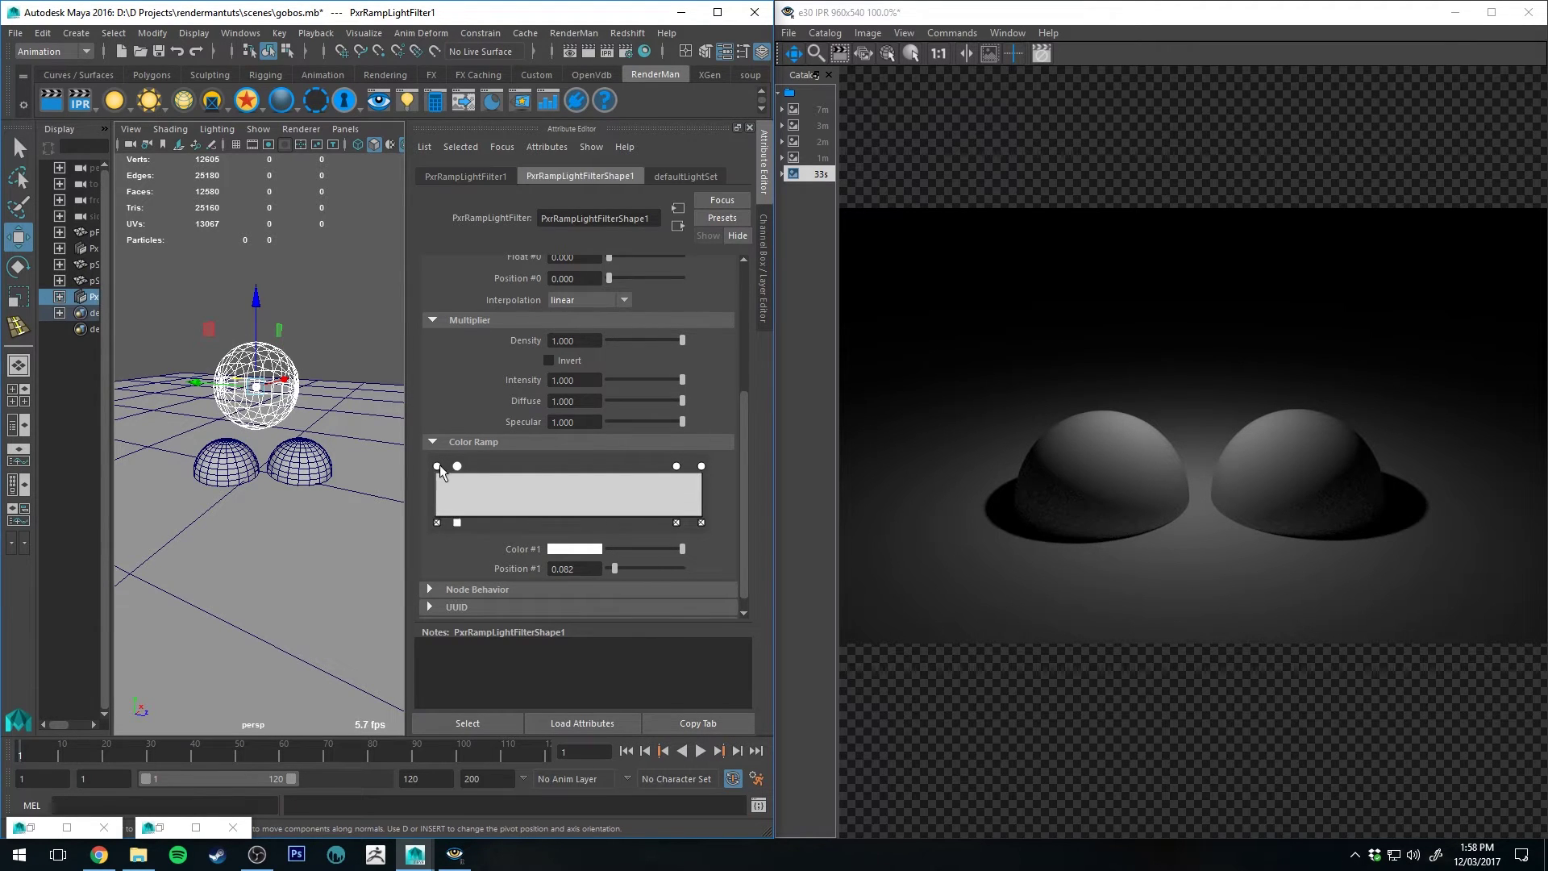
left_click_drag(436, 466, 439, 468)
key("ctrl+z")
left_click(458, 467)
left_click(572, 552)
left_click(481, 536)
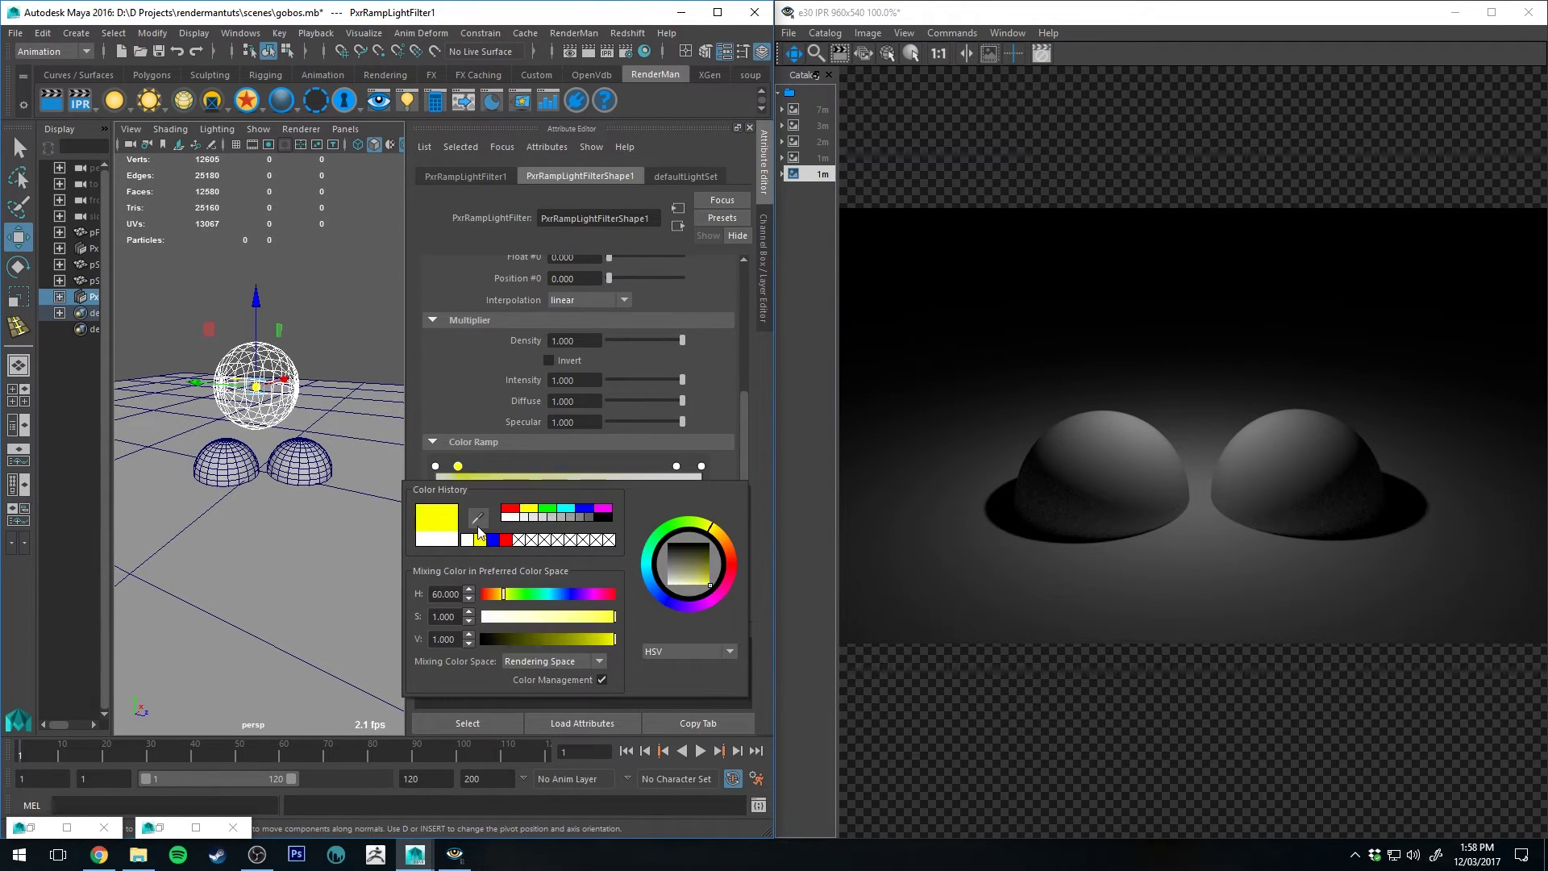
Add a mid-ramp stop, colour the first stop blue and the right-end stop red.
left_click(565, 488)
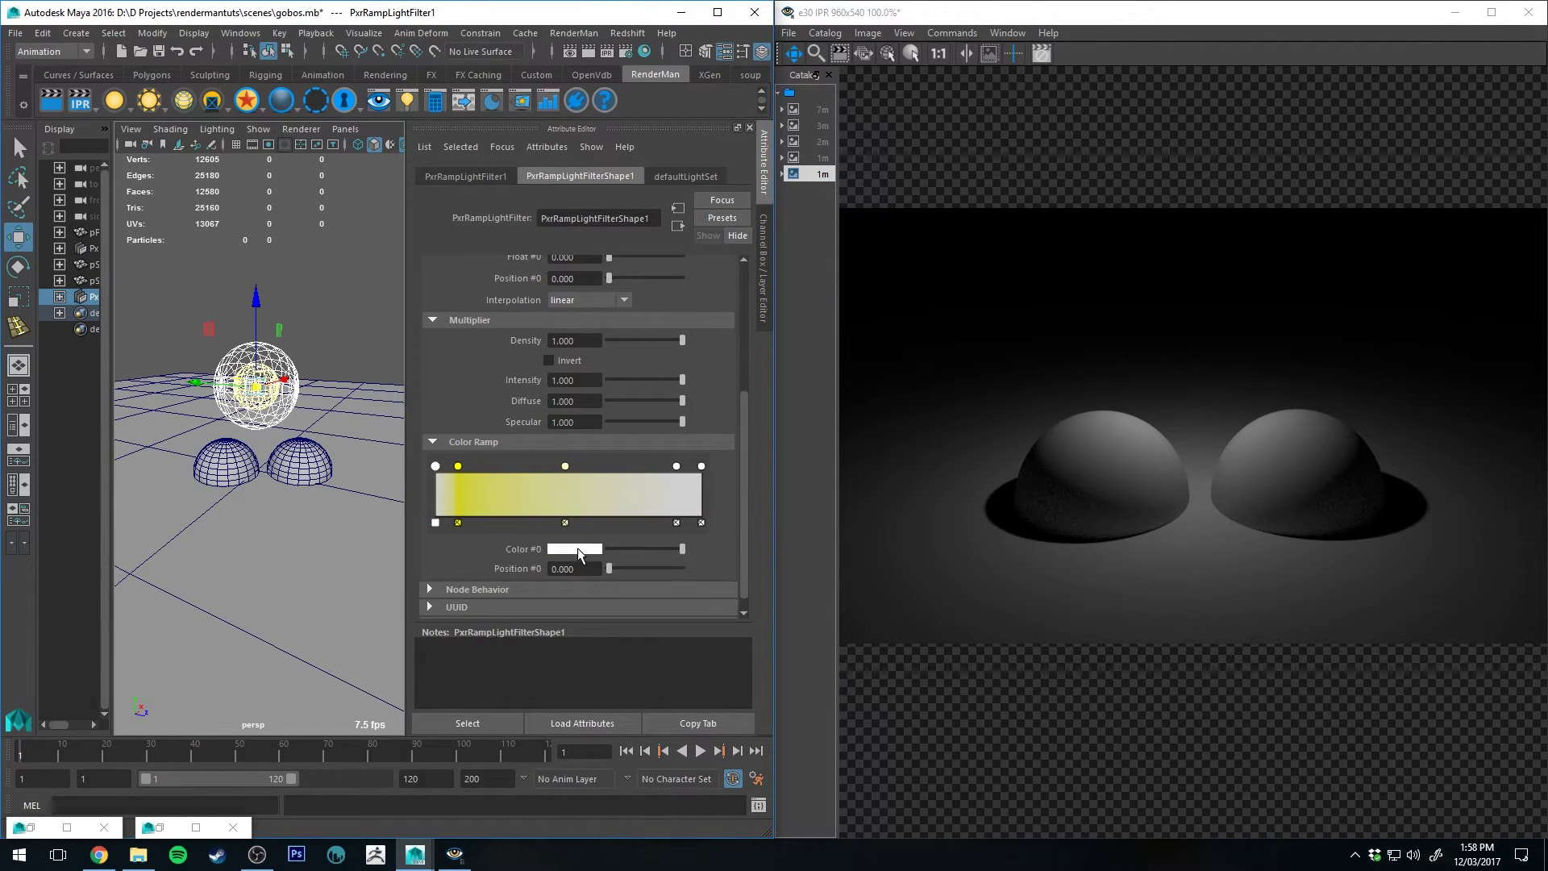
left_click(578, 552)
left_click(499, 538)
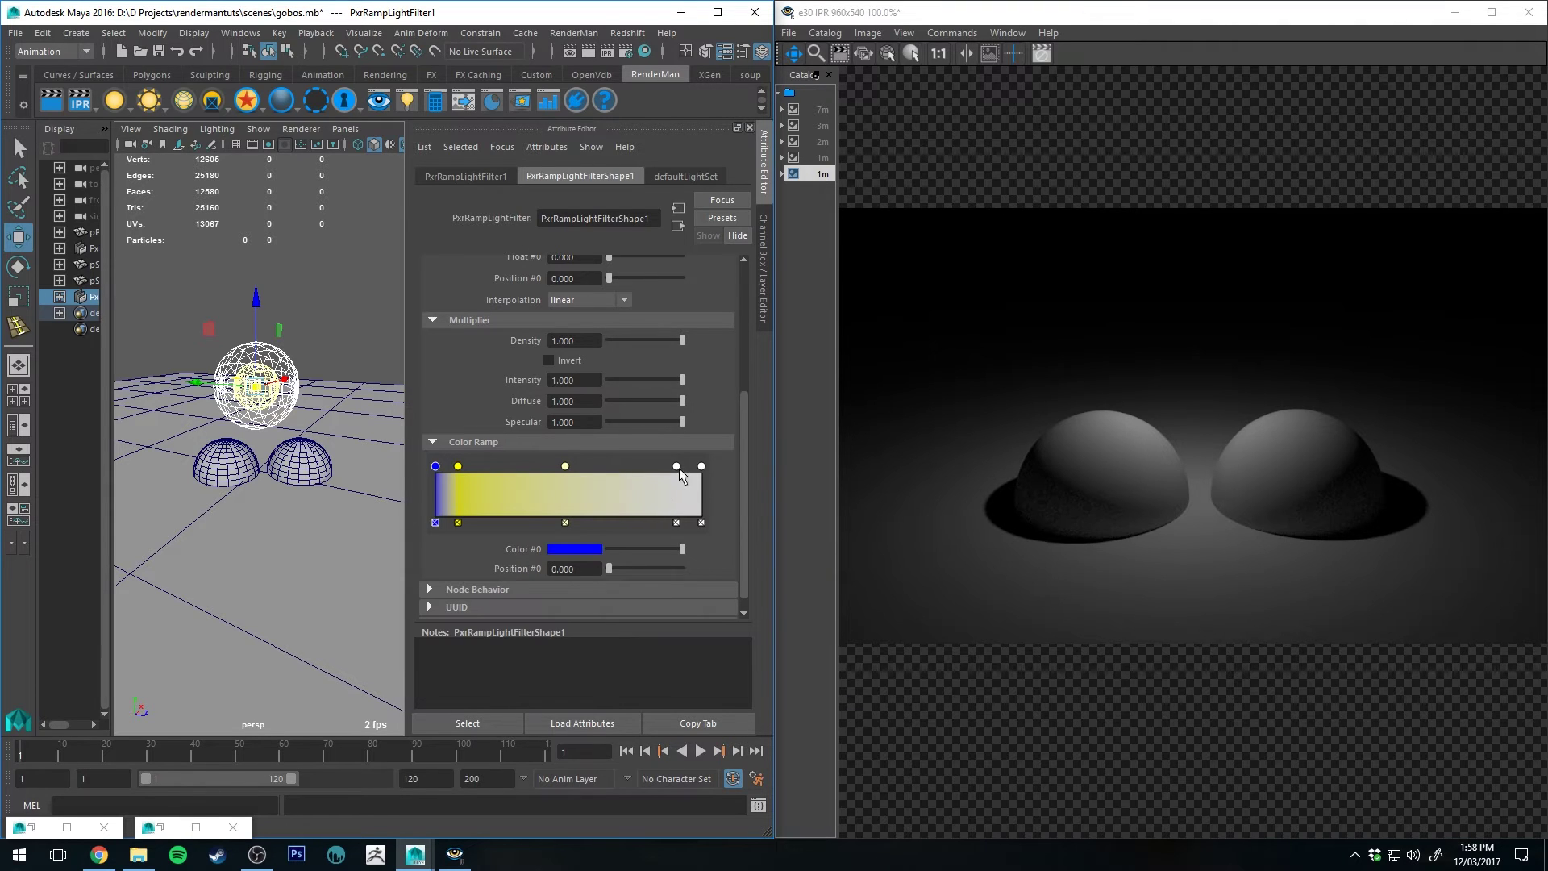
left_click(676, 466)
left_click(578, 548)
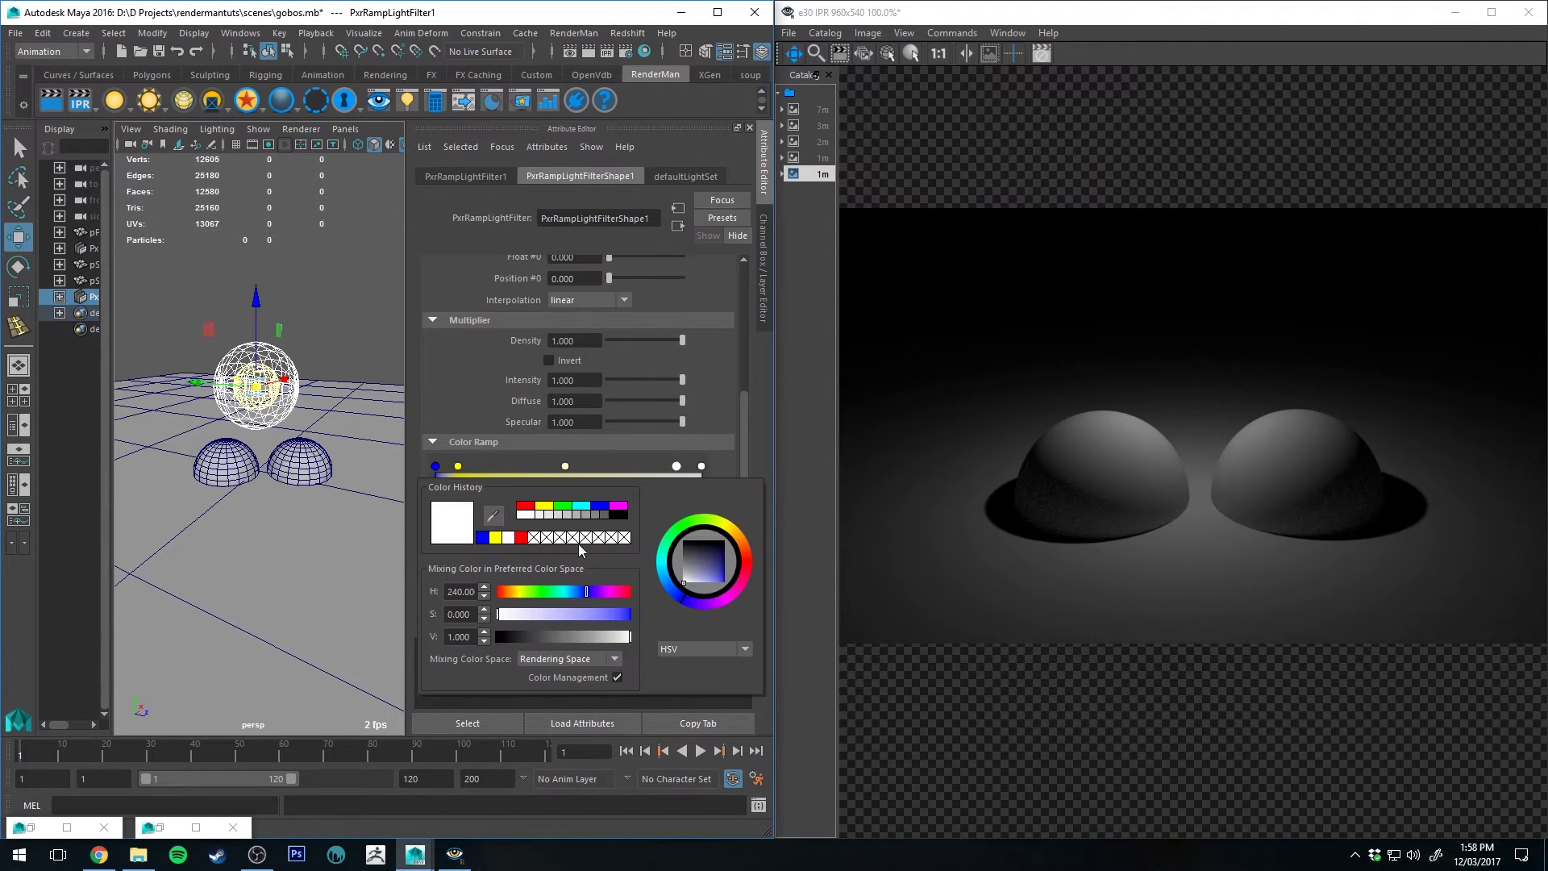
left_click(520, 538)
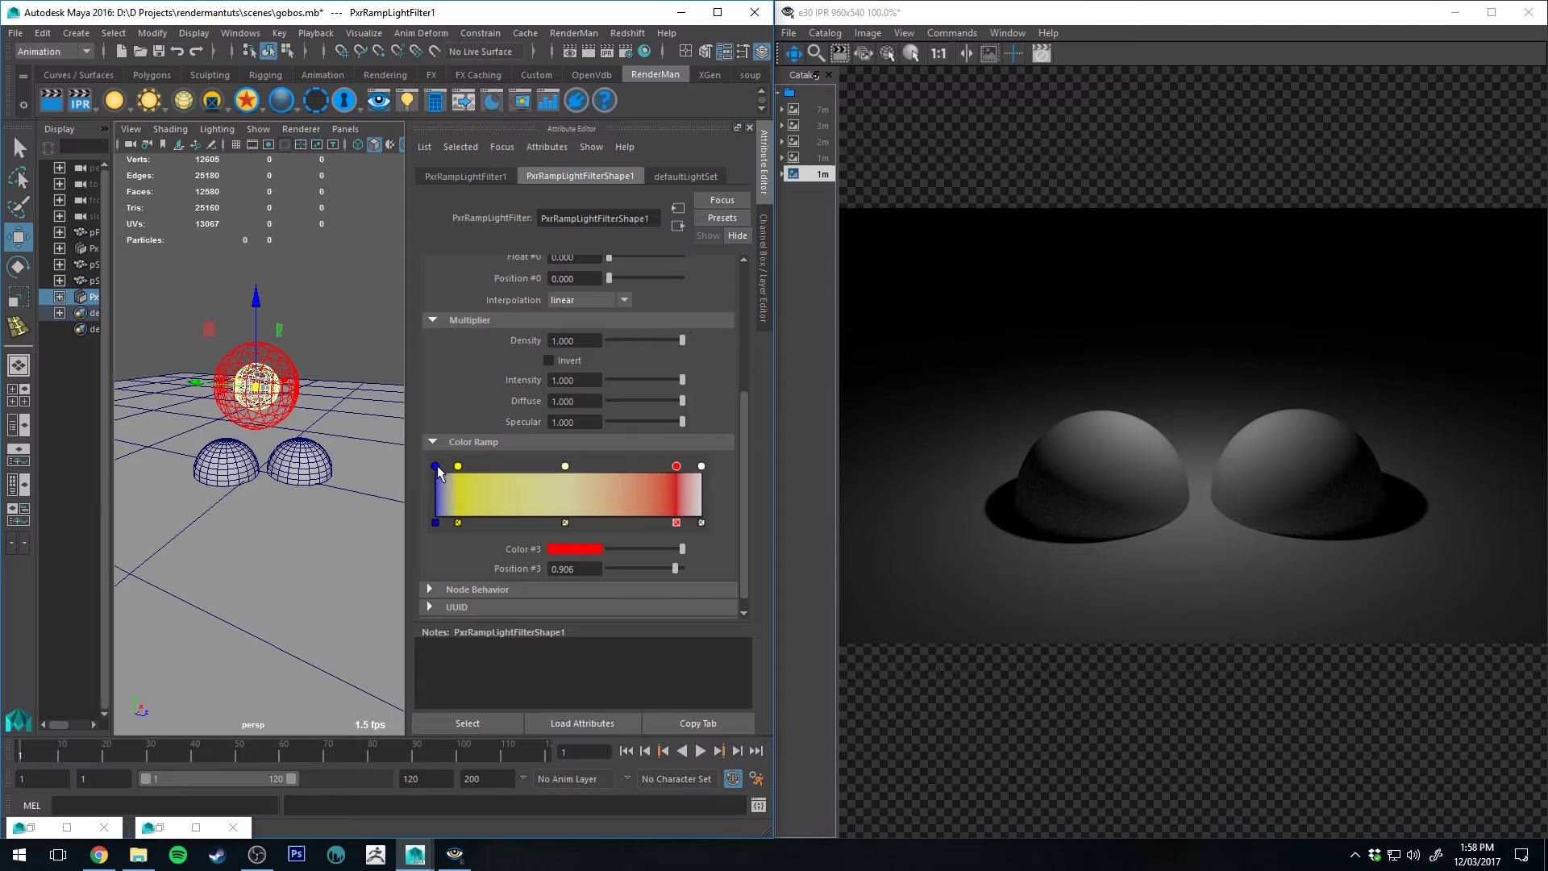
Set the middle stop to blue and return the left-end stop to white.
left_click(565, 466)
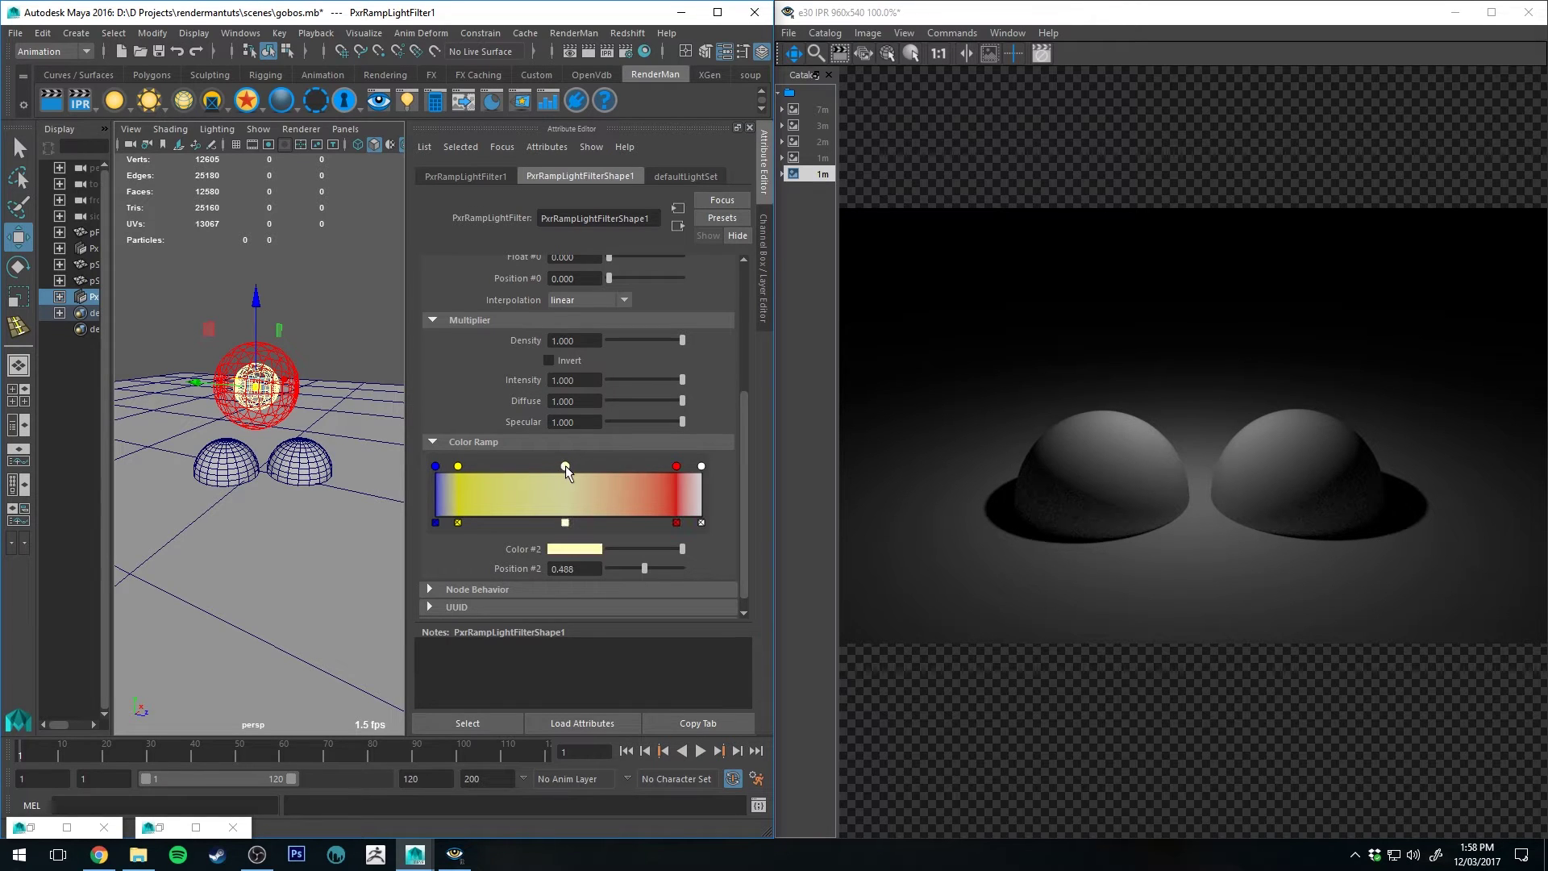
left_click(587, 548)
left_click(598, 507)
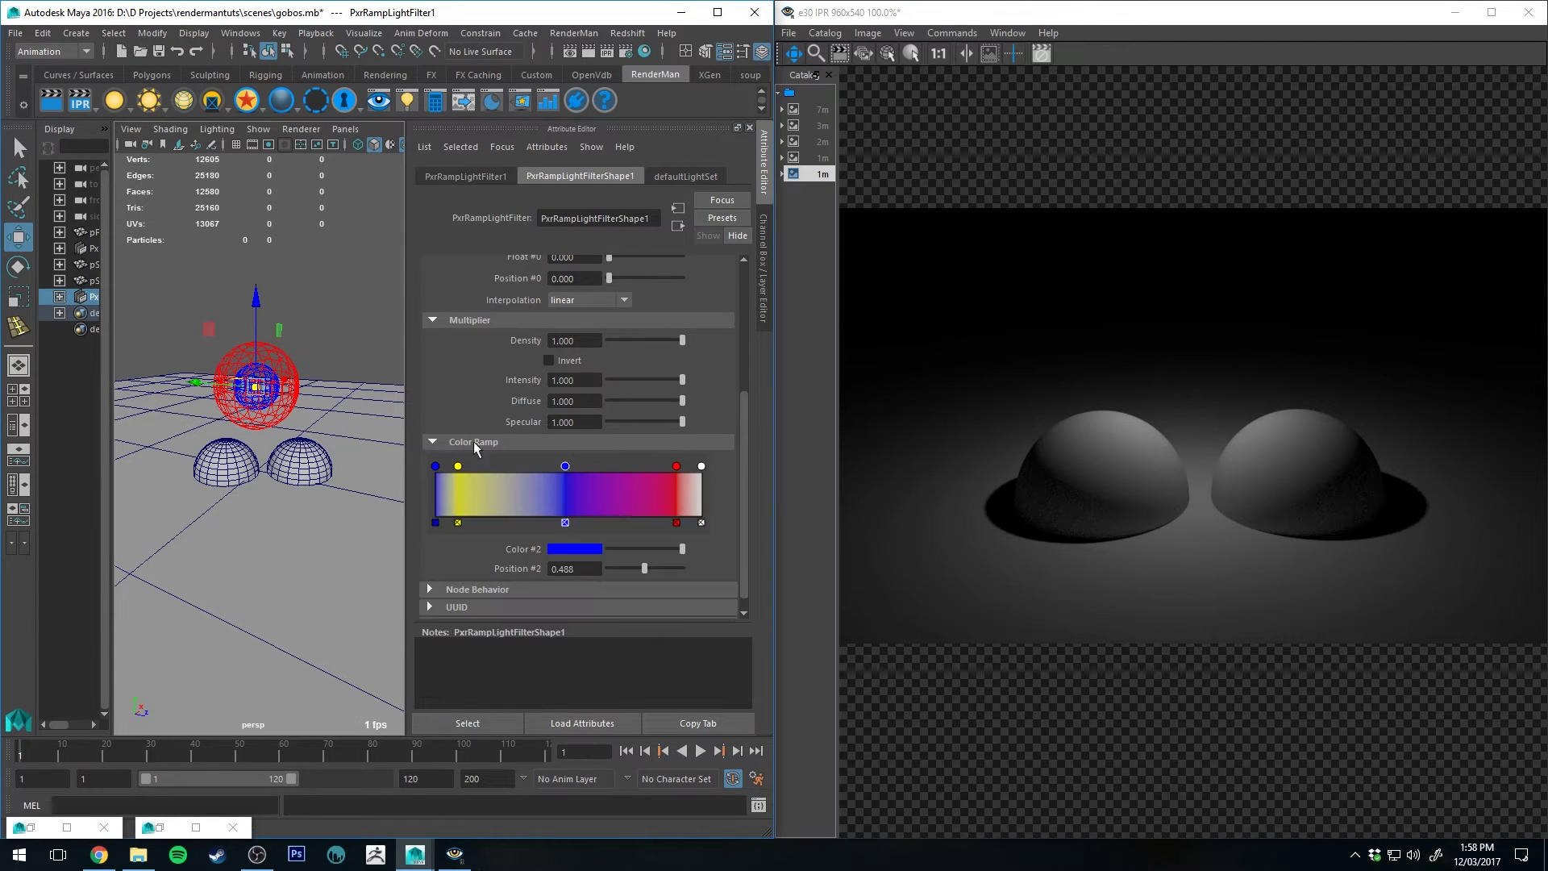
left_click(435, 466)
left_click(567, 548)
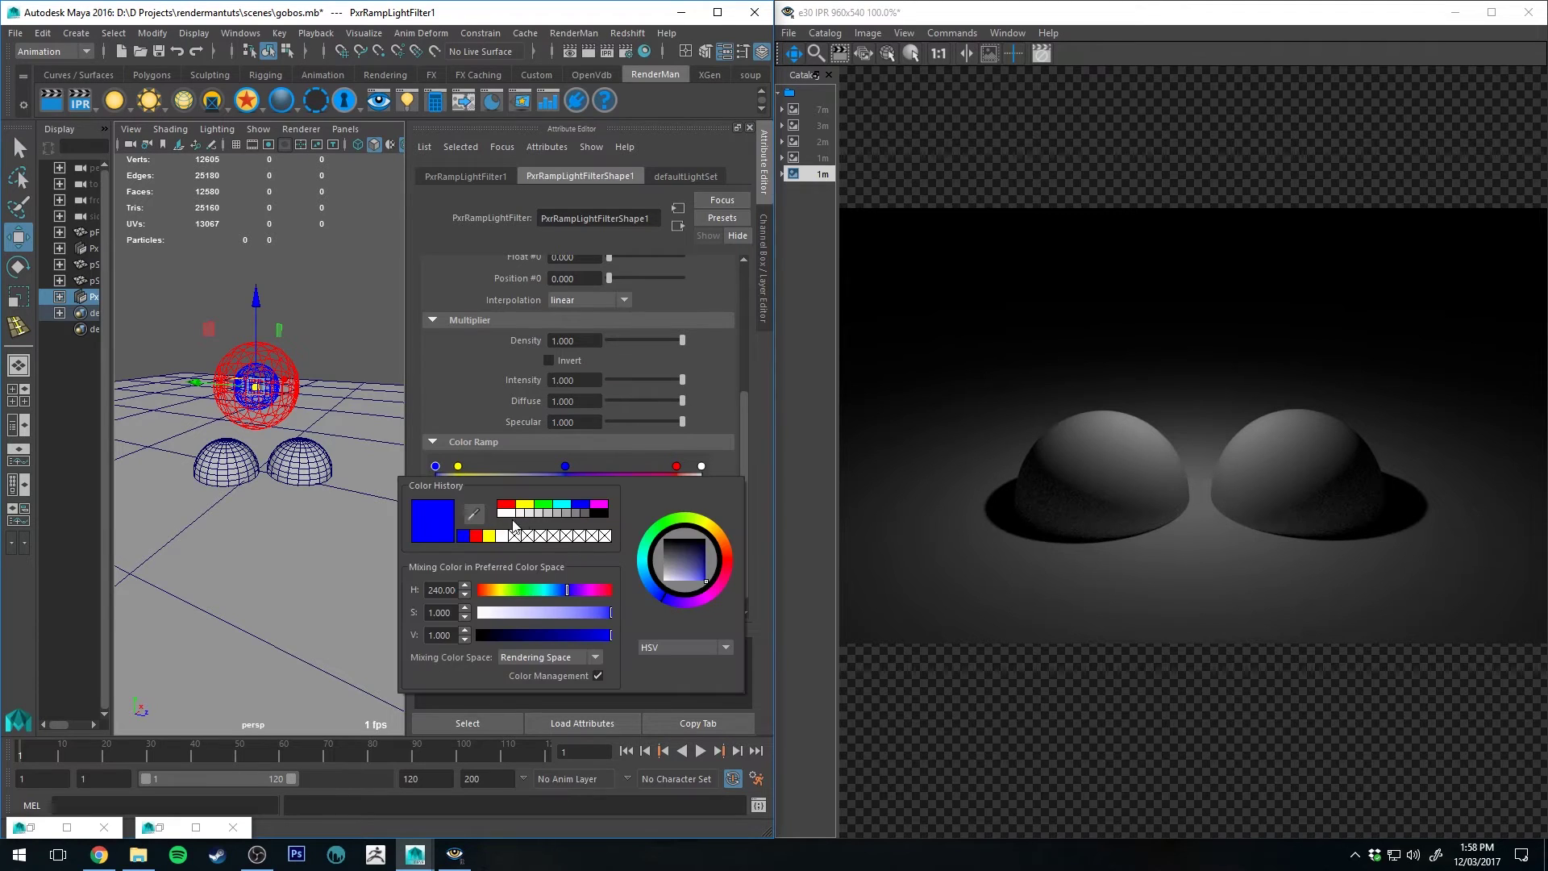
left_click(505, 514)
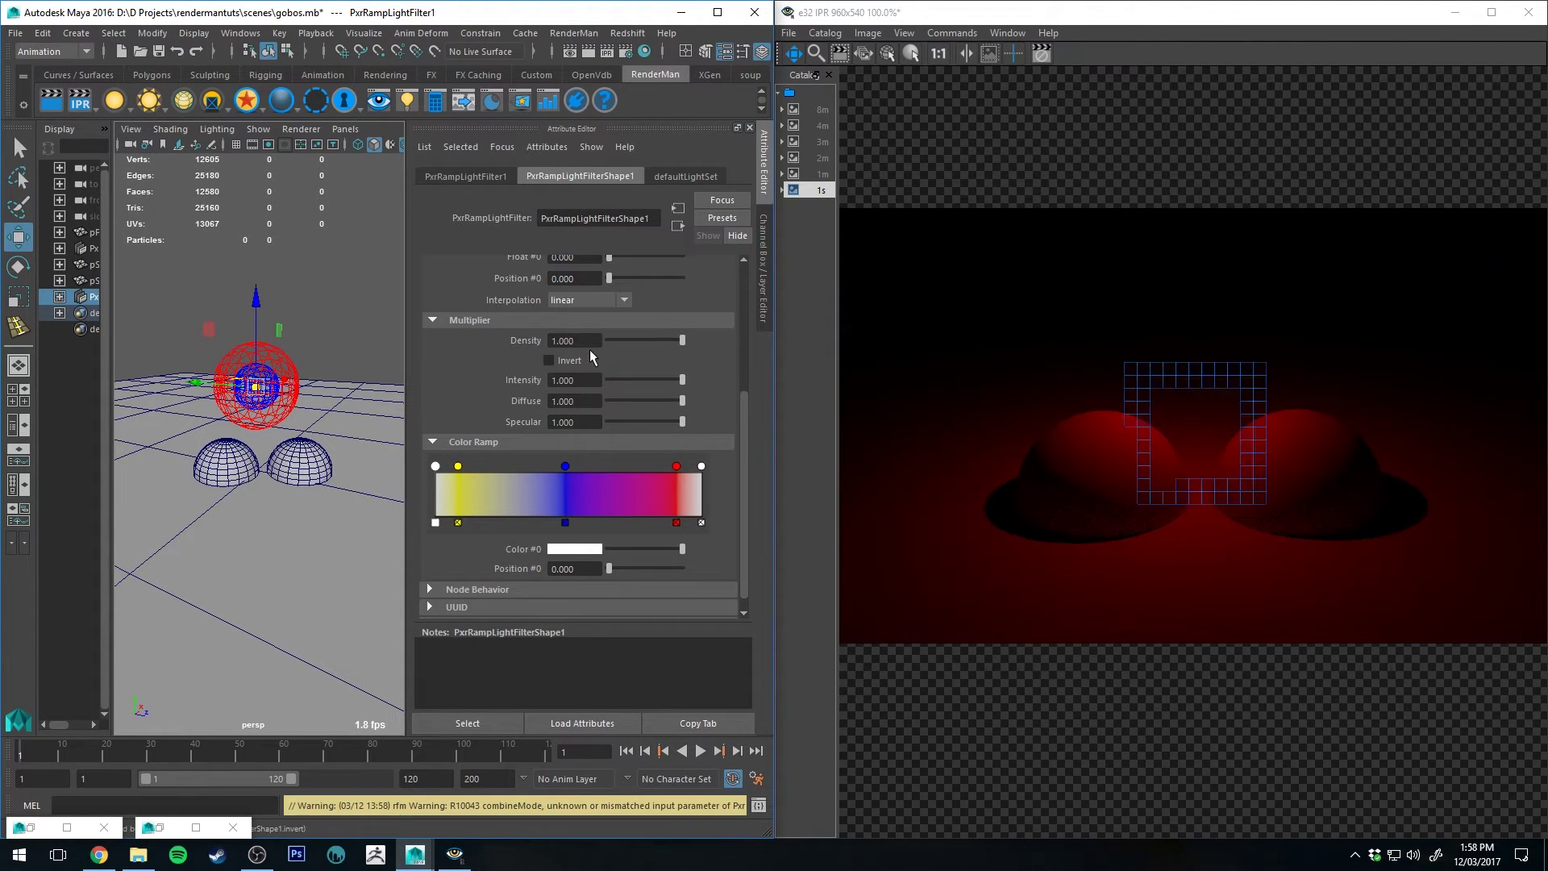
Set the ramp's End Distance to 20 and raise Begin Distance to about 11.
scroll(637, 346, "up", 3)
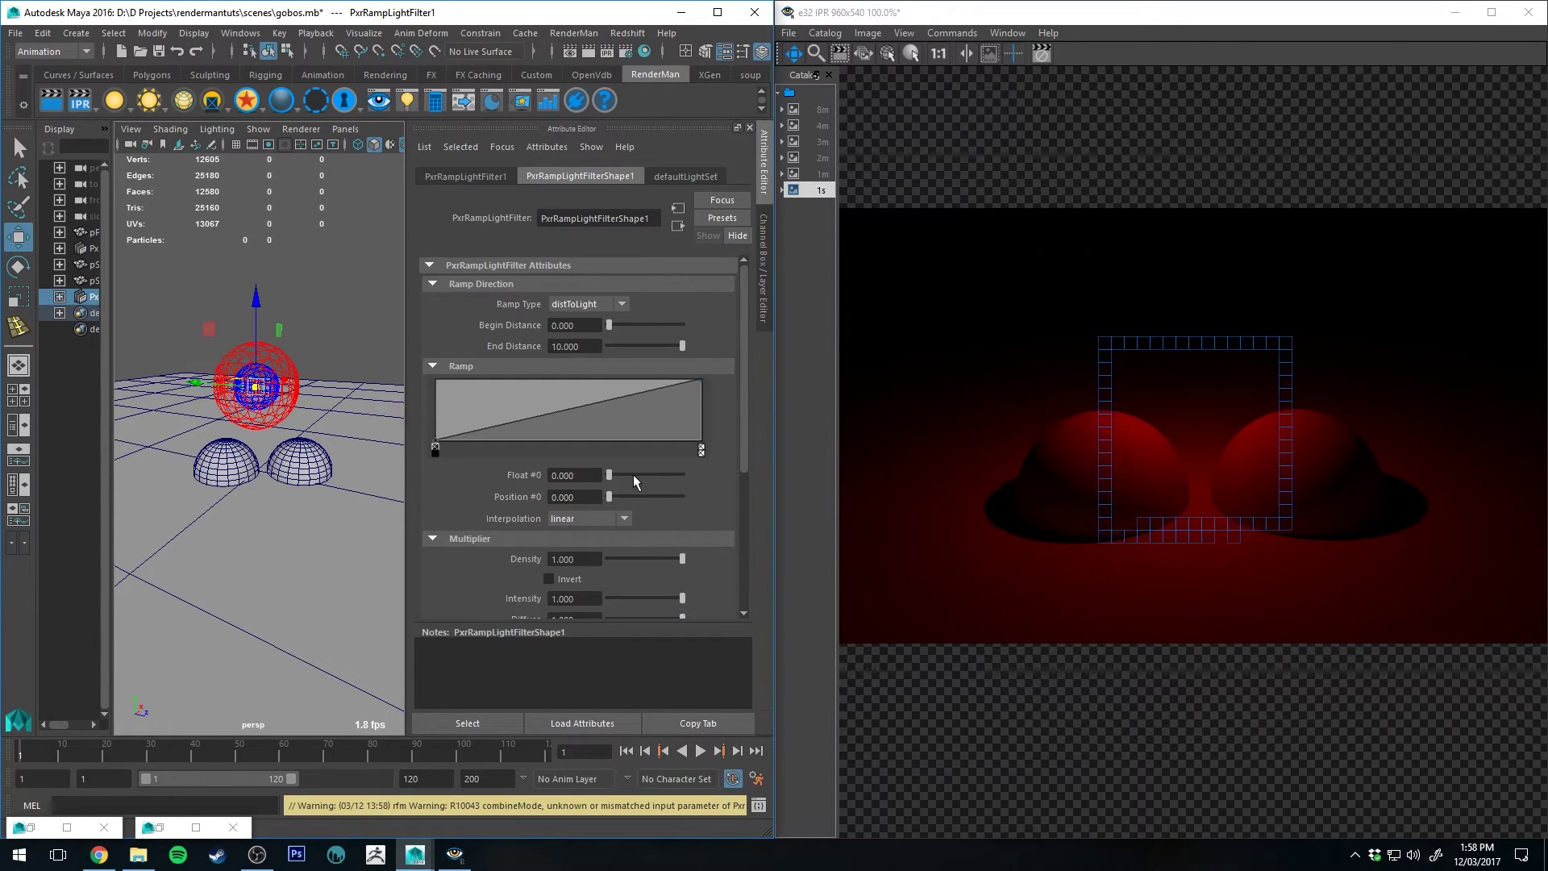
scroll(630, 436, "down", 3)
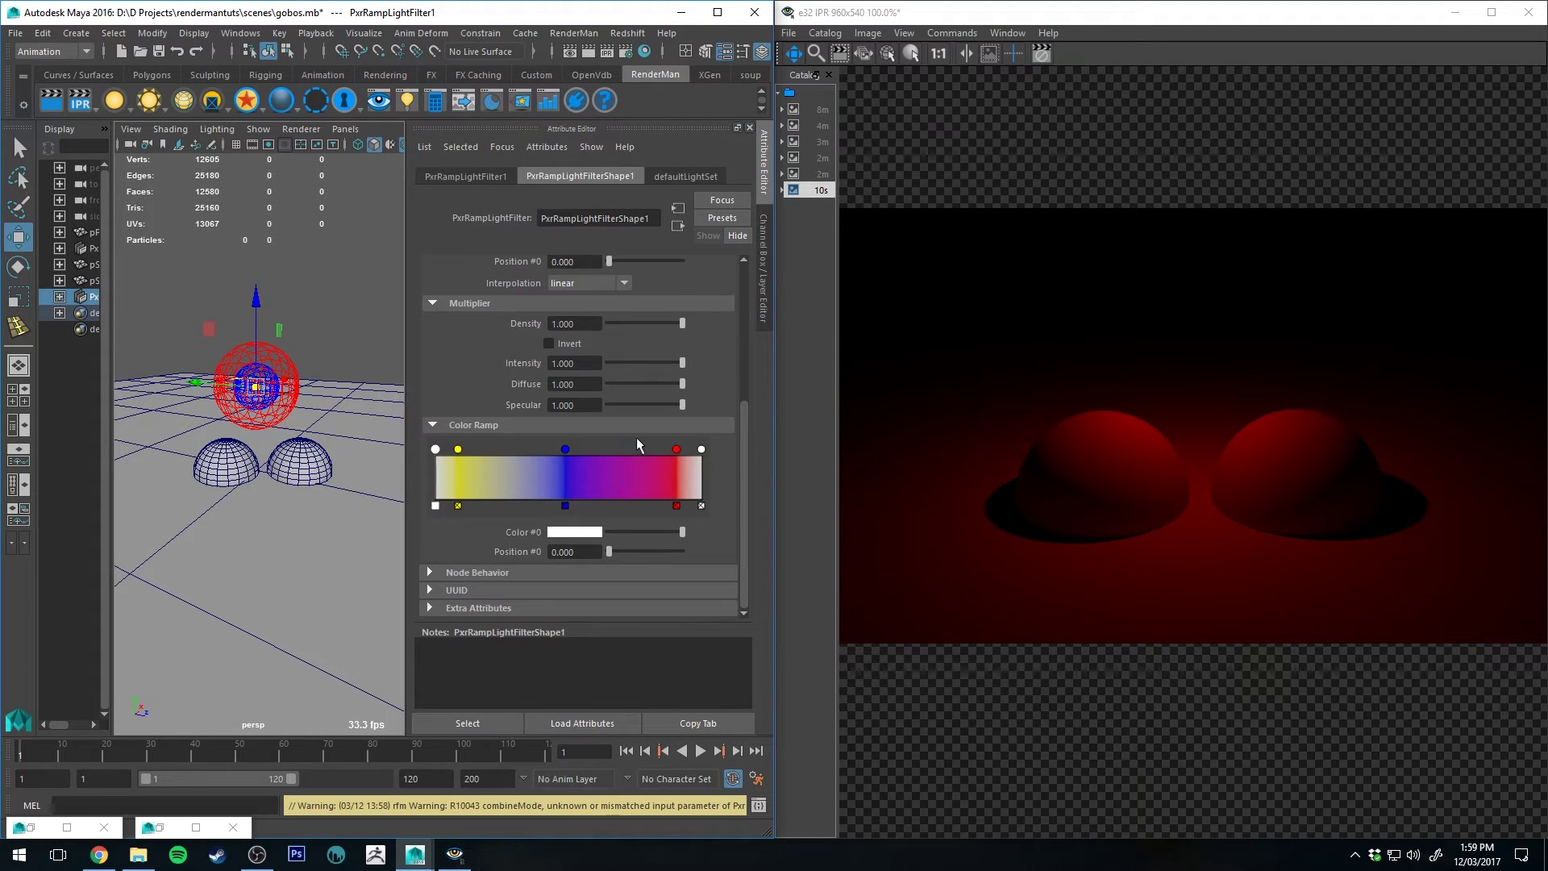
scroll(629, 412, "up", 4)
scroll(618, 385, "up", 2)
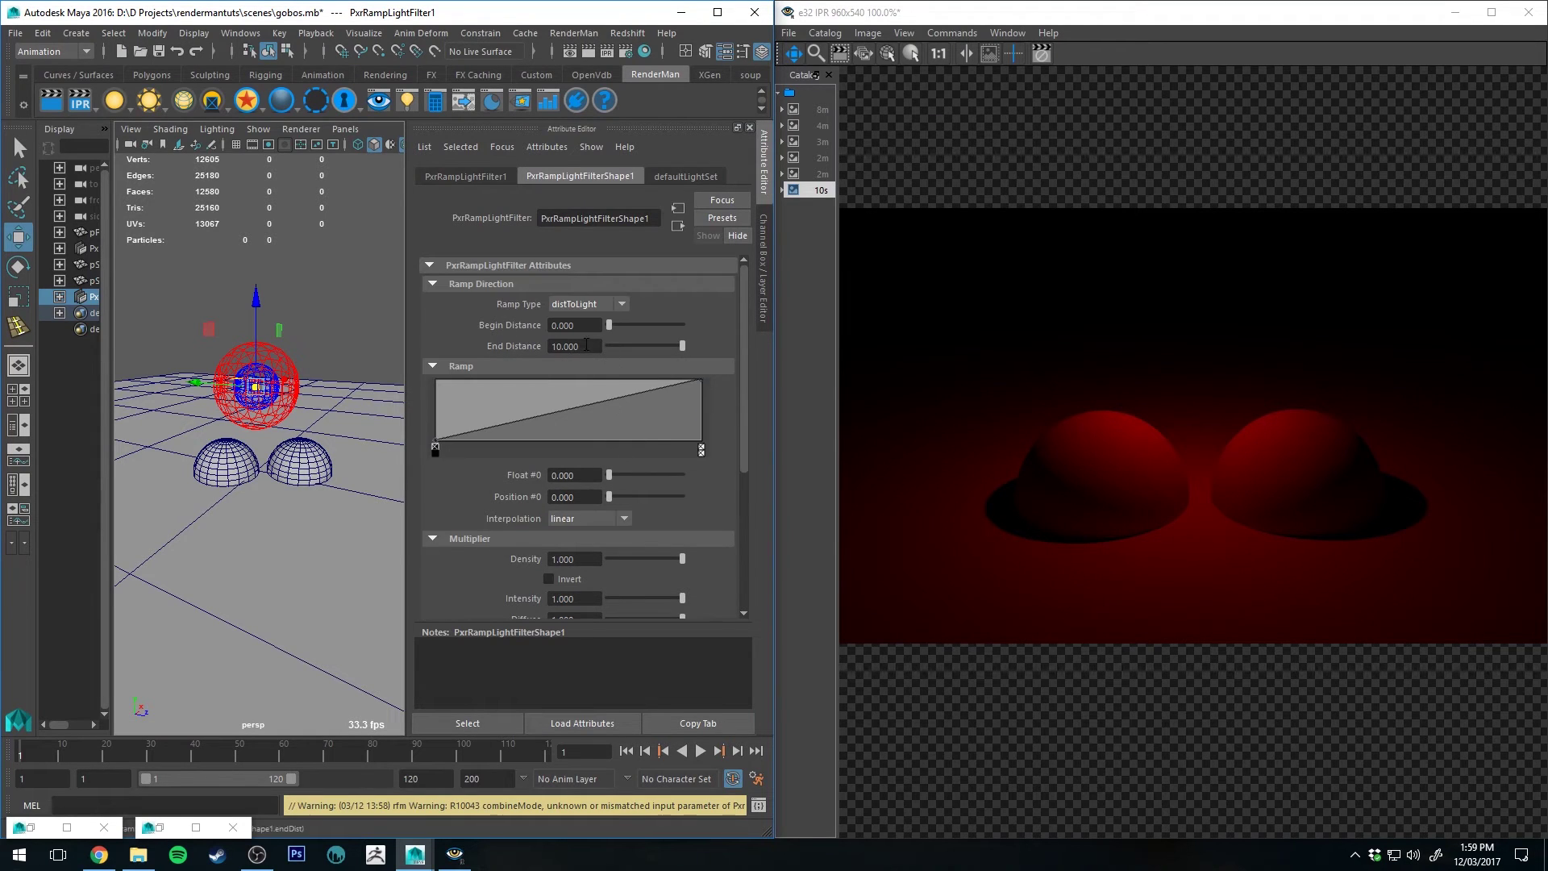
left_click(586, 345)
type("20")
key("Return")
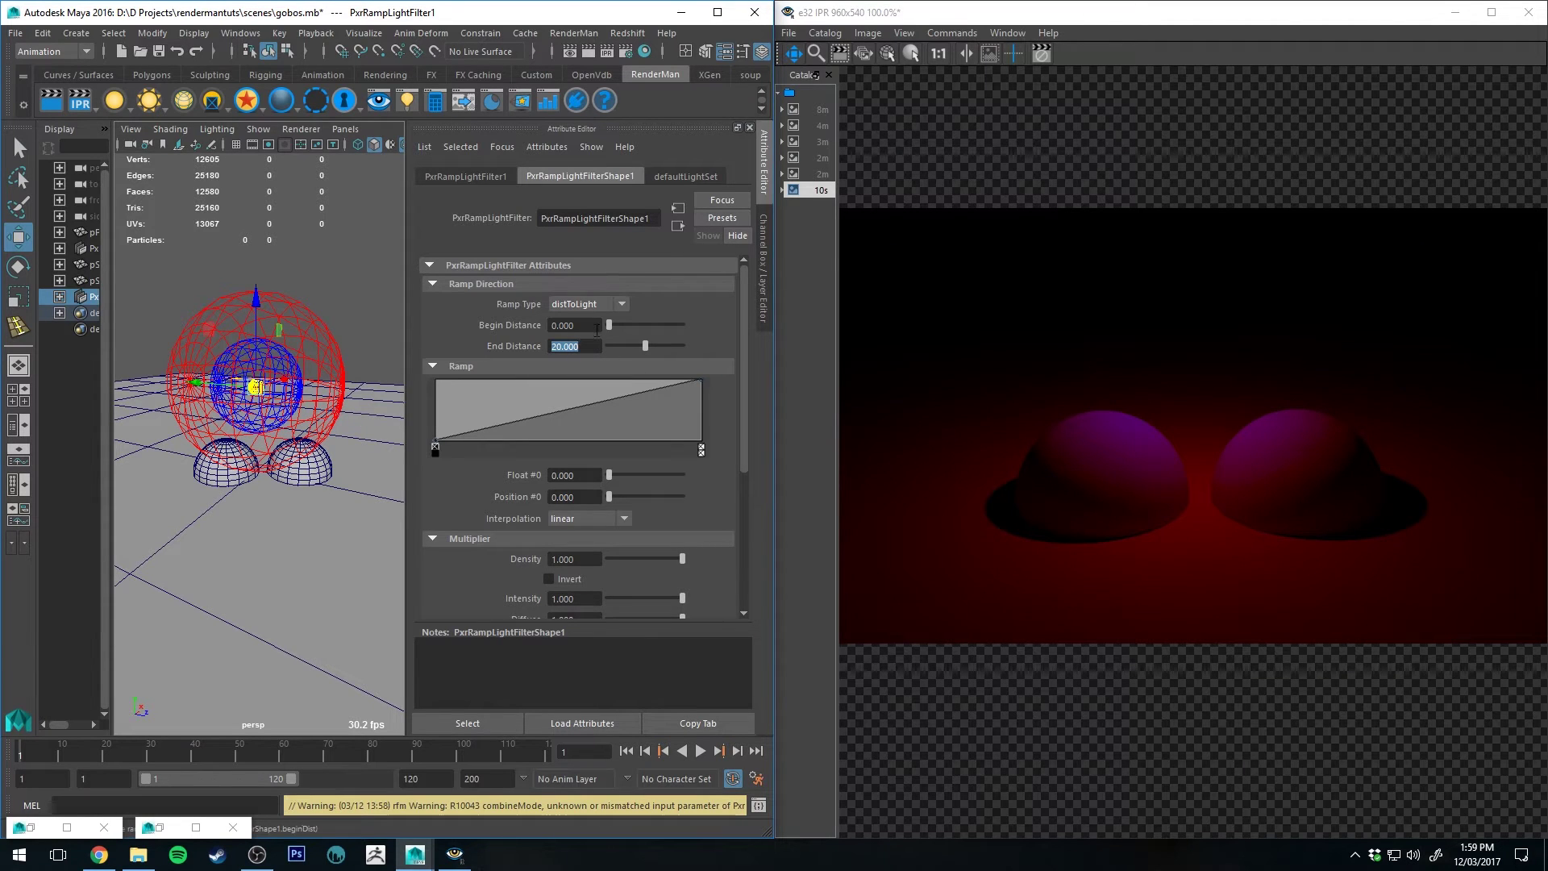
left_click_drag(610, 325, 616, 321)
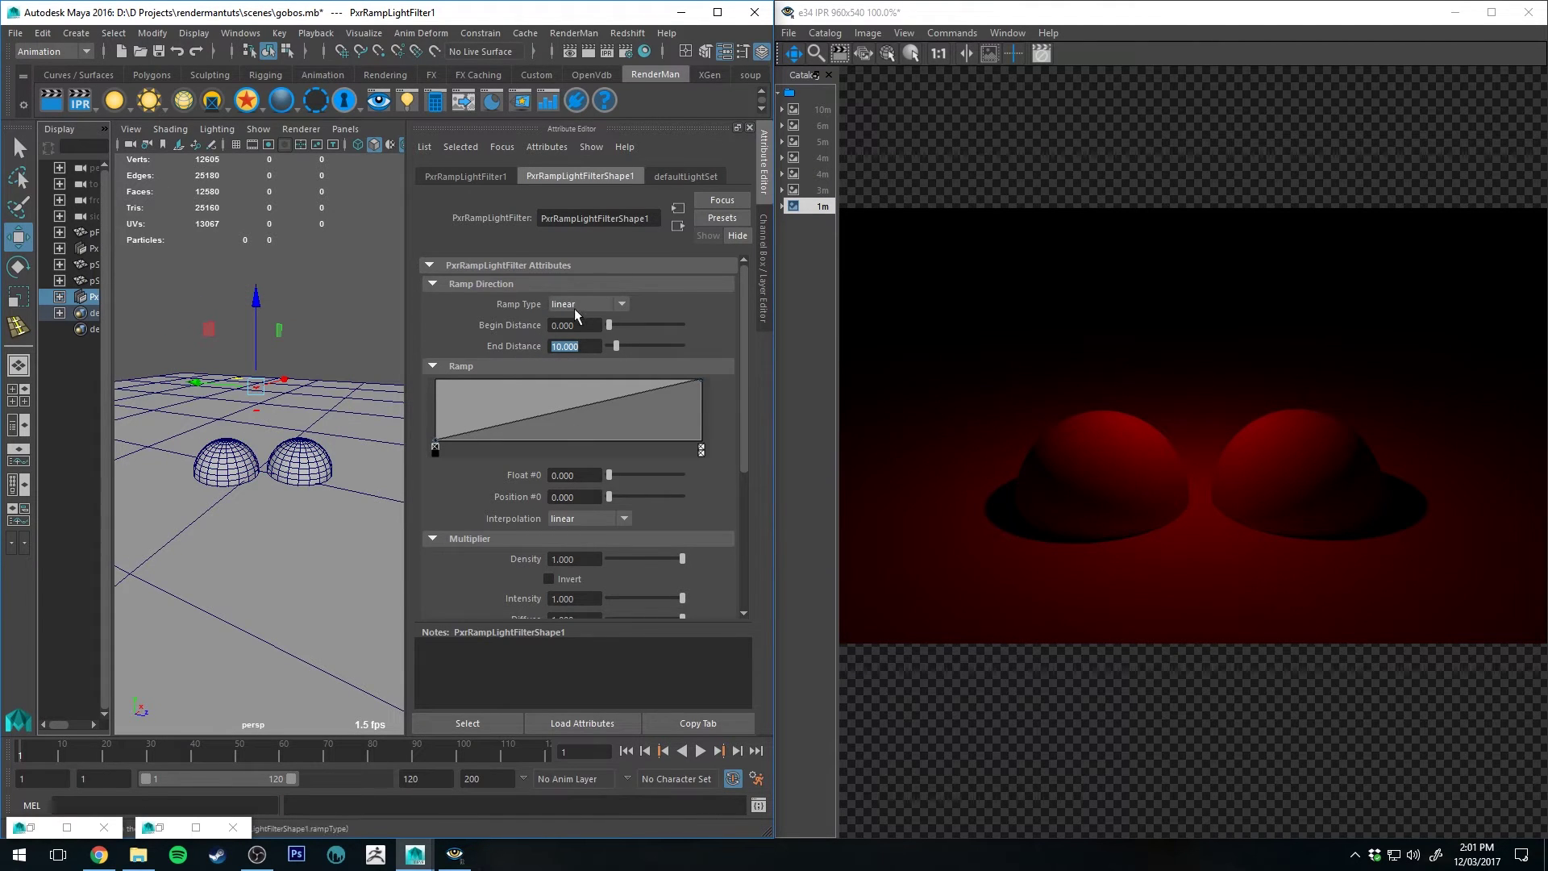
Add a blue colour stop at about 0.736 on the ramp.
scroll(576, 308, "down", 3)
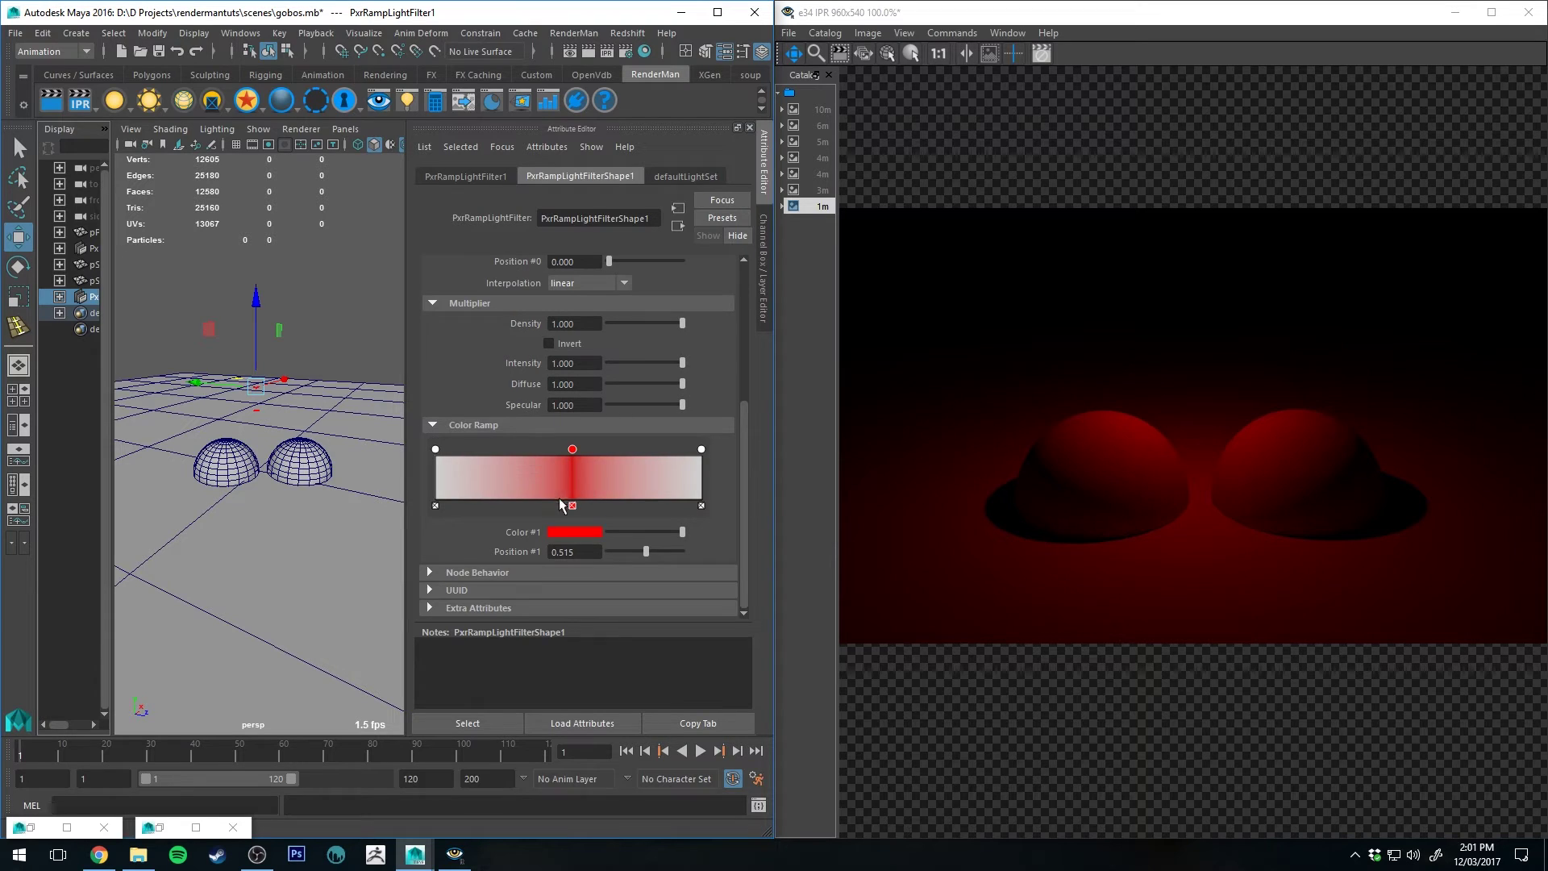
scroll(571, 460, "up", 3)
left_click(585, 346)
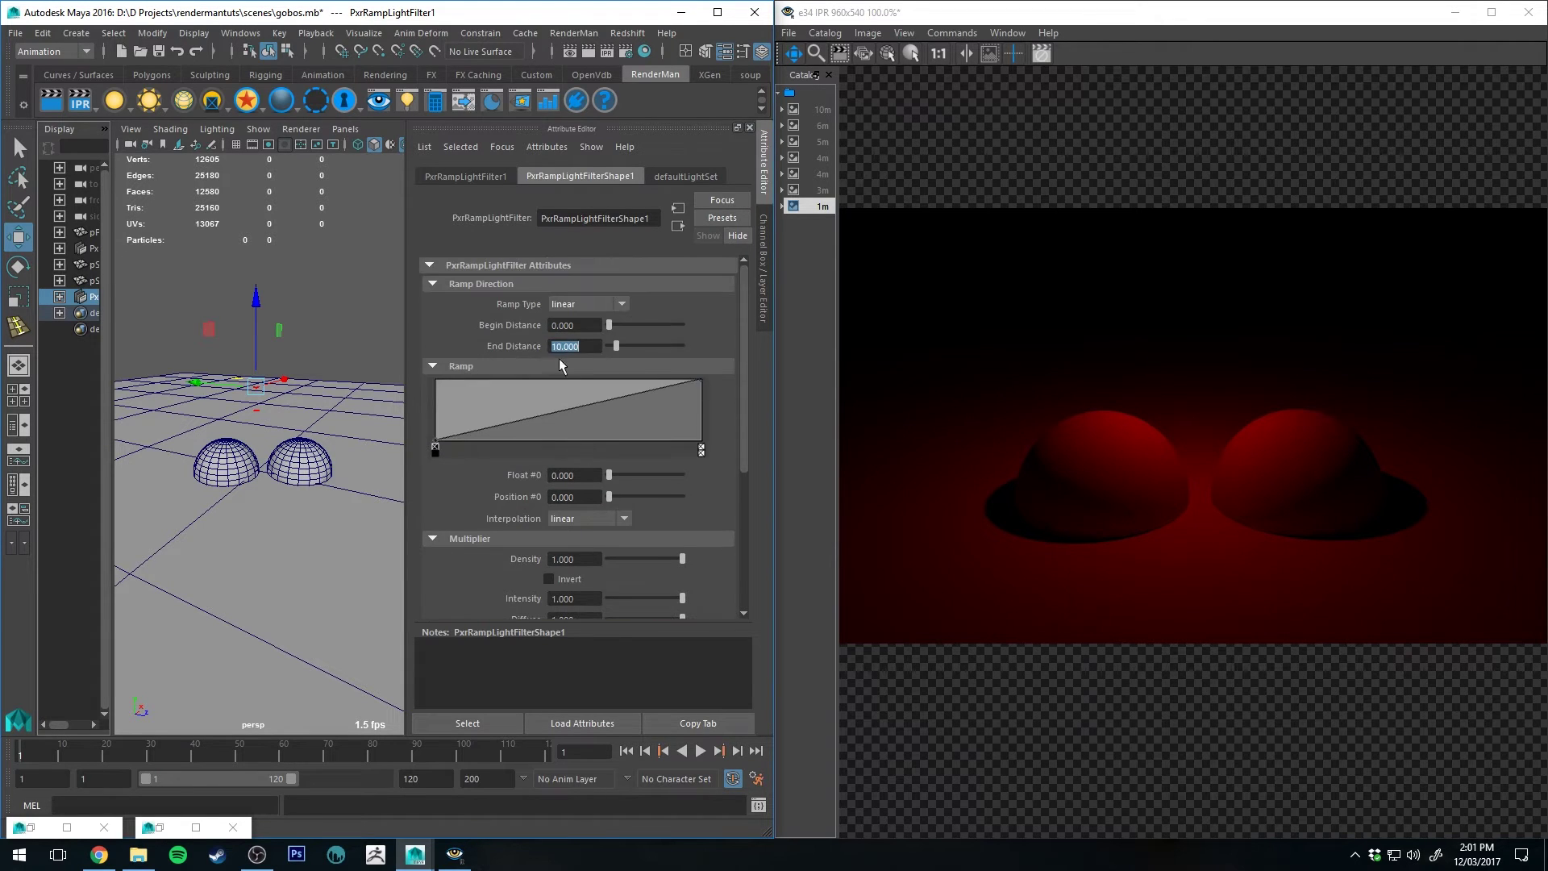
scroll(564, 475, "down", 3)
scroll(694, 346, "up", 1)
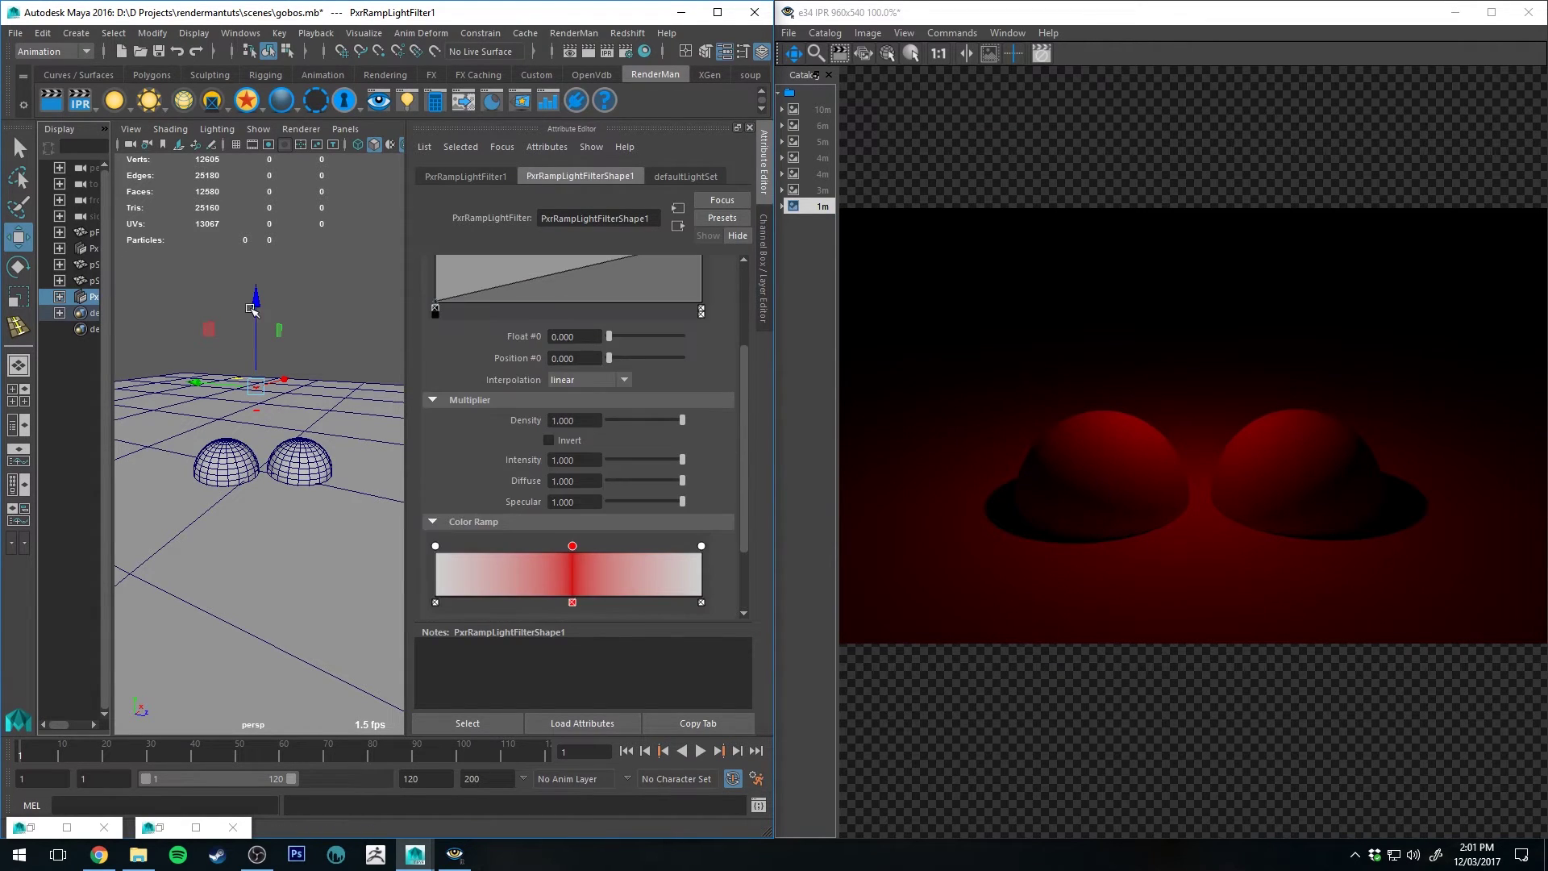
scroll(246, 320, "up", 5)
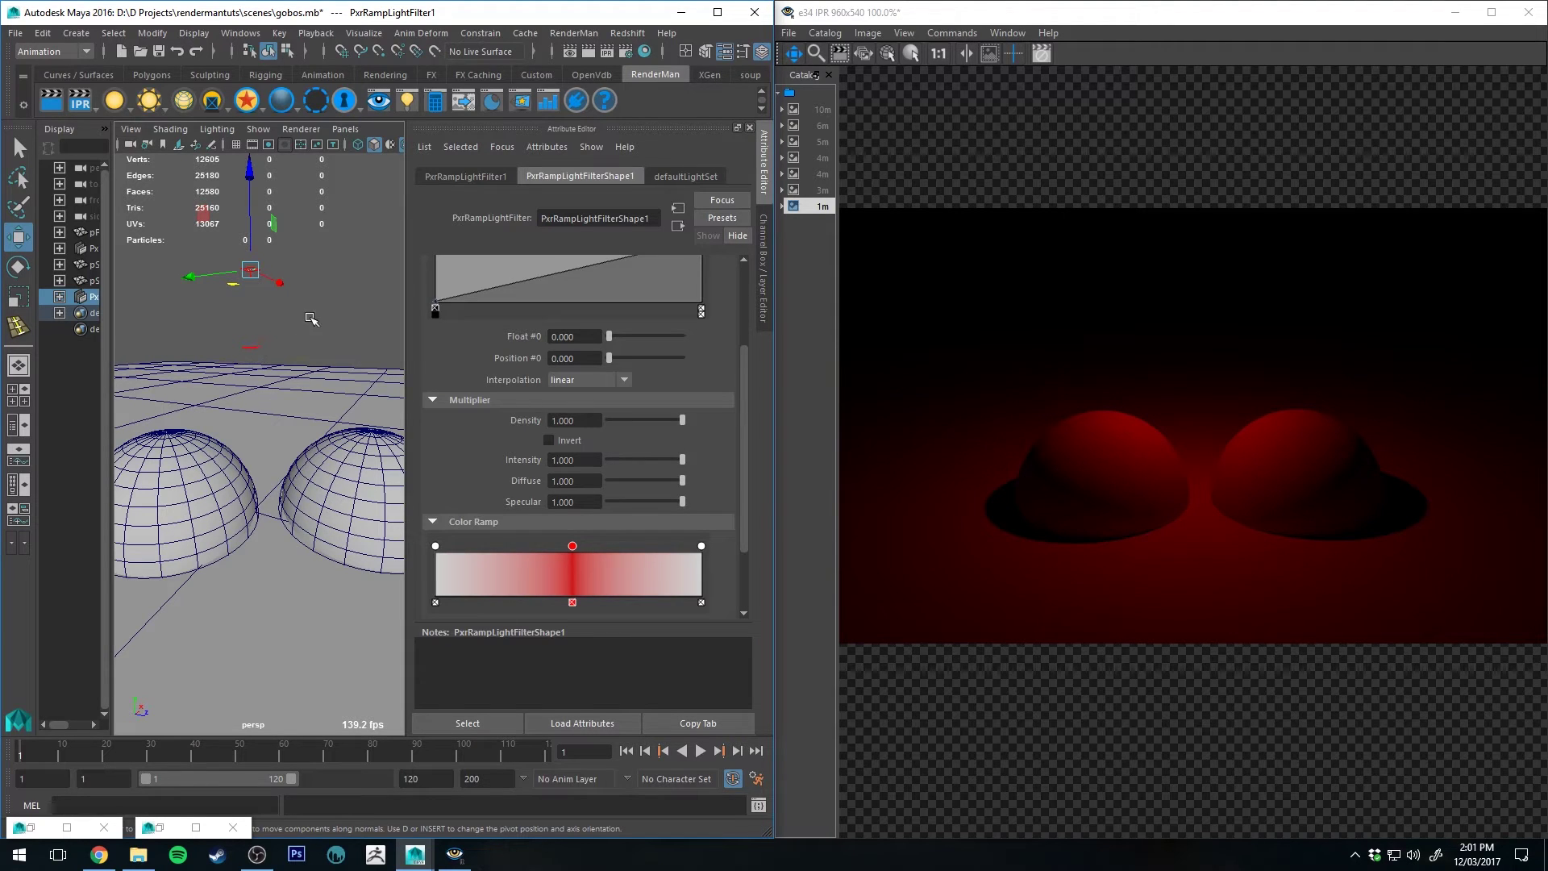
left_click(631, 548)
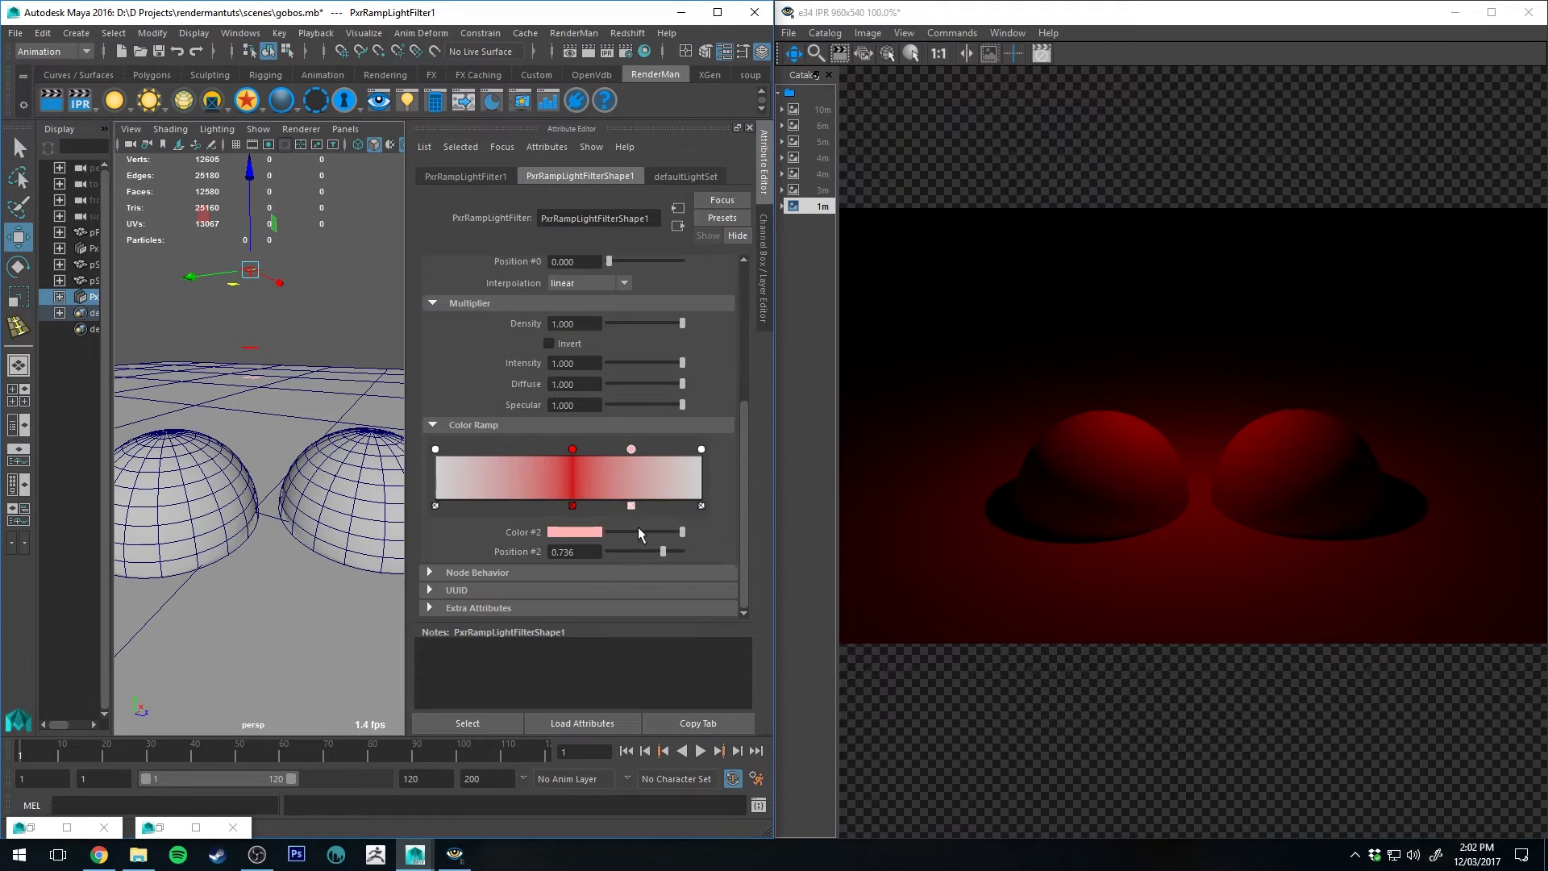
left_click(569, 532)
left_click(494, 526)
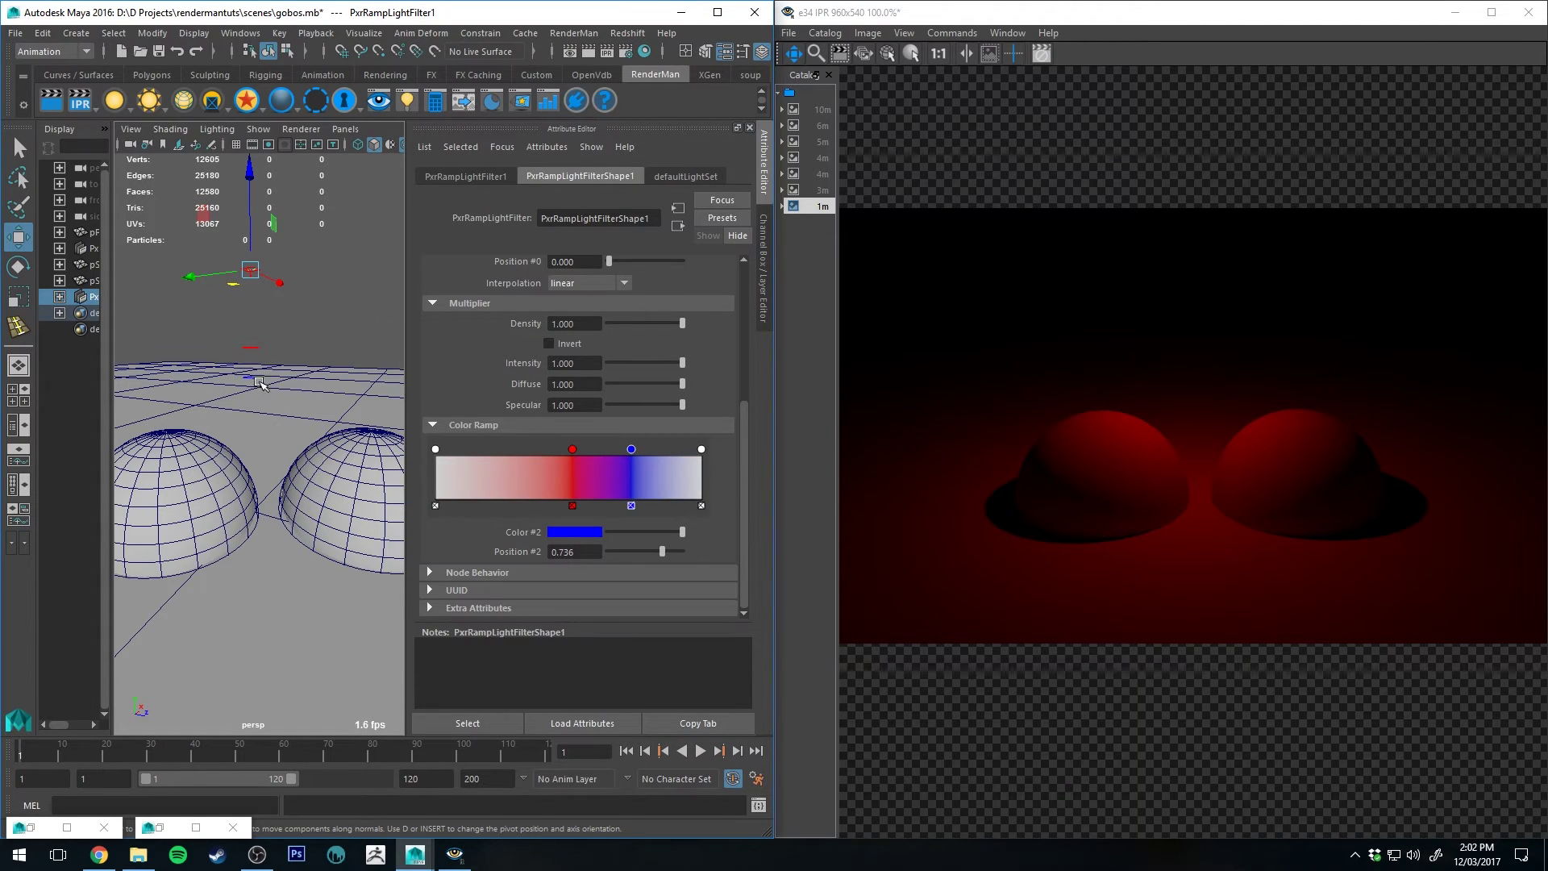
Add a yellow colour stop at 0.945 near the ramp's right end.
left_click(687, 474)
left_click(686, 449)
left_click(590, 530)
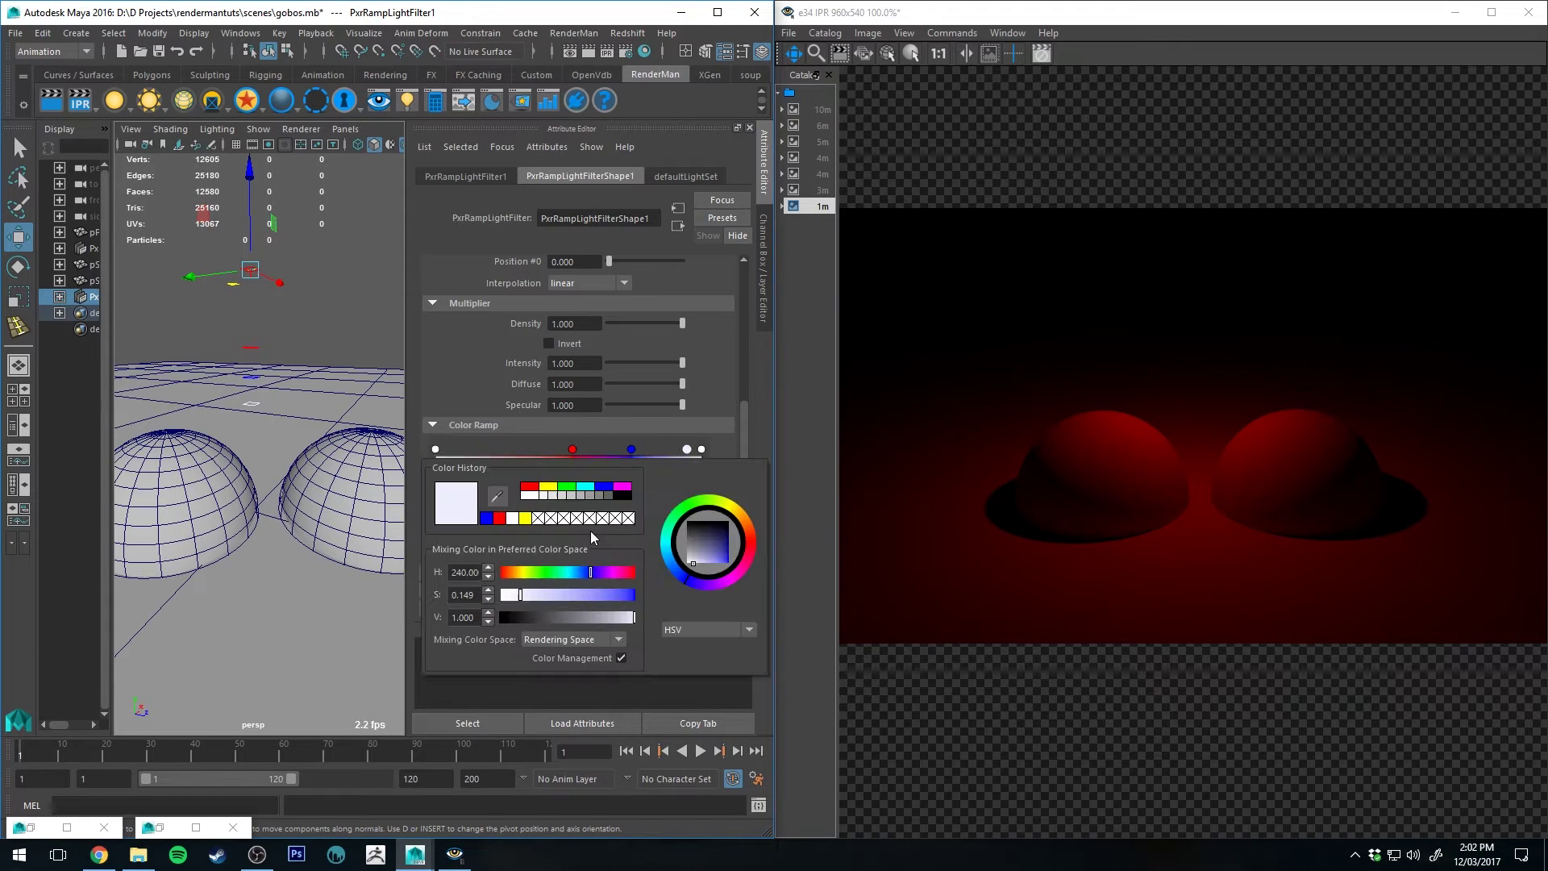
left_click(529, 525)
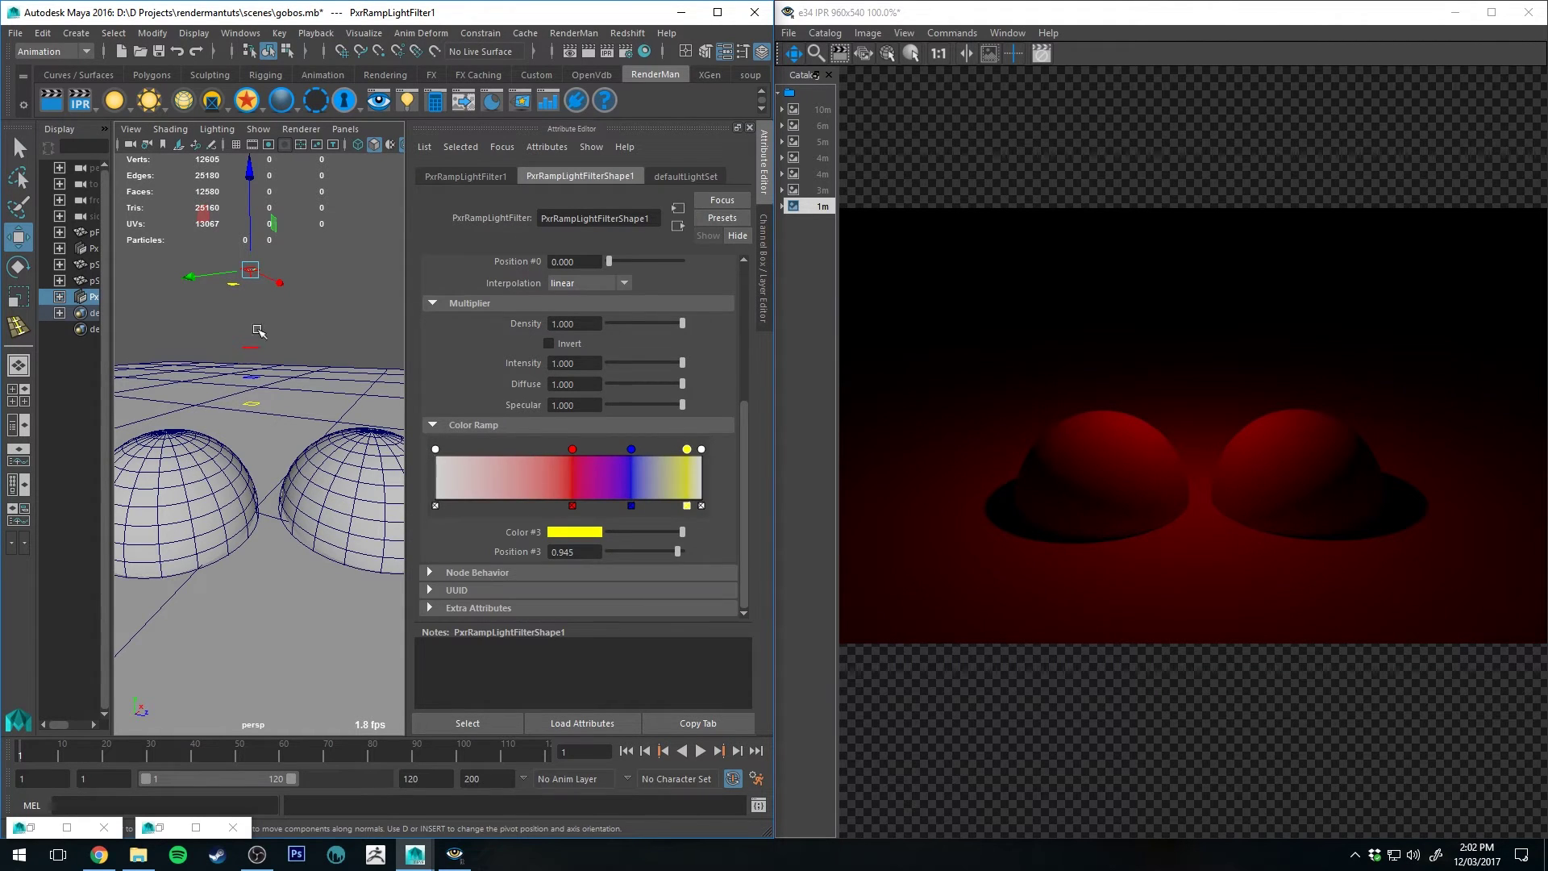
scroll(622, 399, "up", 5)
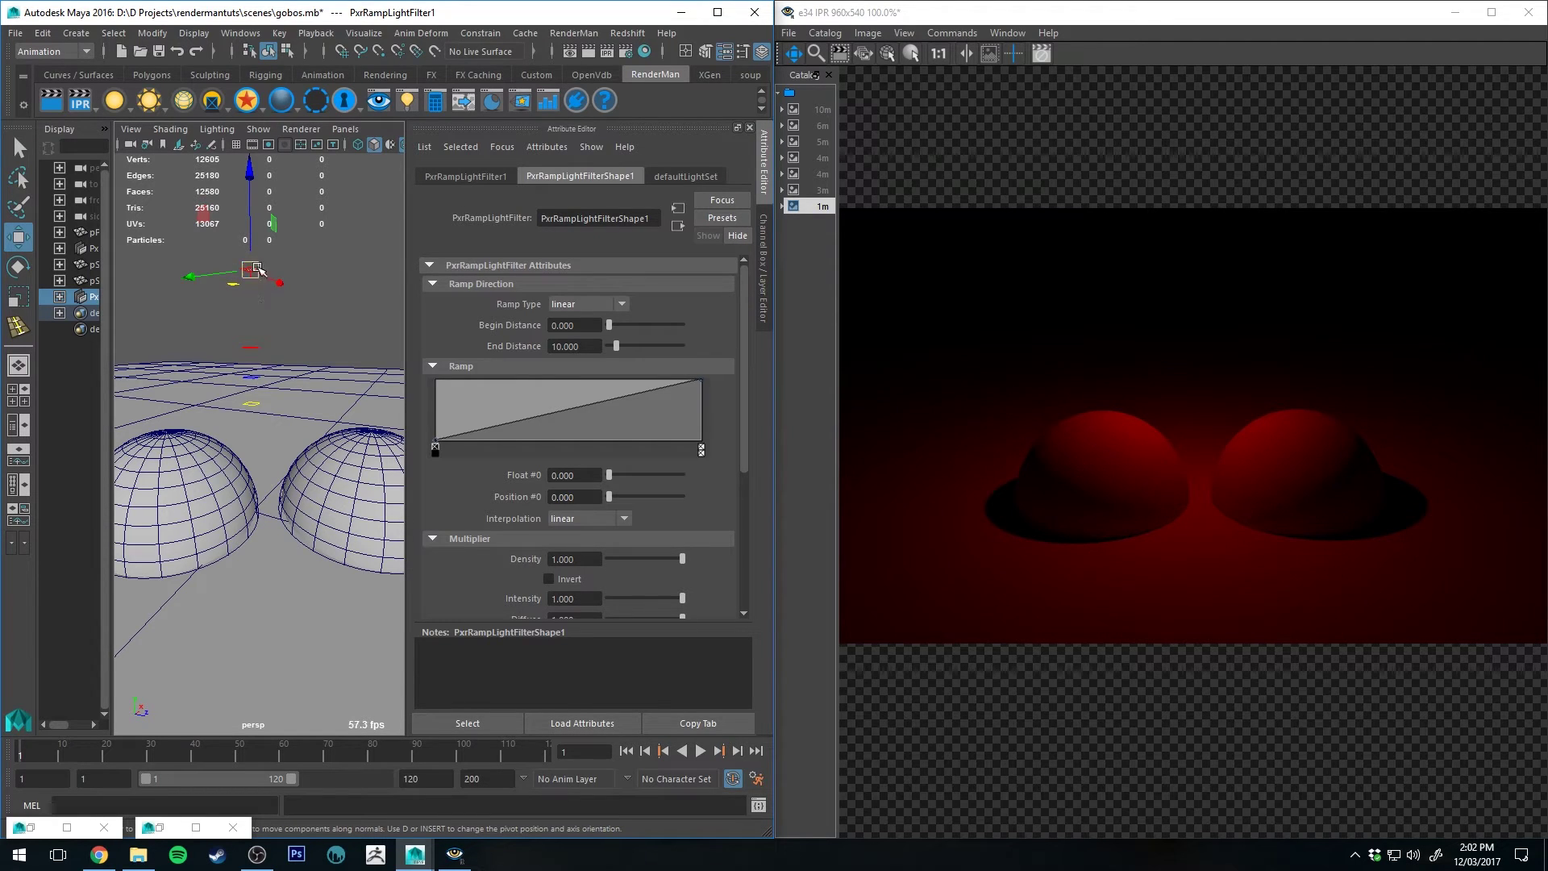
Restart IPR and rotate the light so the colour bands sweep across the domes.
scroll(257, 270, "down", 5)
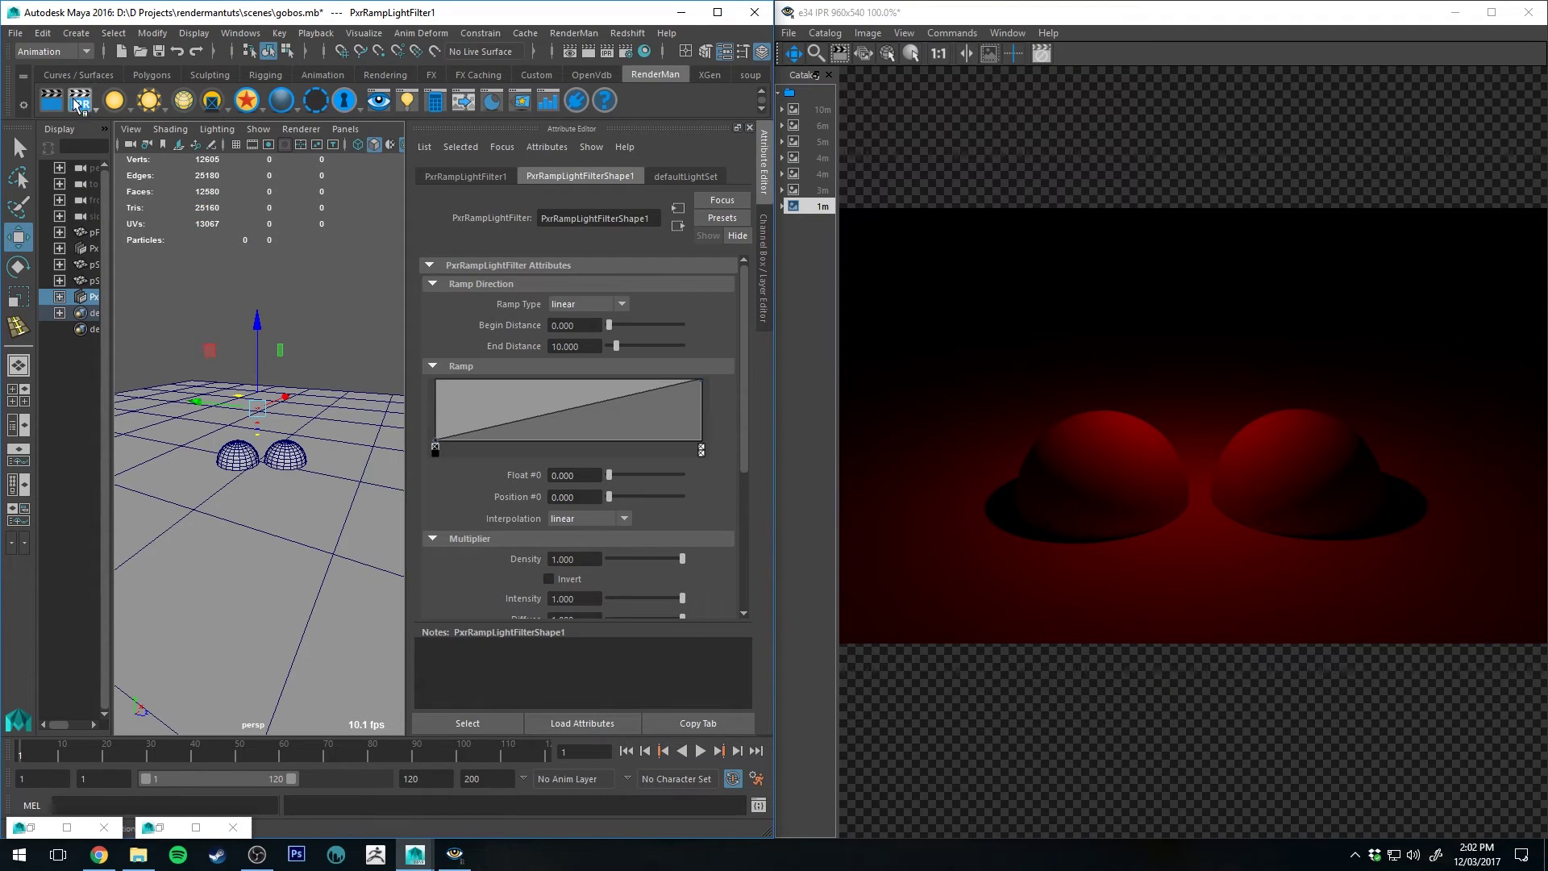
left_click(79, 102)
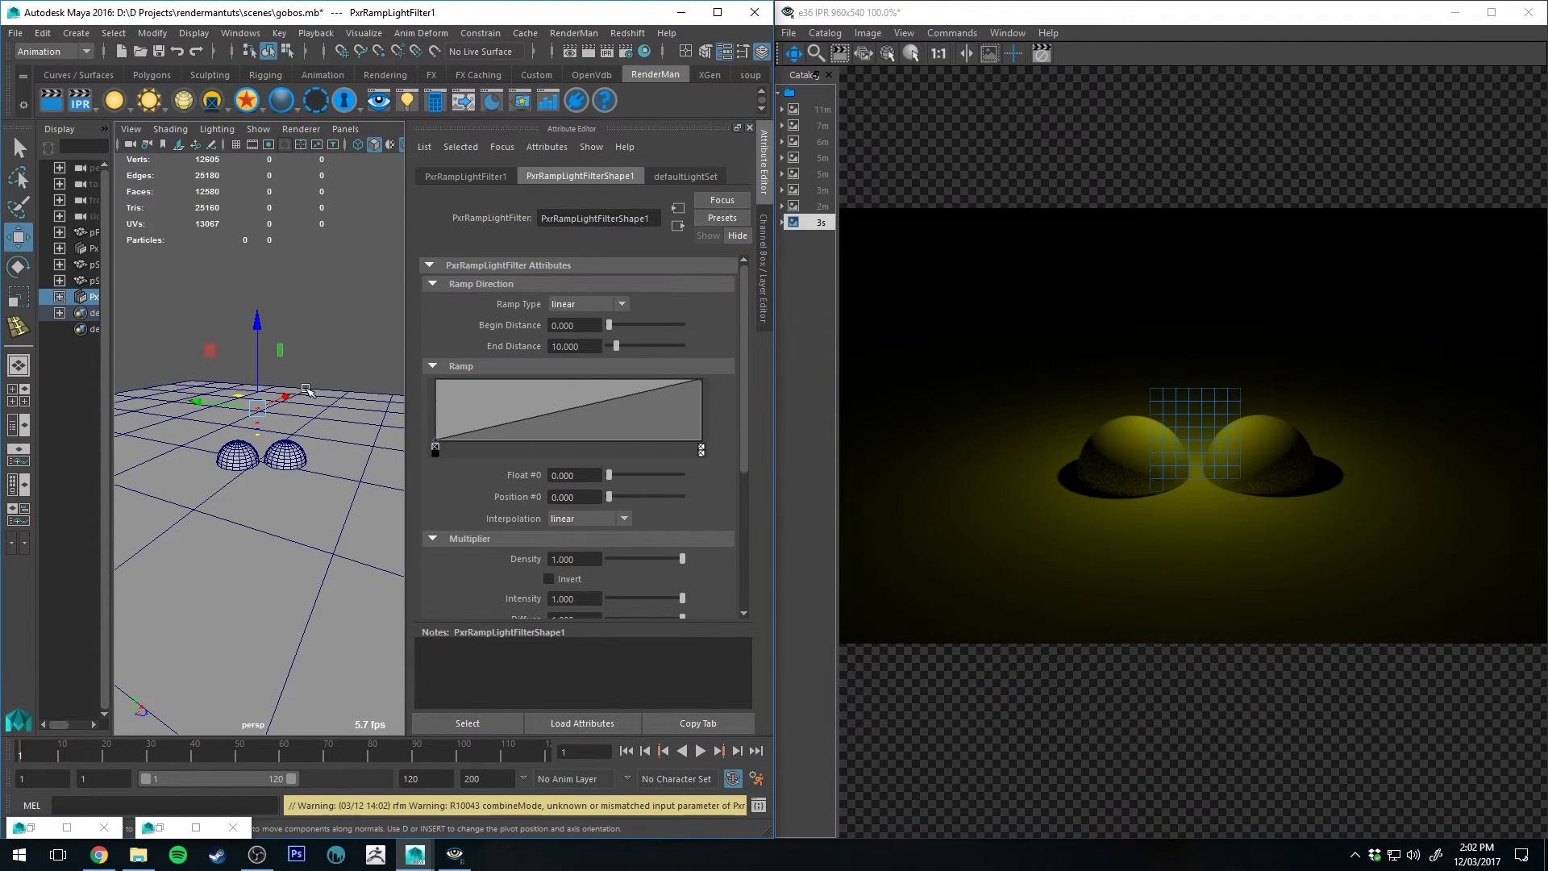
key("e")
left_click_drag(280, 408, 226, 347)
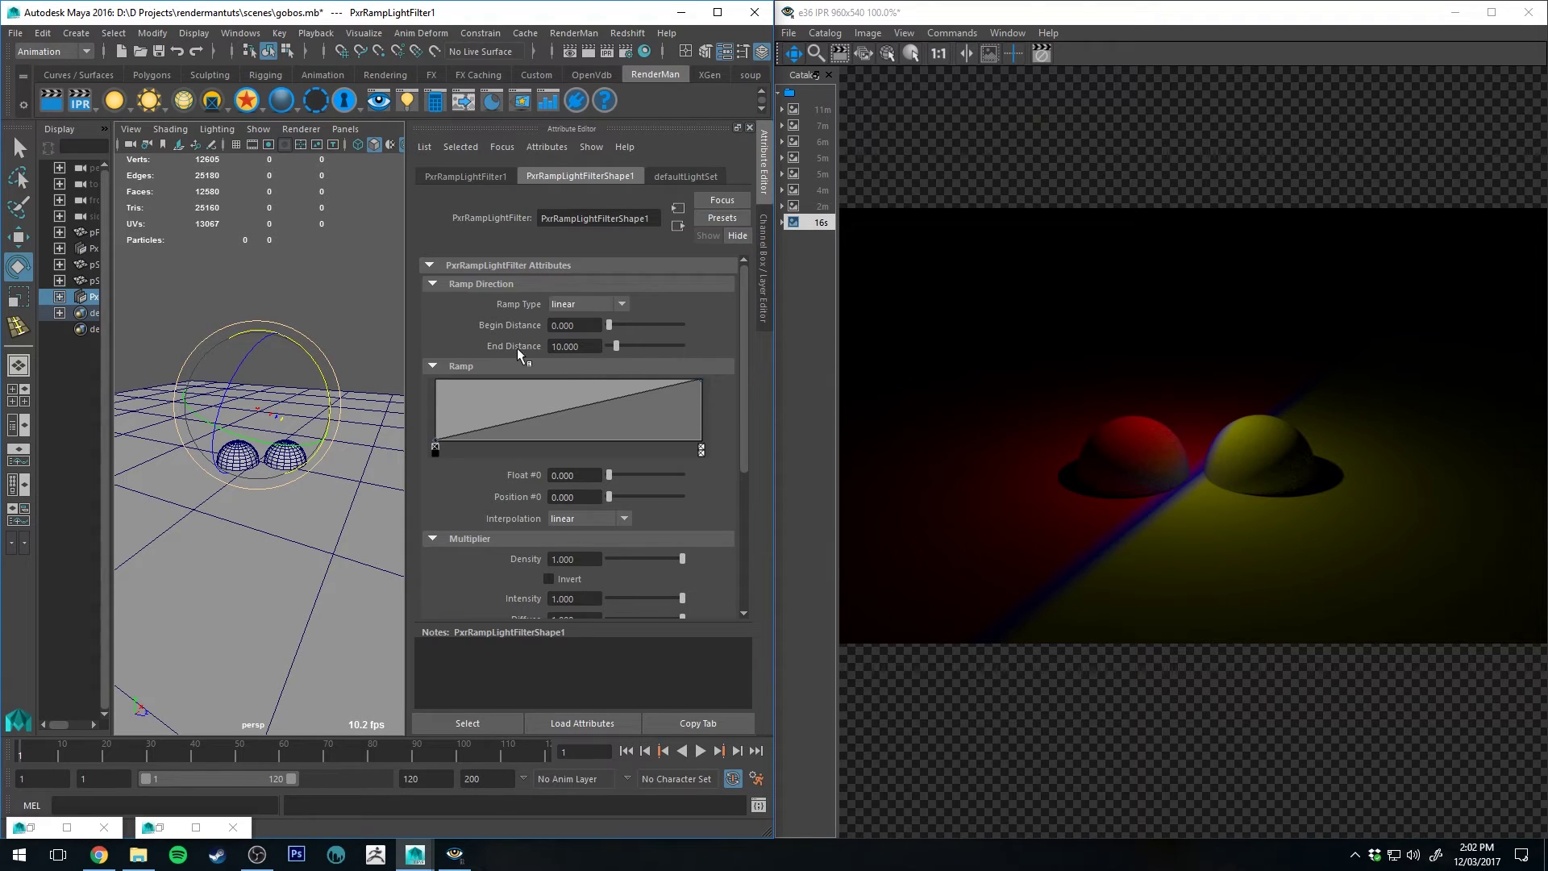
Raise End Distance to 100 and slide the red and blue stops to 0.124 and 0.536.
mouse_move(616, 343)
left_mouse_down()
mouse_move(719, 356)
mouse_move(621, 341)
left_mouse_up()
scroll(584, 381, "down", 5)
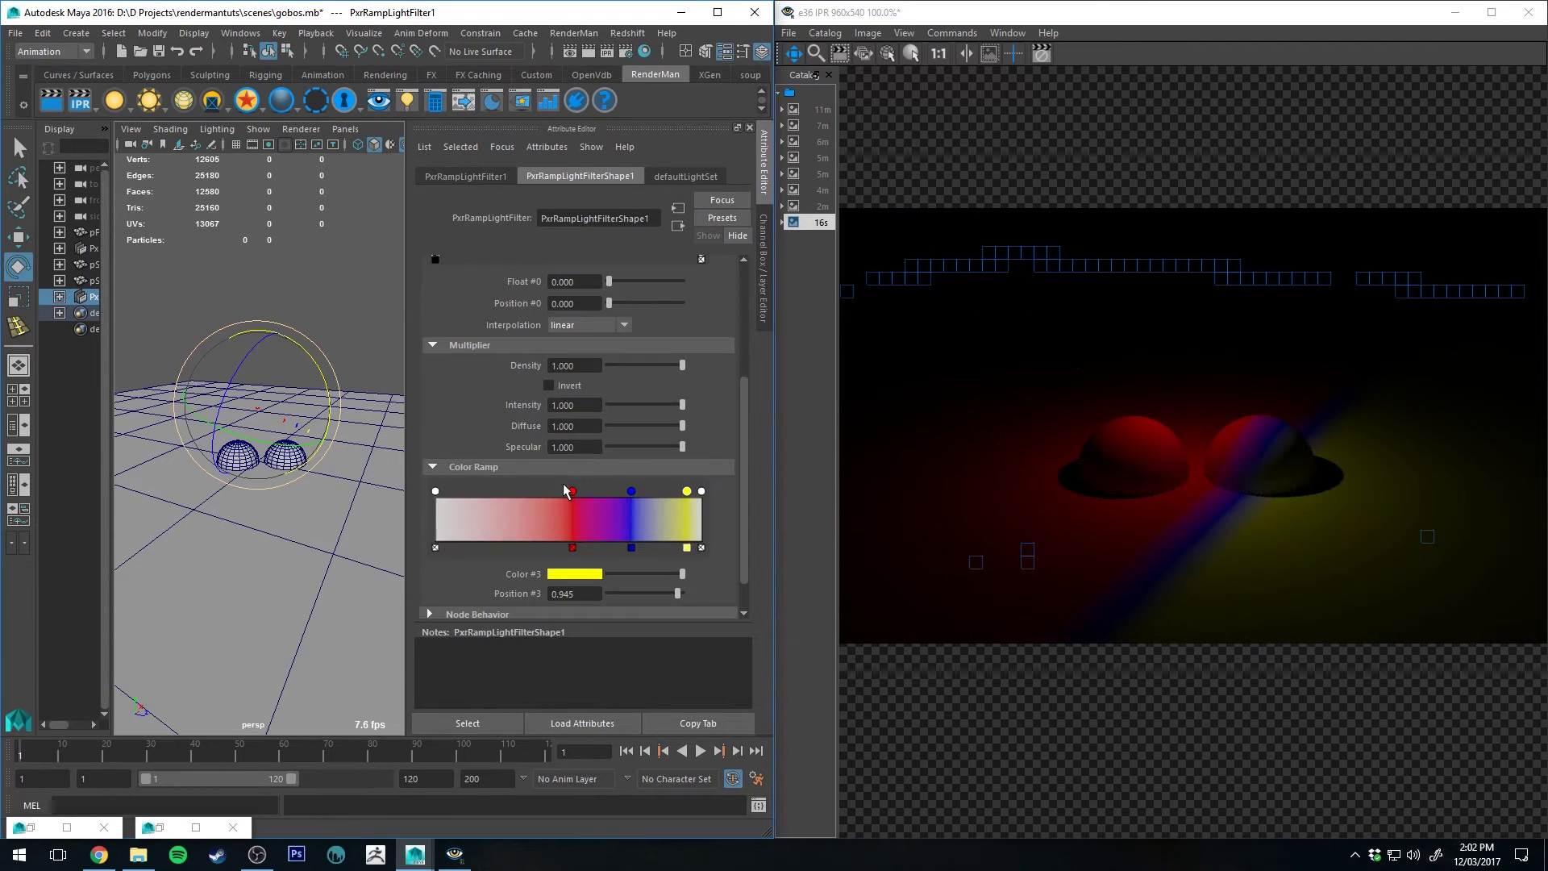
left_click_drag(572, 491, 469, 493)
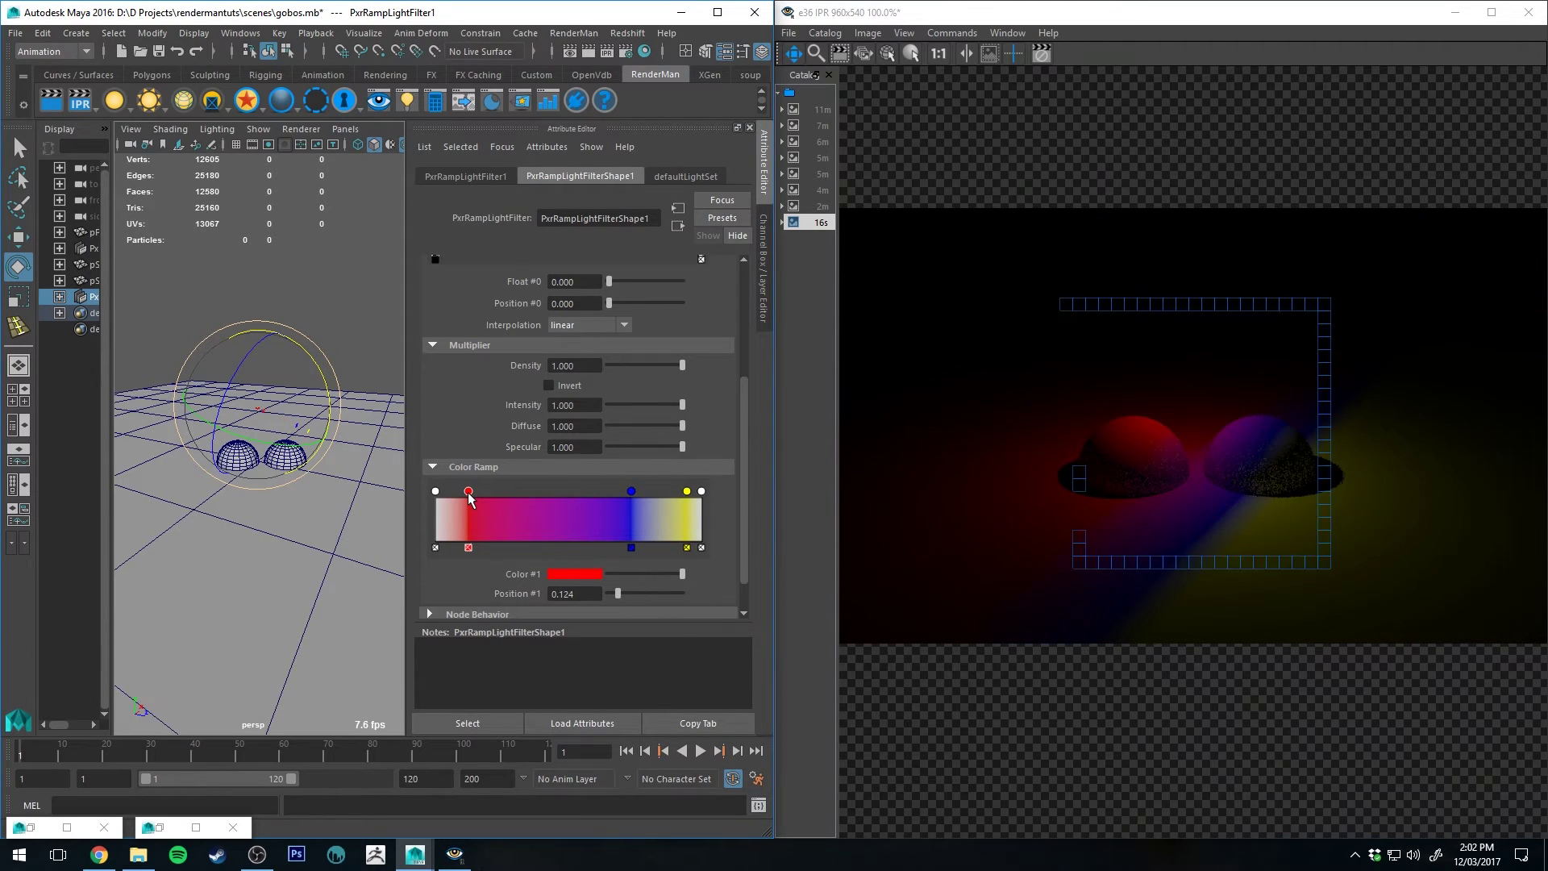
left_click_drag(631, 491, 588, 493)
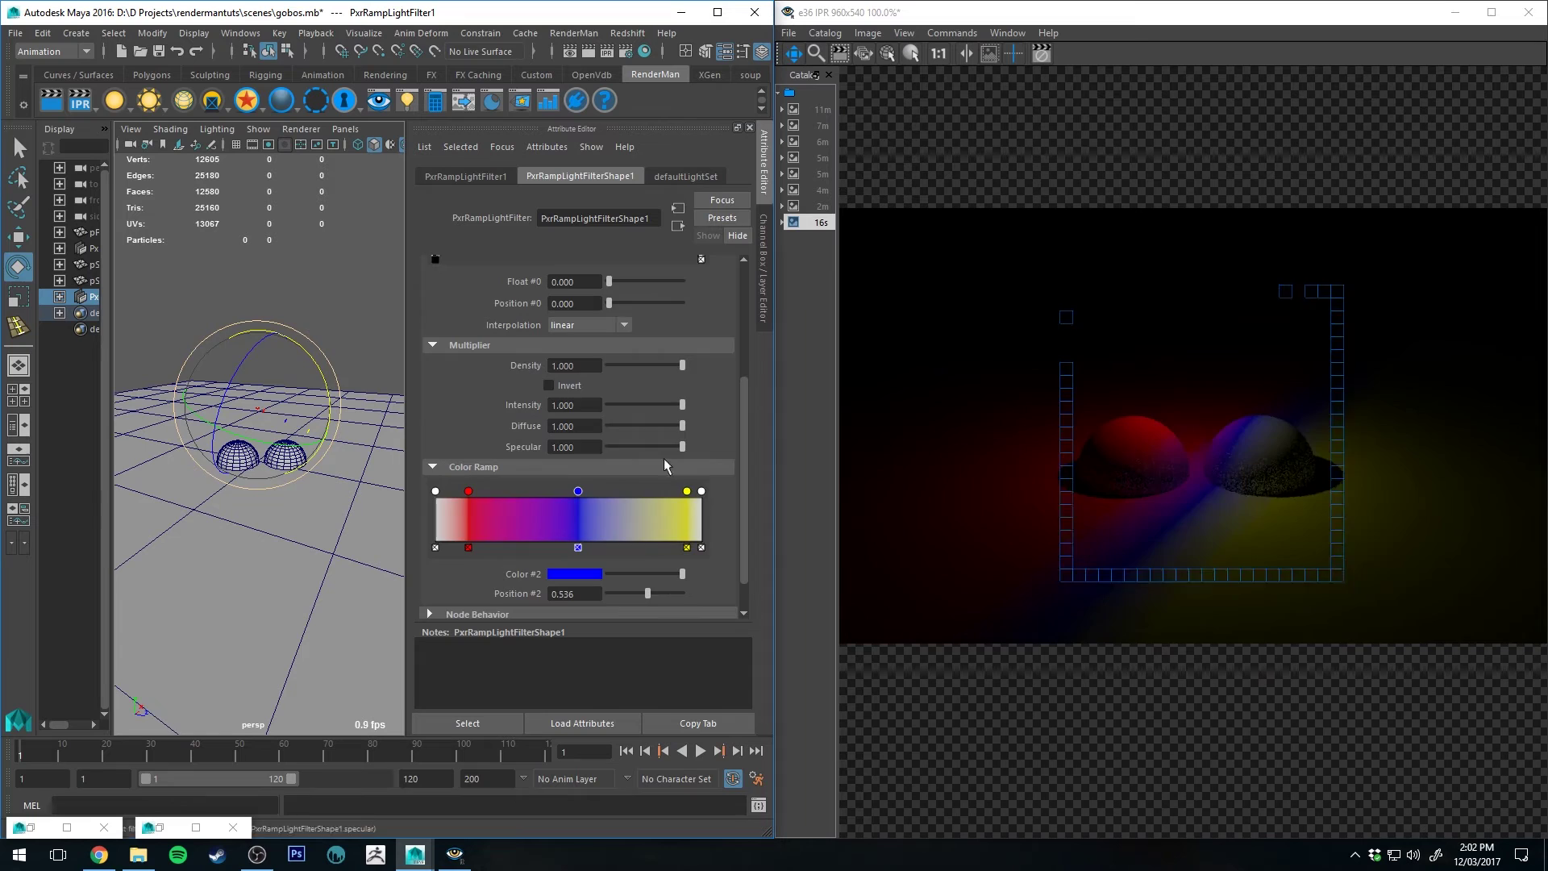
Switch the ramp filter's Ramp Type to spherical.
key("q")
left_click(569, 306)
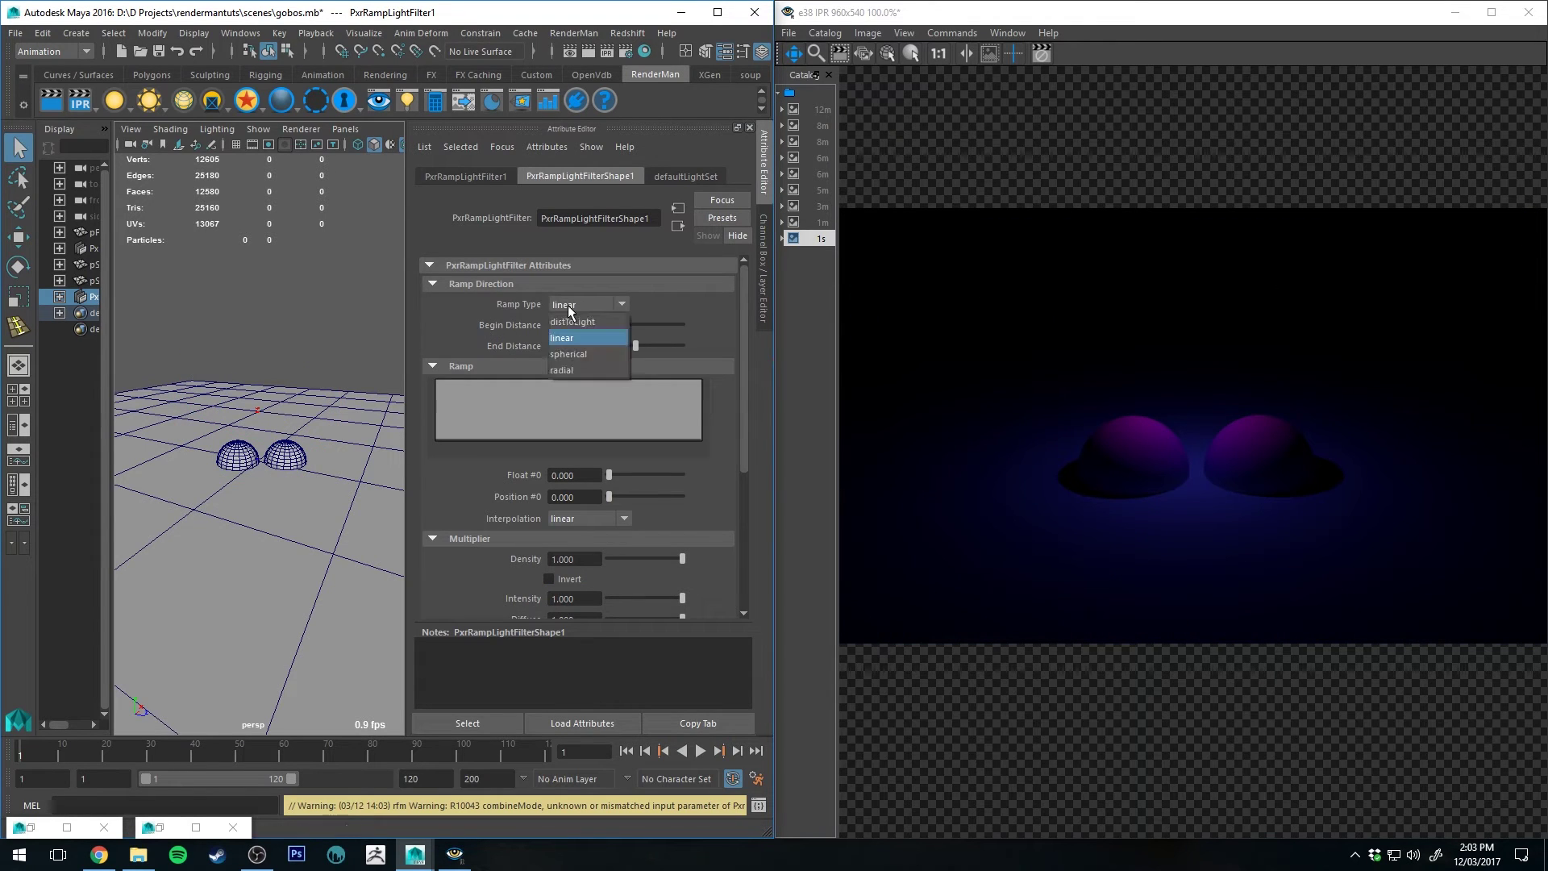
left_click(568, 353)
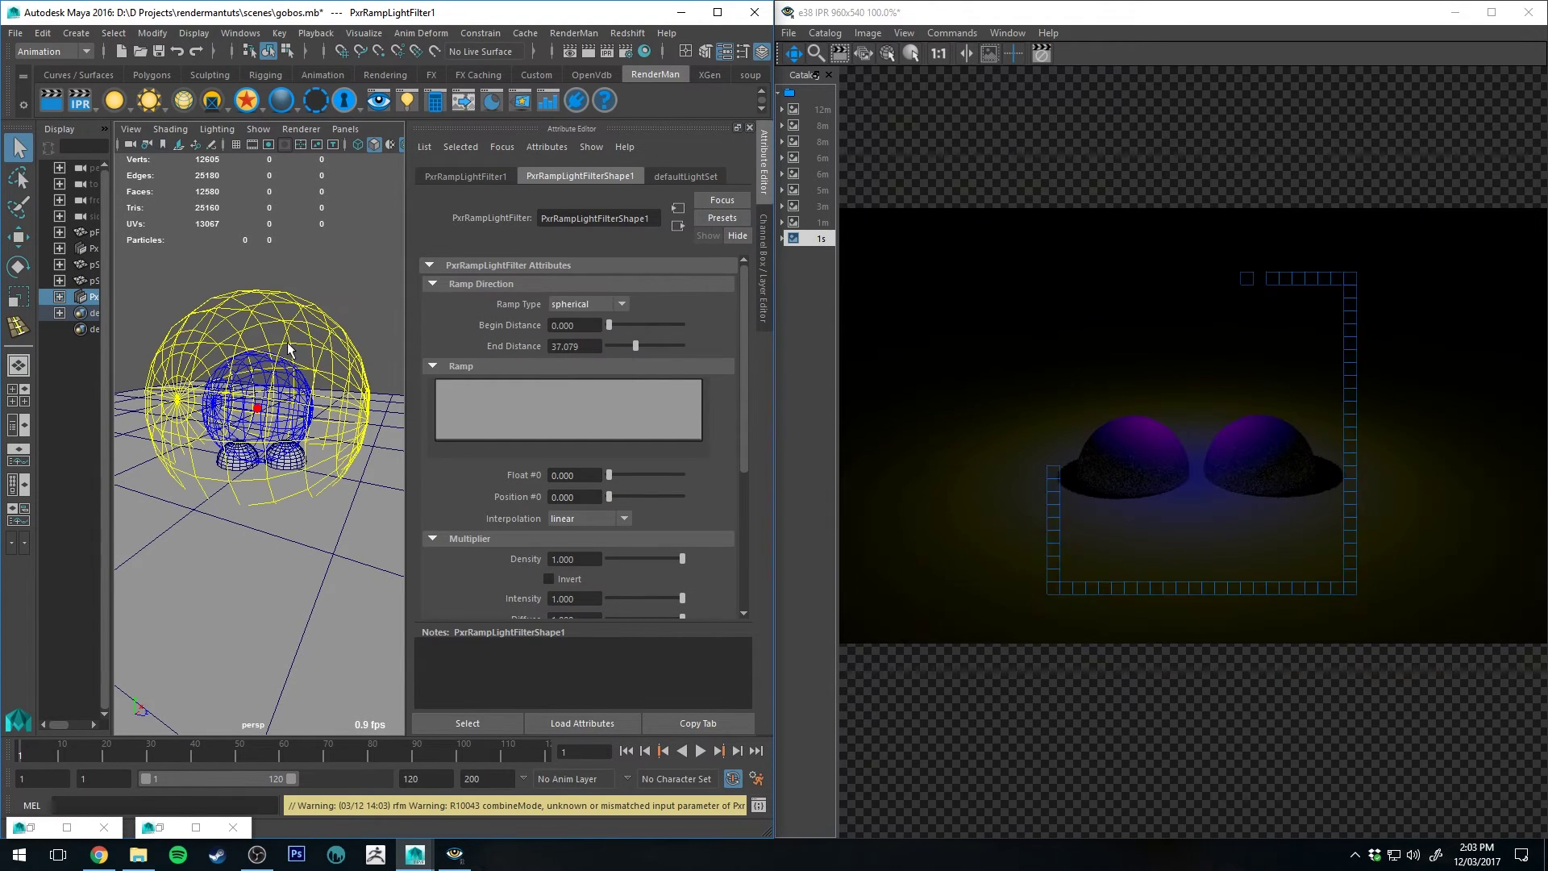
left_click(598, 302)
left_click(689, 296)
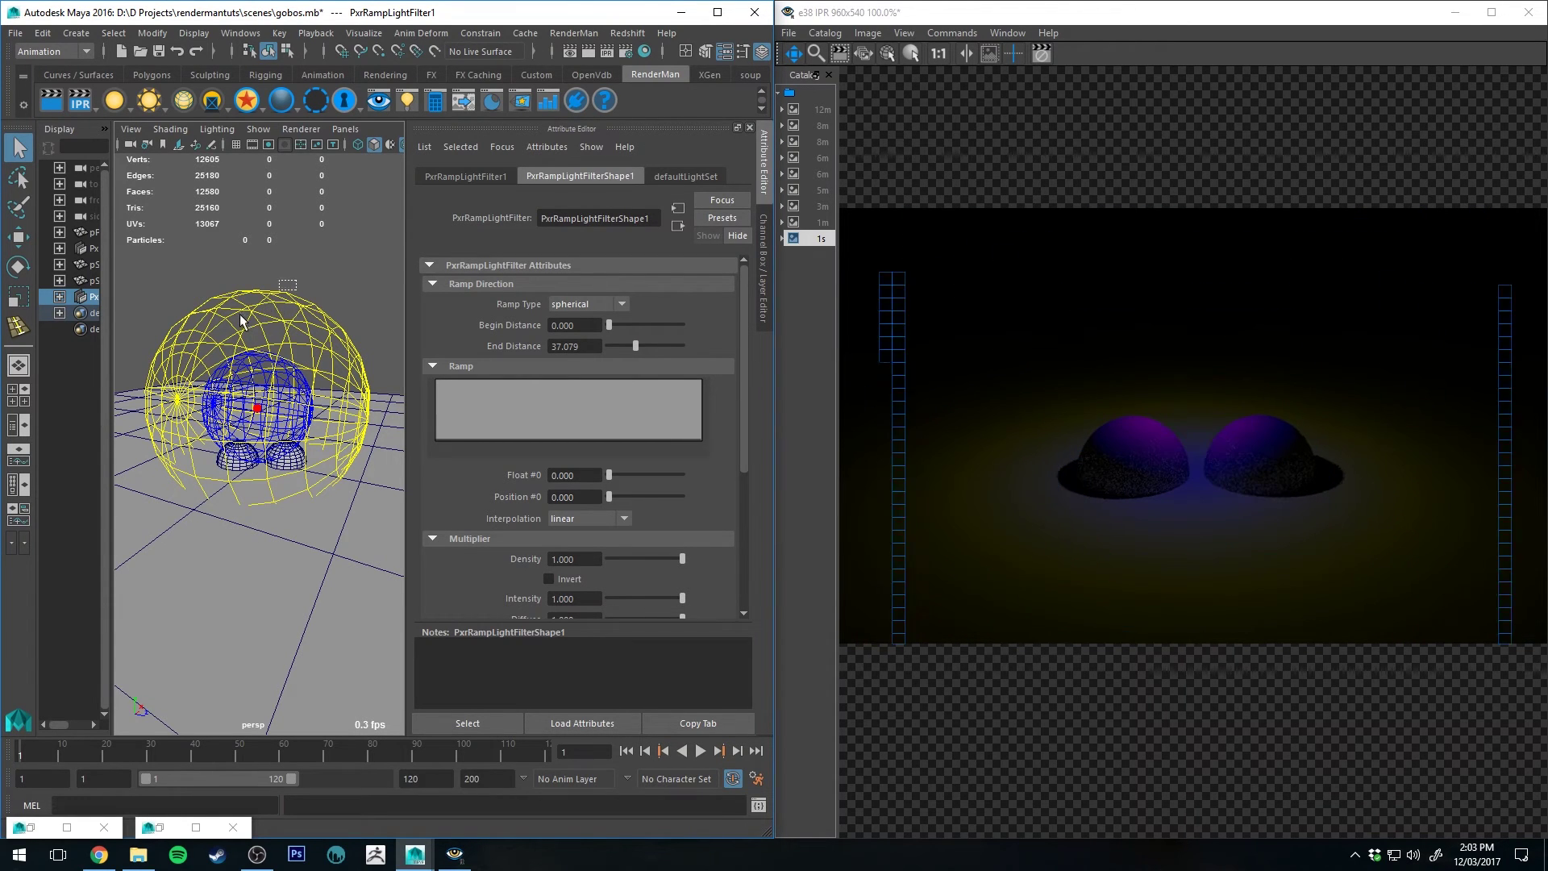
Select the ramp light filter and move it toward the hemispheres.
left_click_drag(296, 280, 234, 357)
key("w")
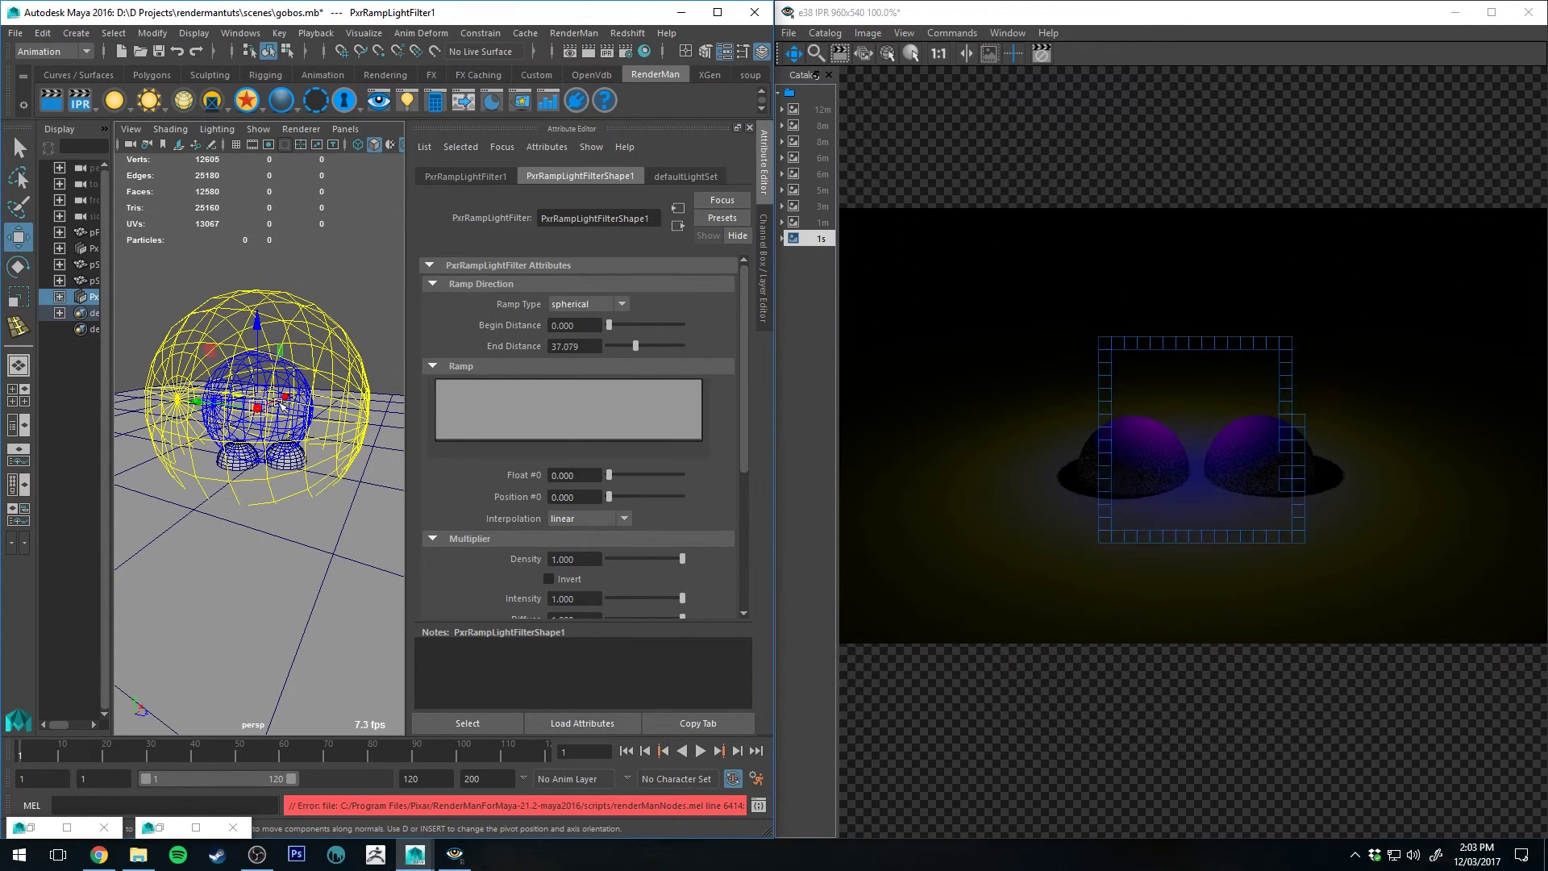
left_click_drag(260, 412, 323, 417)
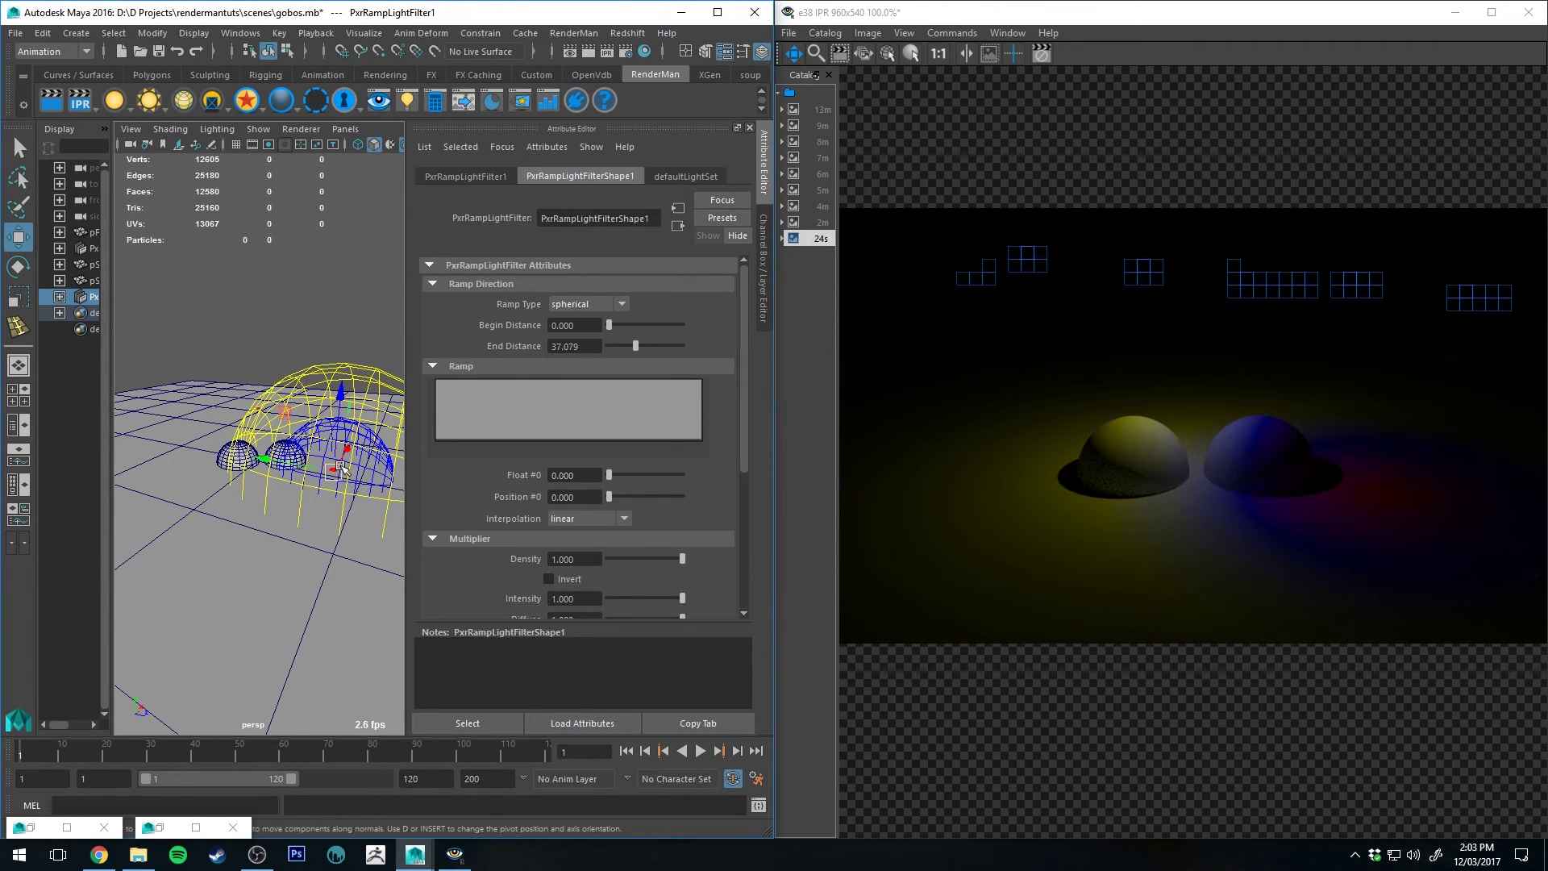
left_click_drag(342, 468, 230, 467)
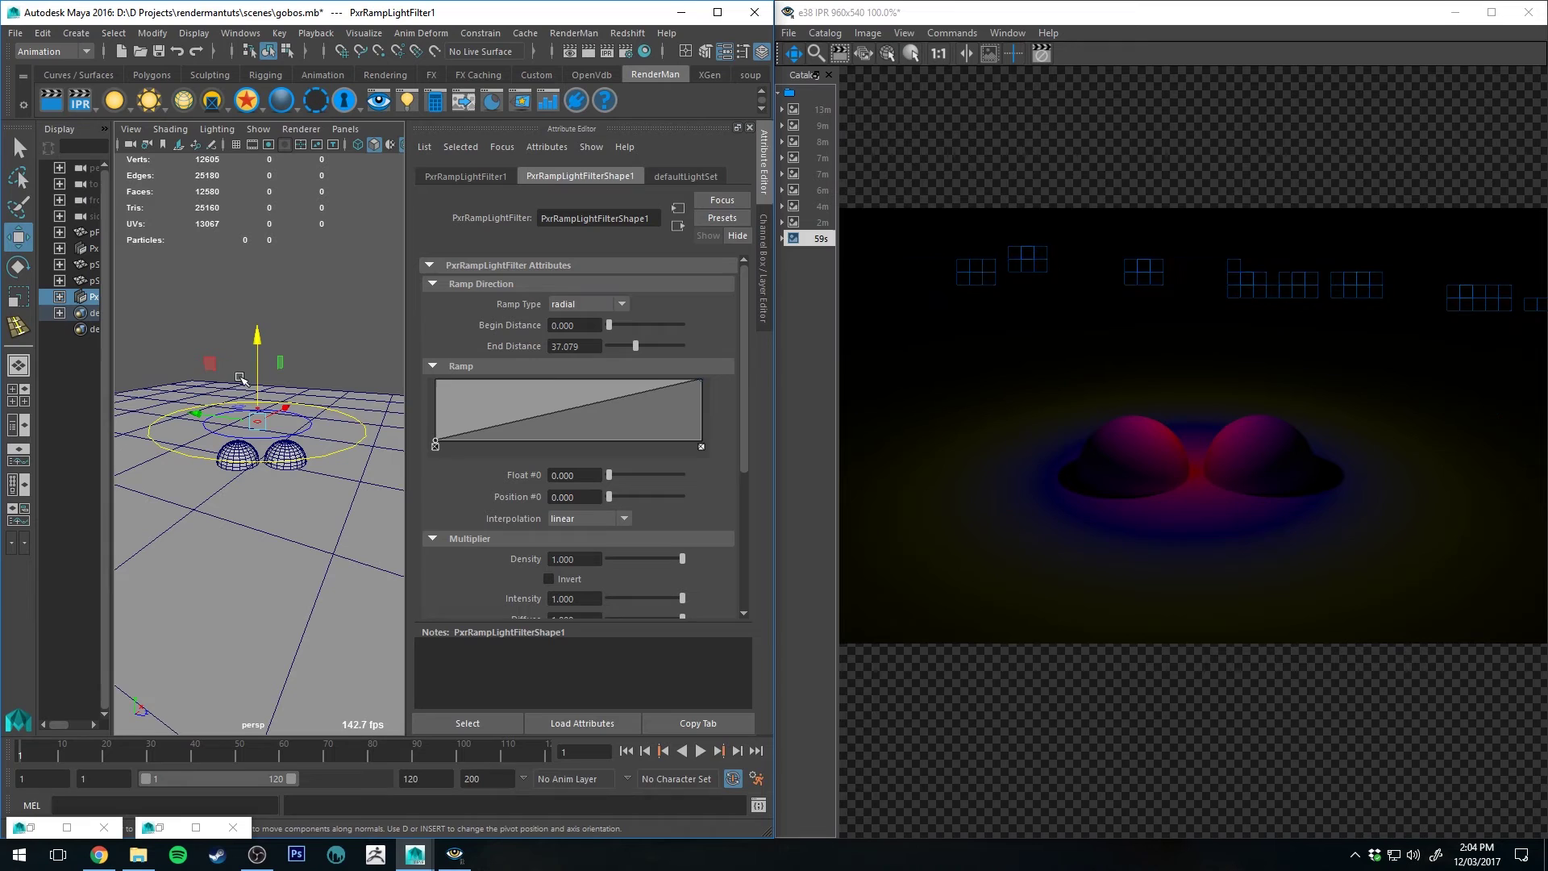
Set the ramp light filter's Ramp Type to radial and raise it above the hemispheres.
left_click(573, 303)
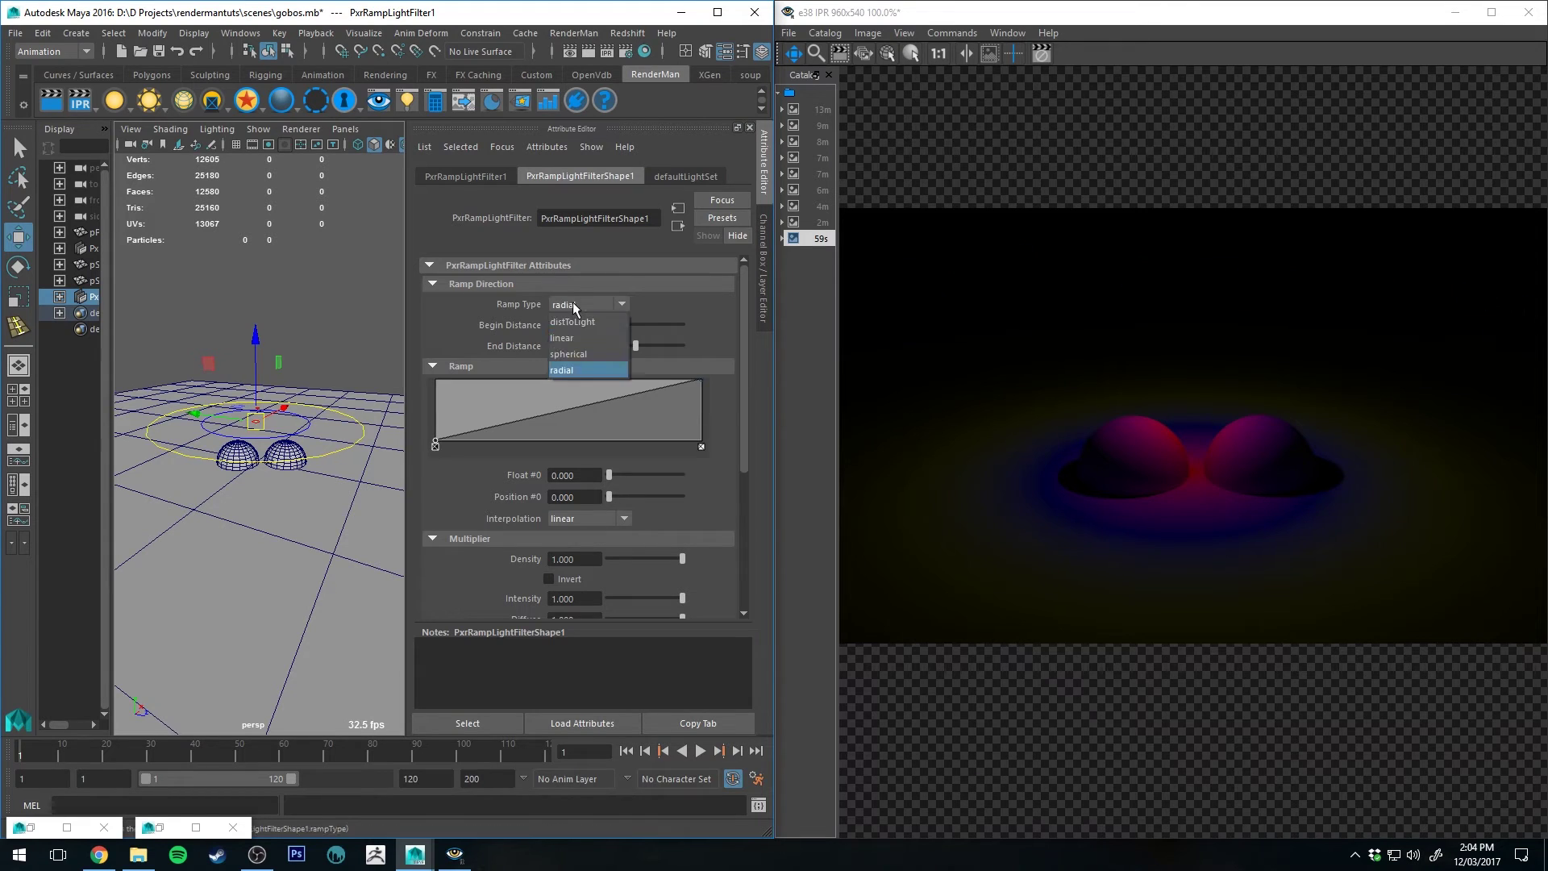
left_click(659, 326)
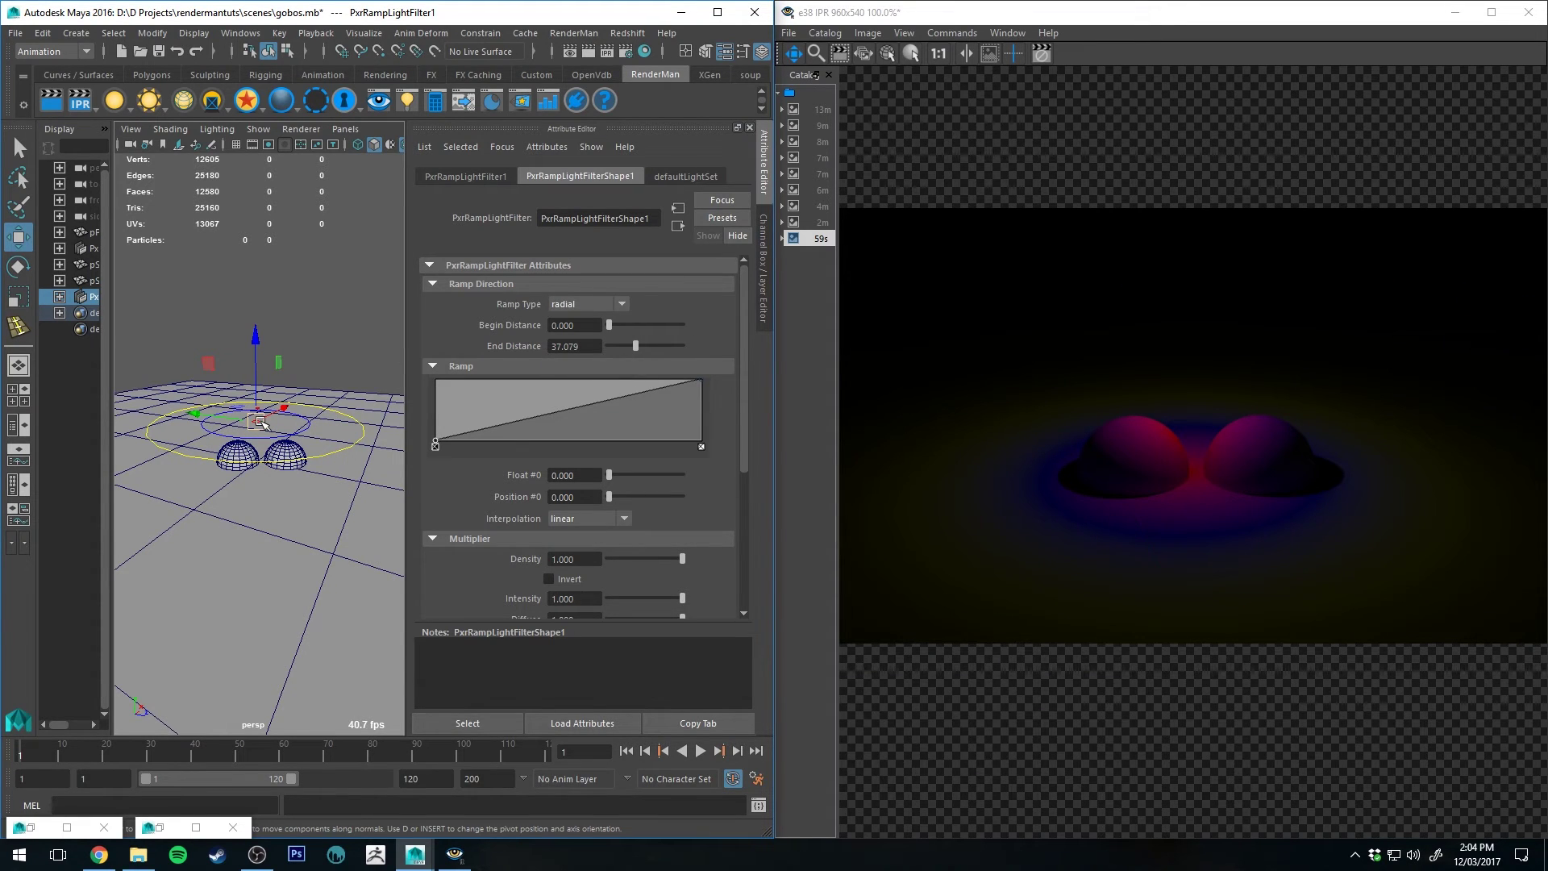
left_click_drag(262, 423, 263, 383)
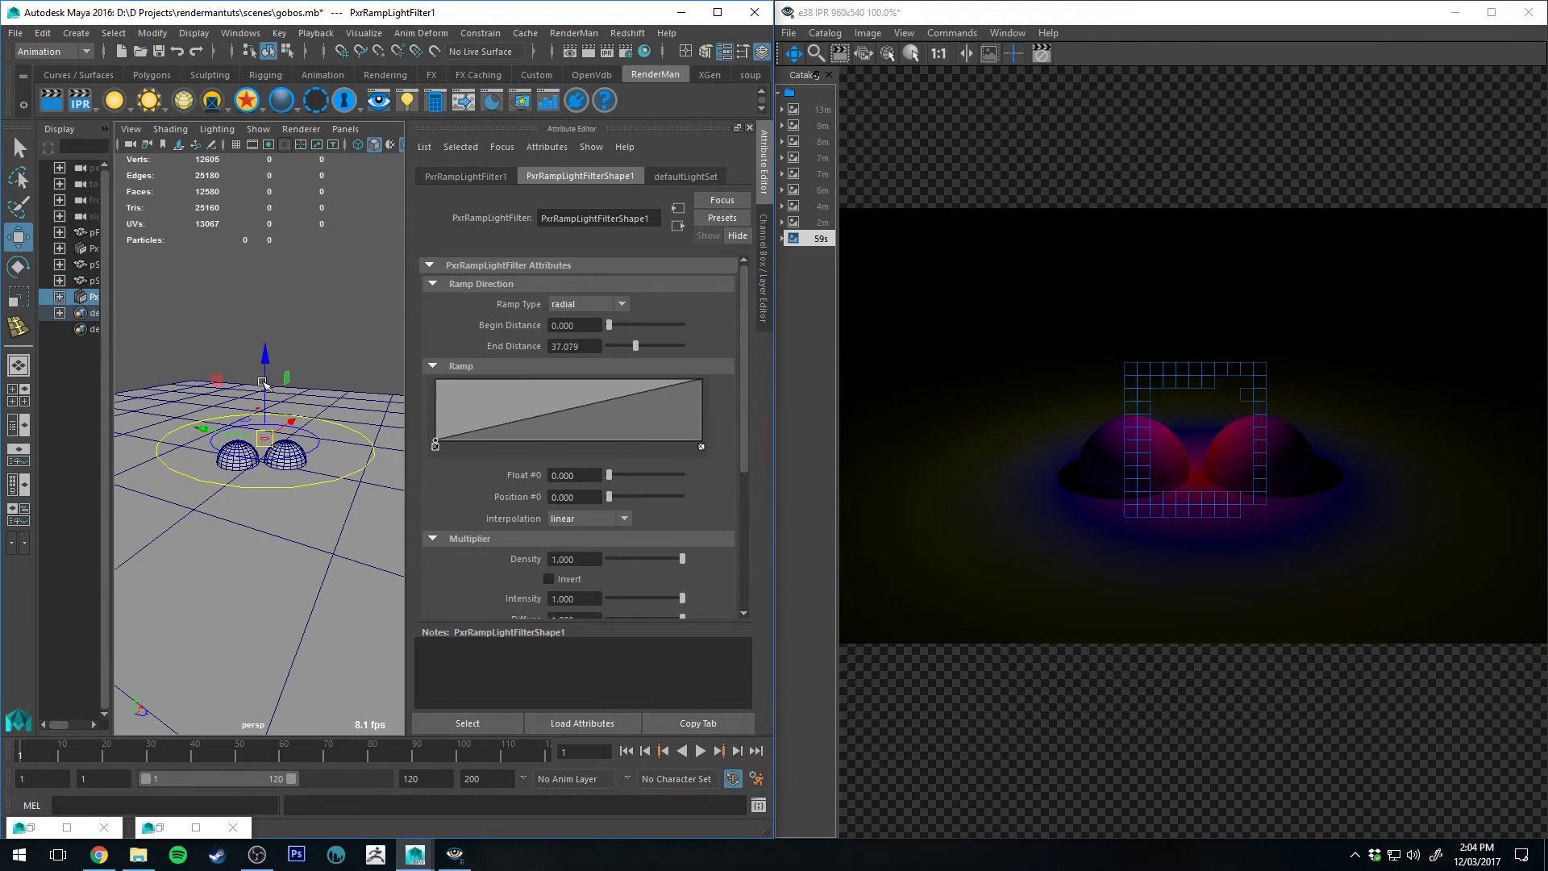
left_click_drag(264, 367, 266, 329)
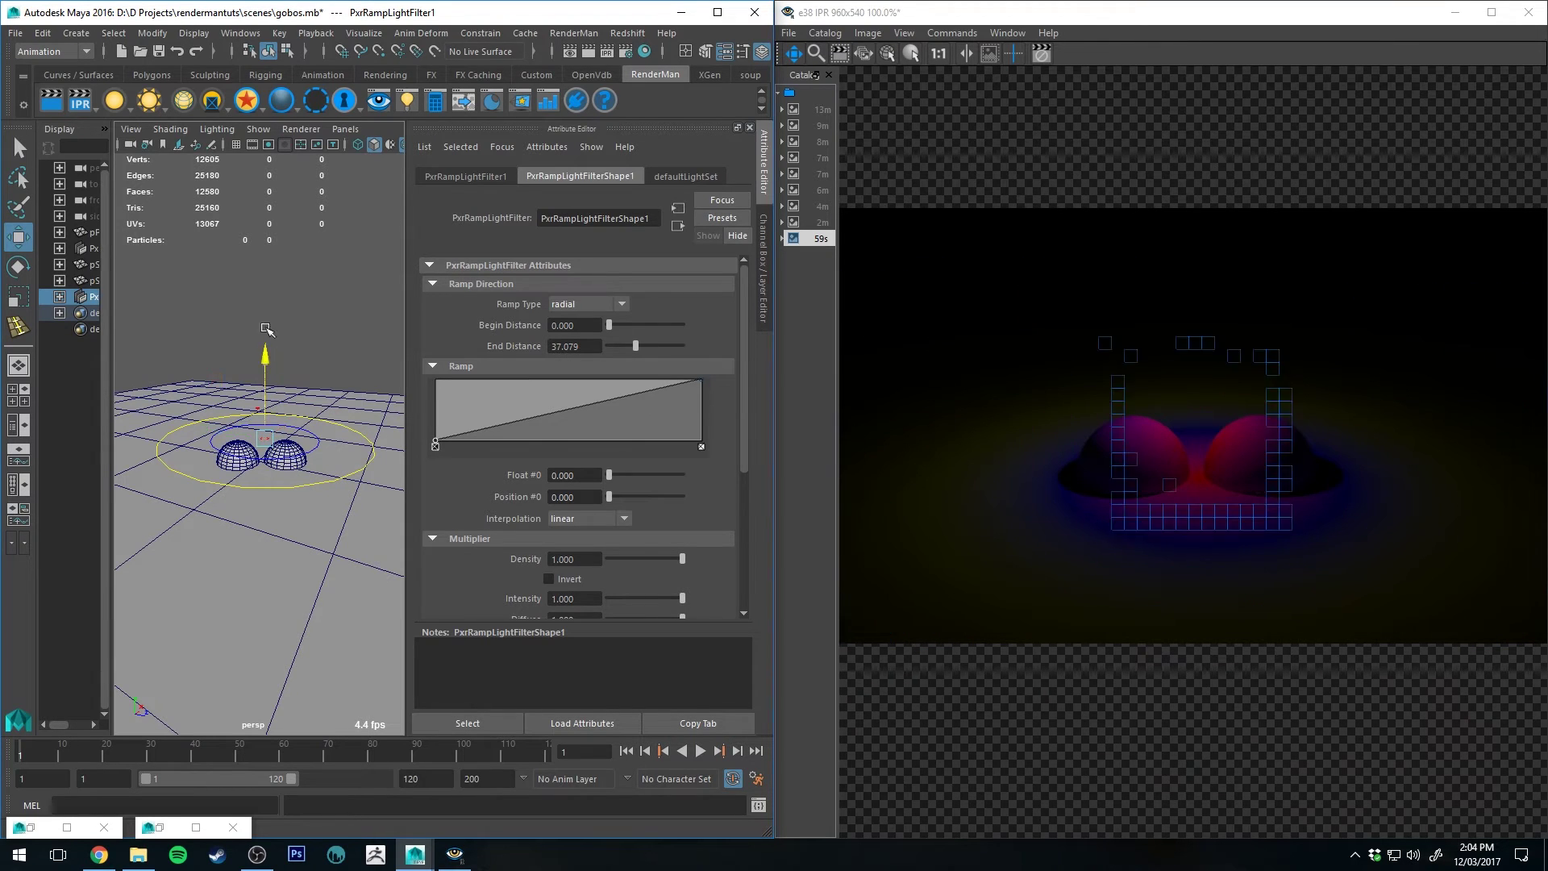
Tilt the ramp light filter with the rotate tool and show its channel values.
key("e")
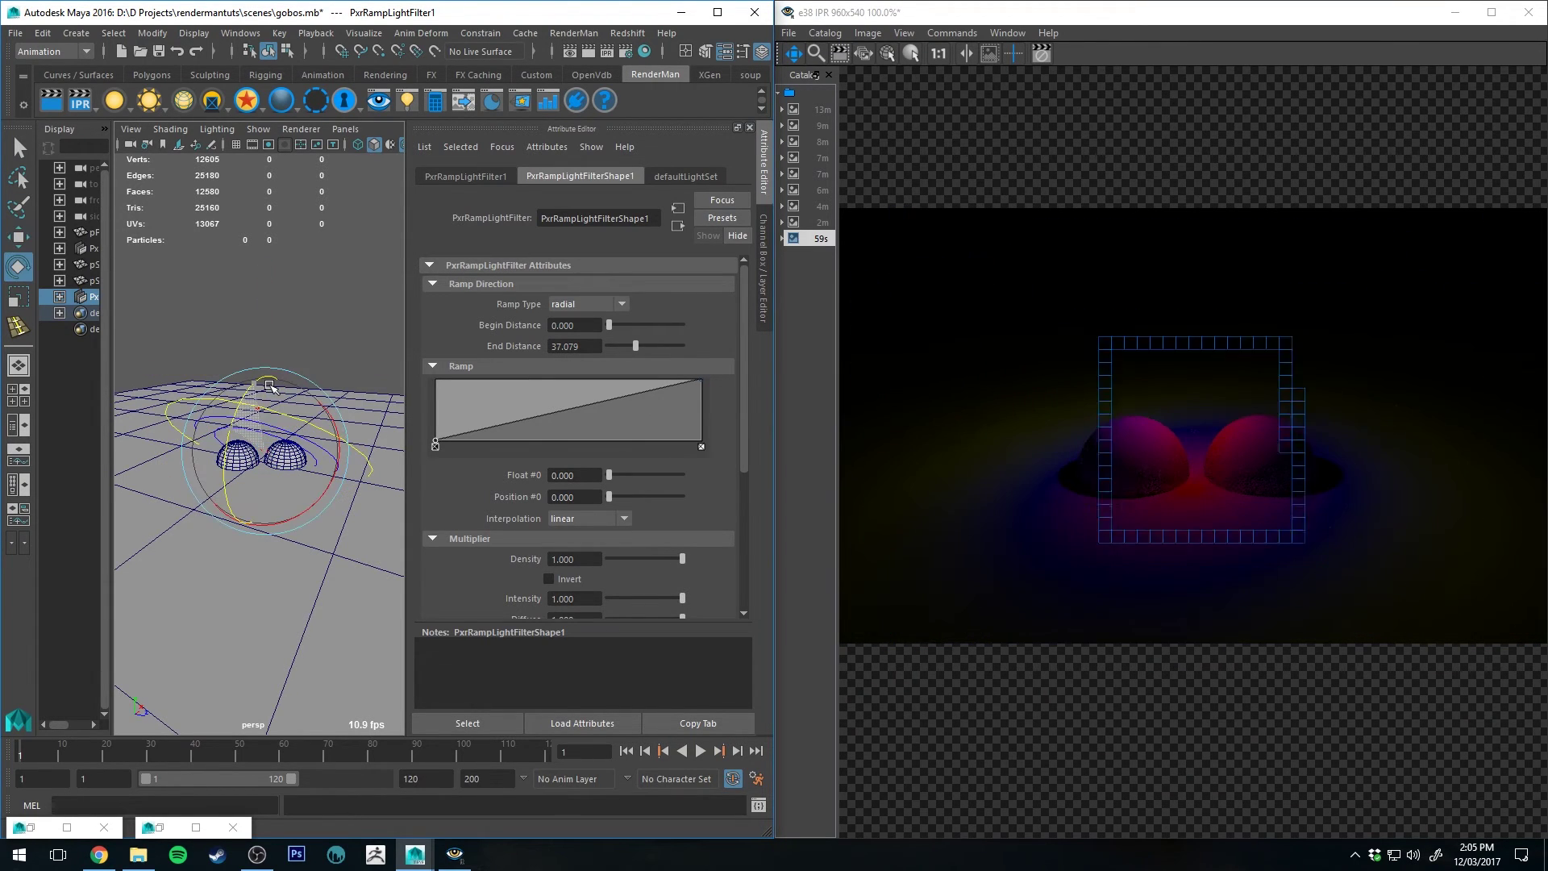
left_click_drag(271, 388, 243, 417)
key("ctrl+a")
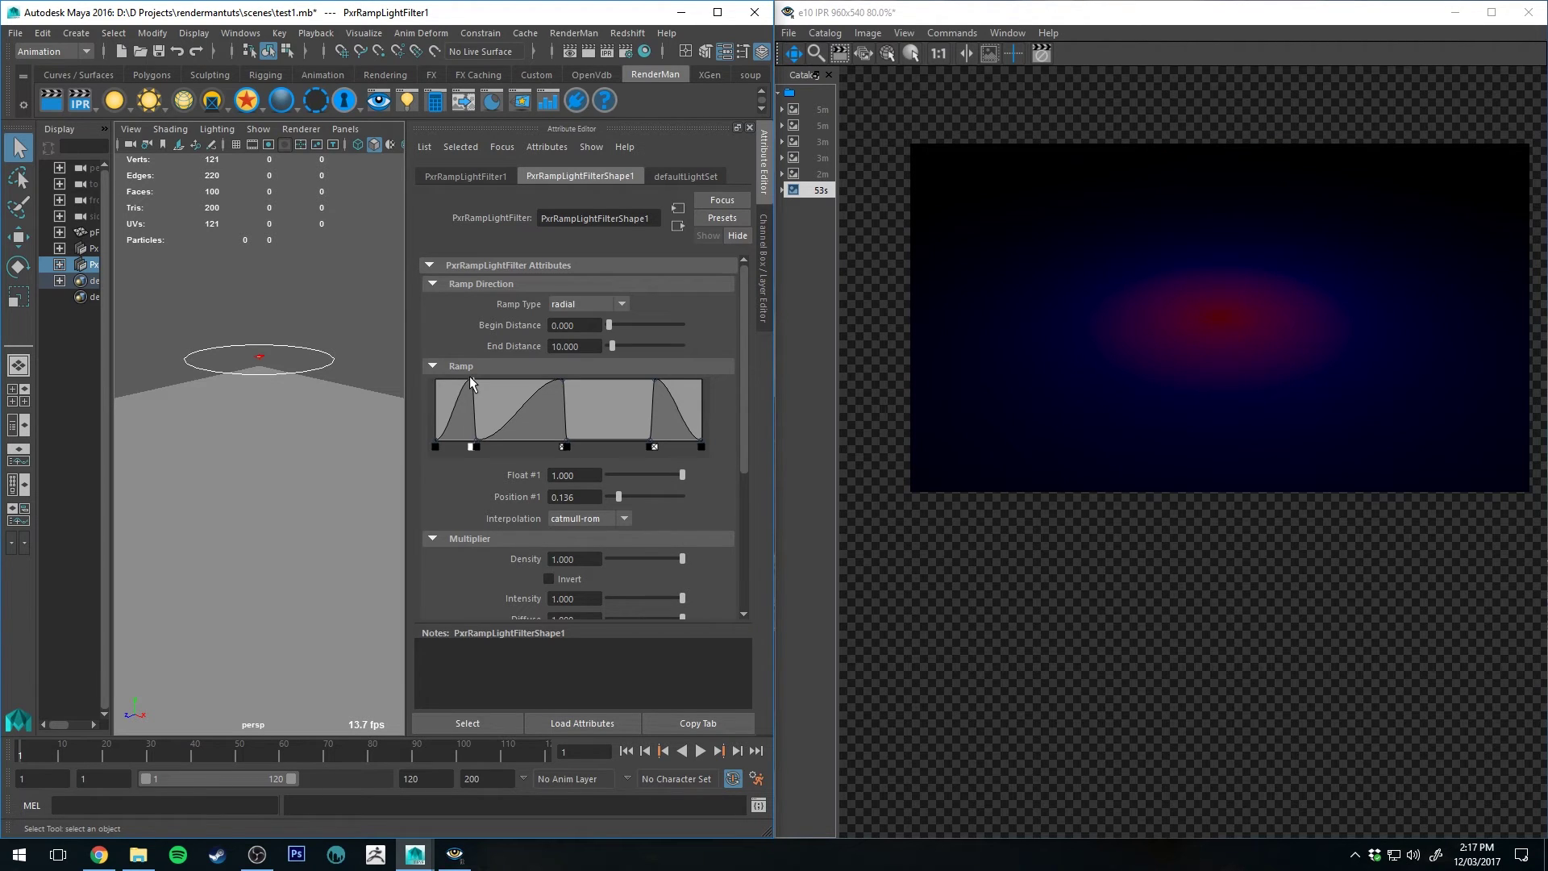
Add a new entry to the PxrRampLightFilter Ramp graph's falloff curve.
scroll(472, 376, "down", 5)
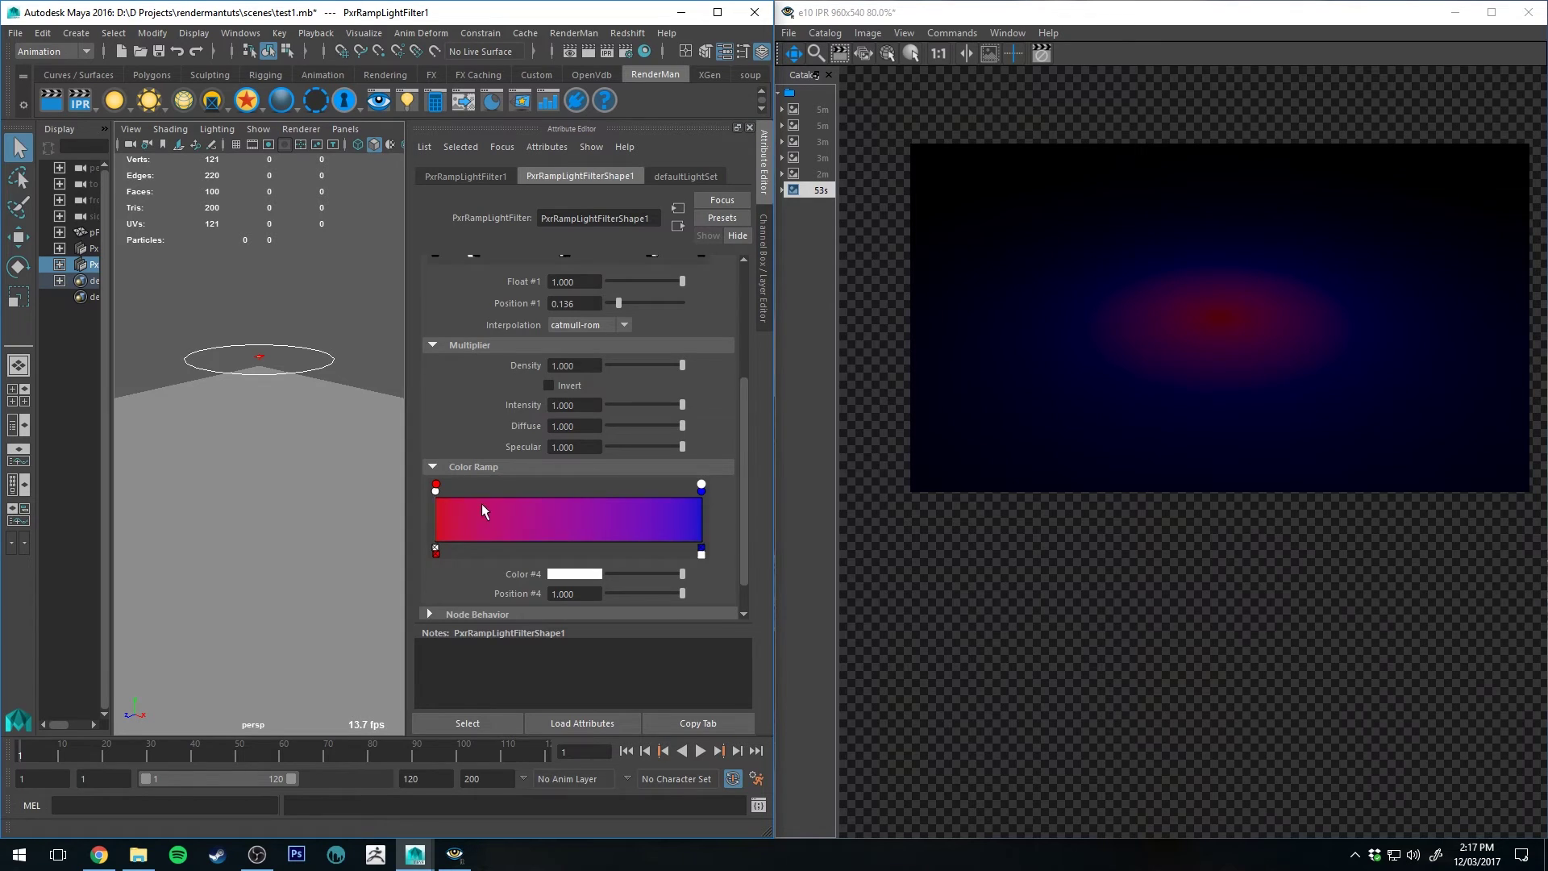
scroll(452, 375, "up", 4)
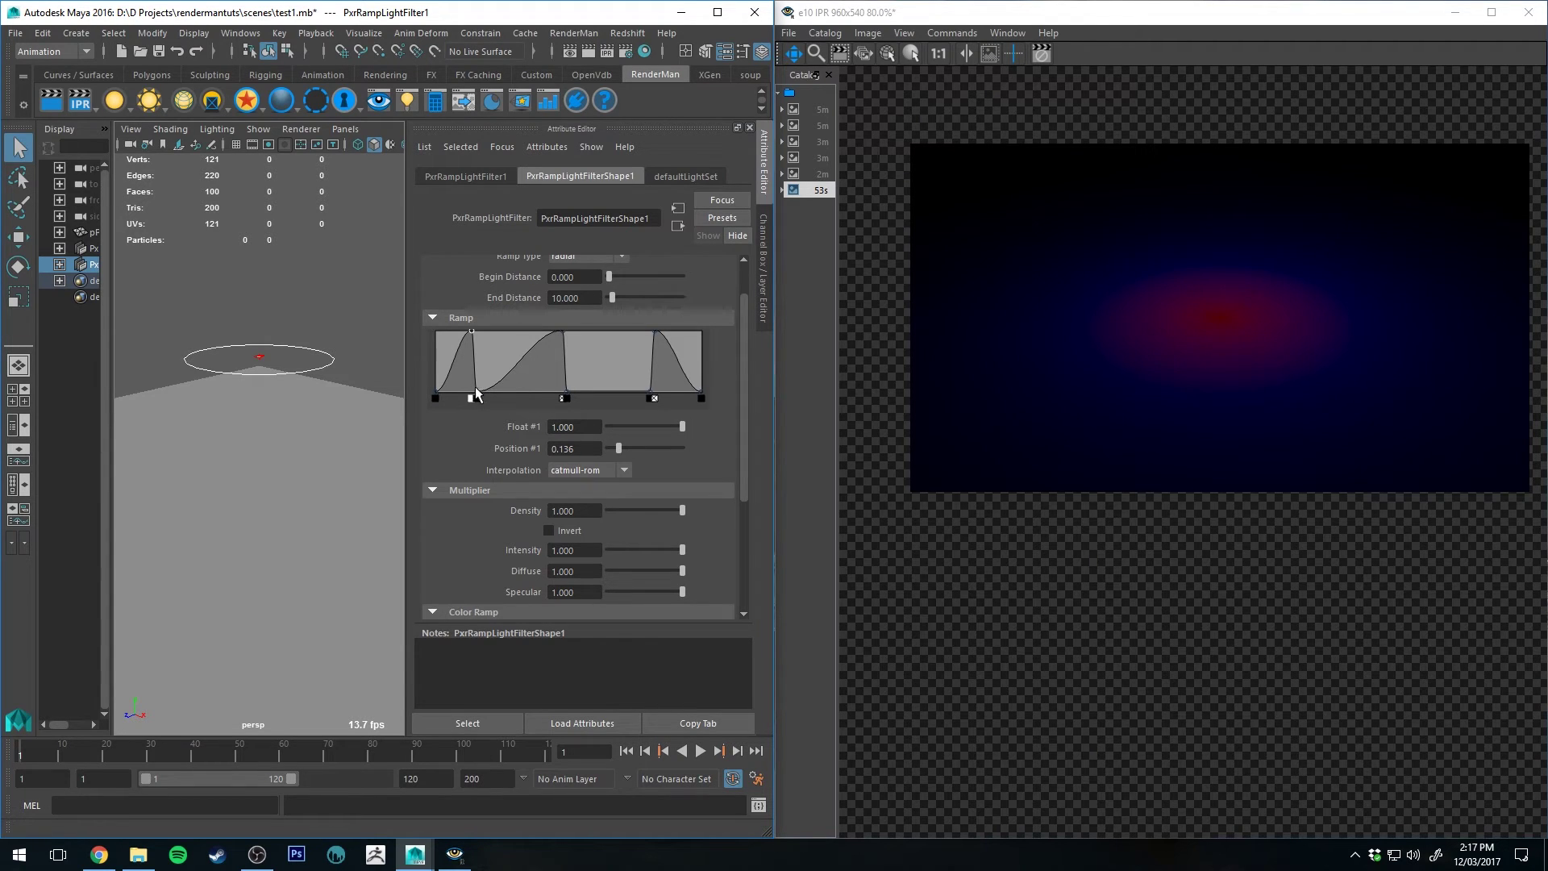
left_click(476, 397)
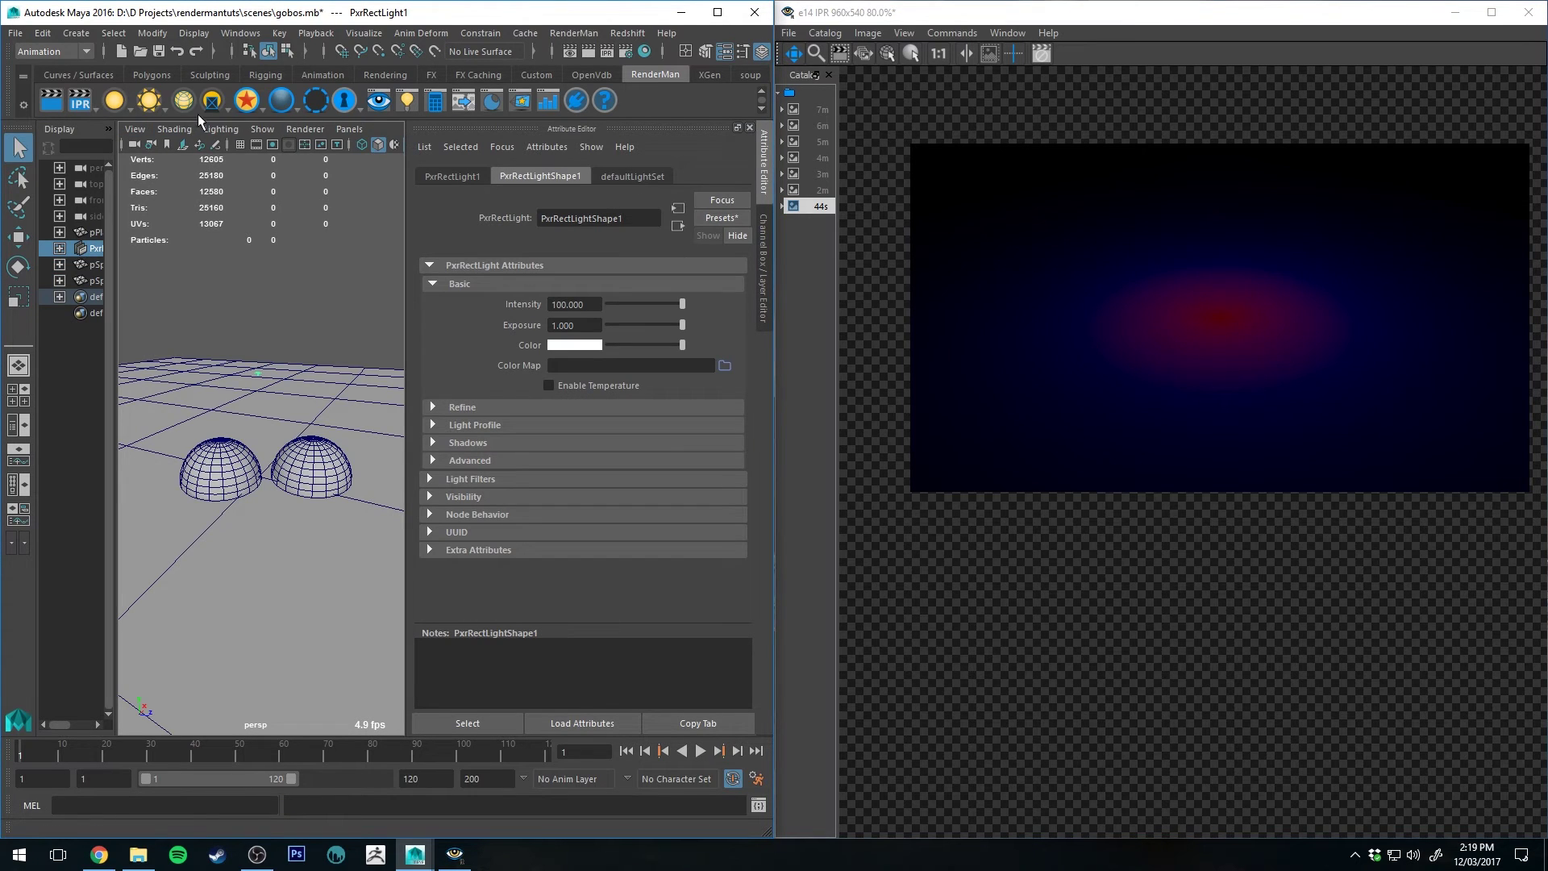
Attach a PxrRodLightFilter to PxrRectLight1 and restart the IPR render.
right_click(211, 103)
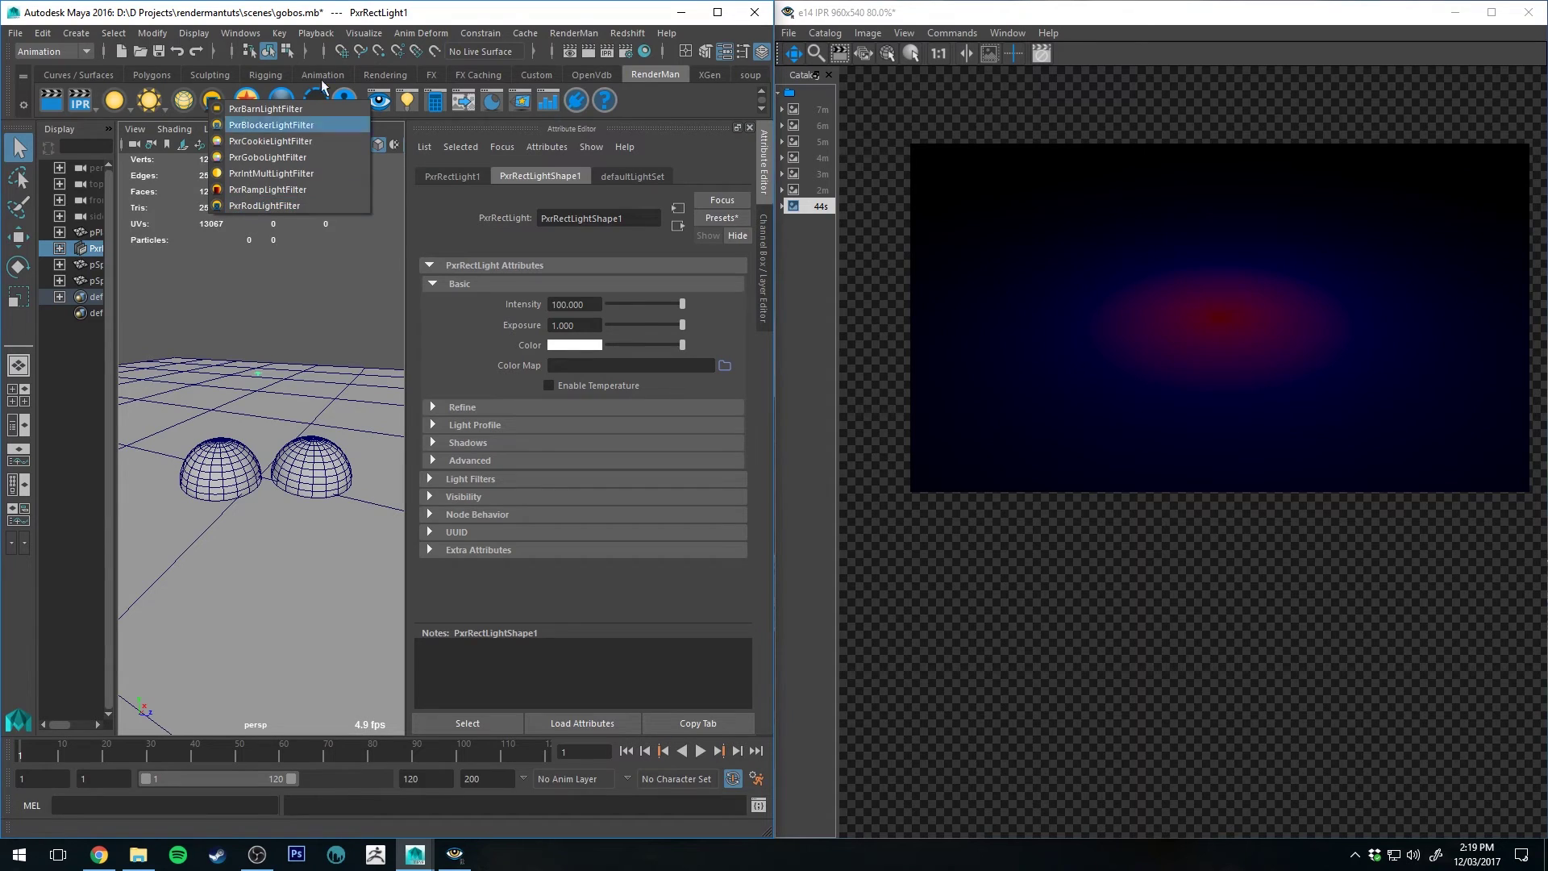
left_click(279, 223)
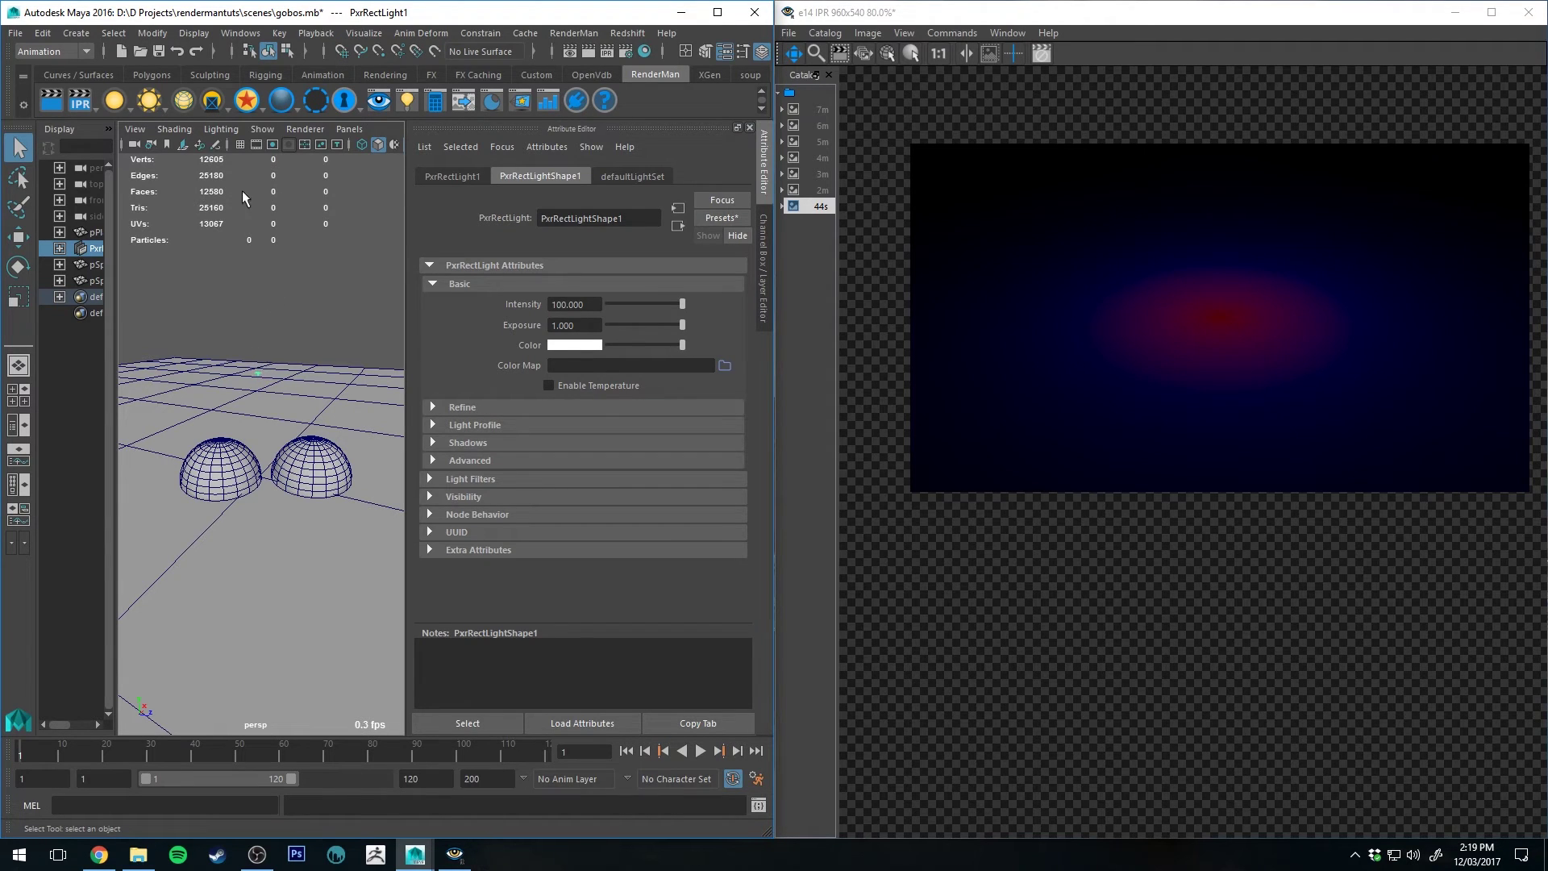
left_click(213, 99)
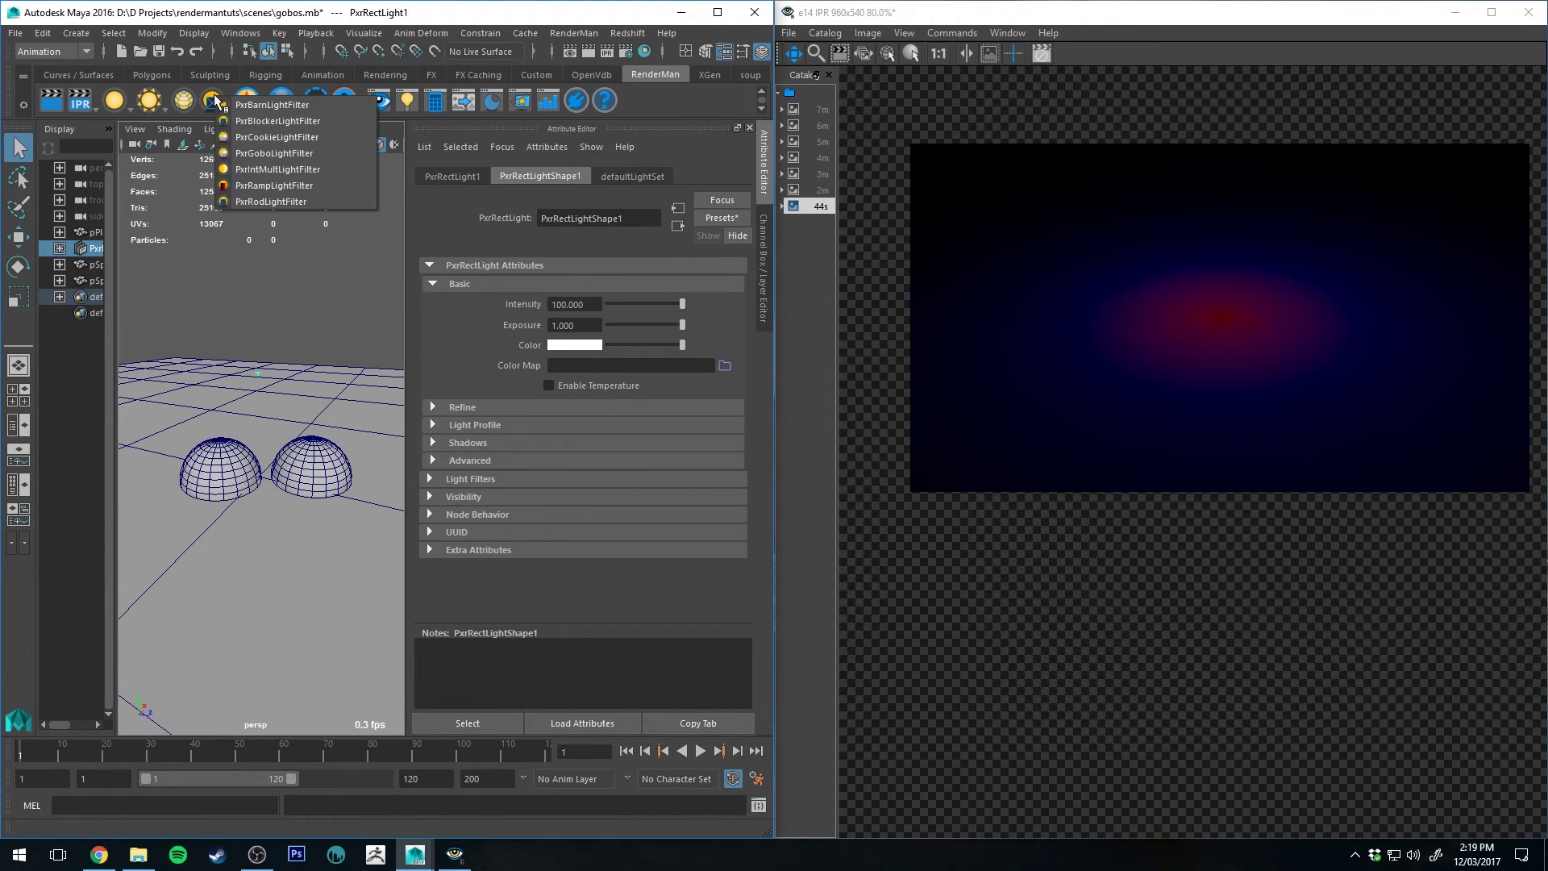
left_click(249, 202)
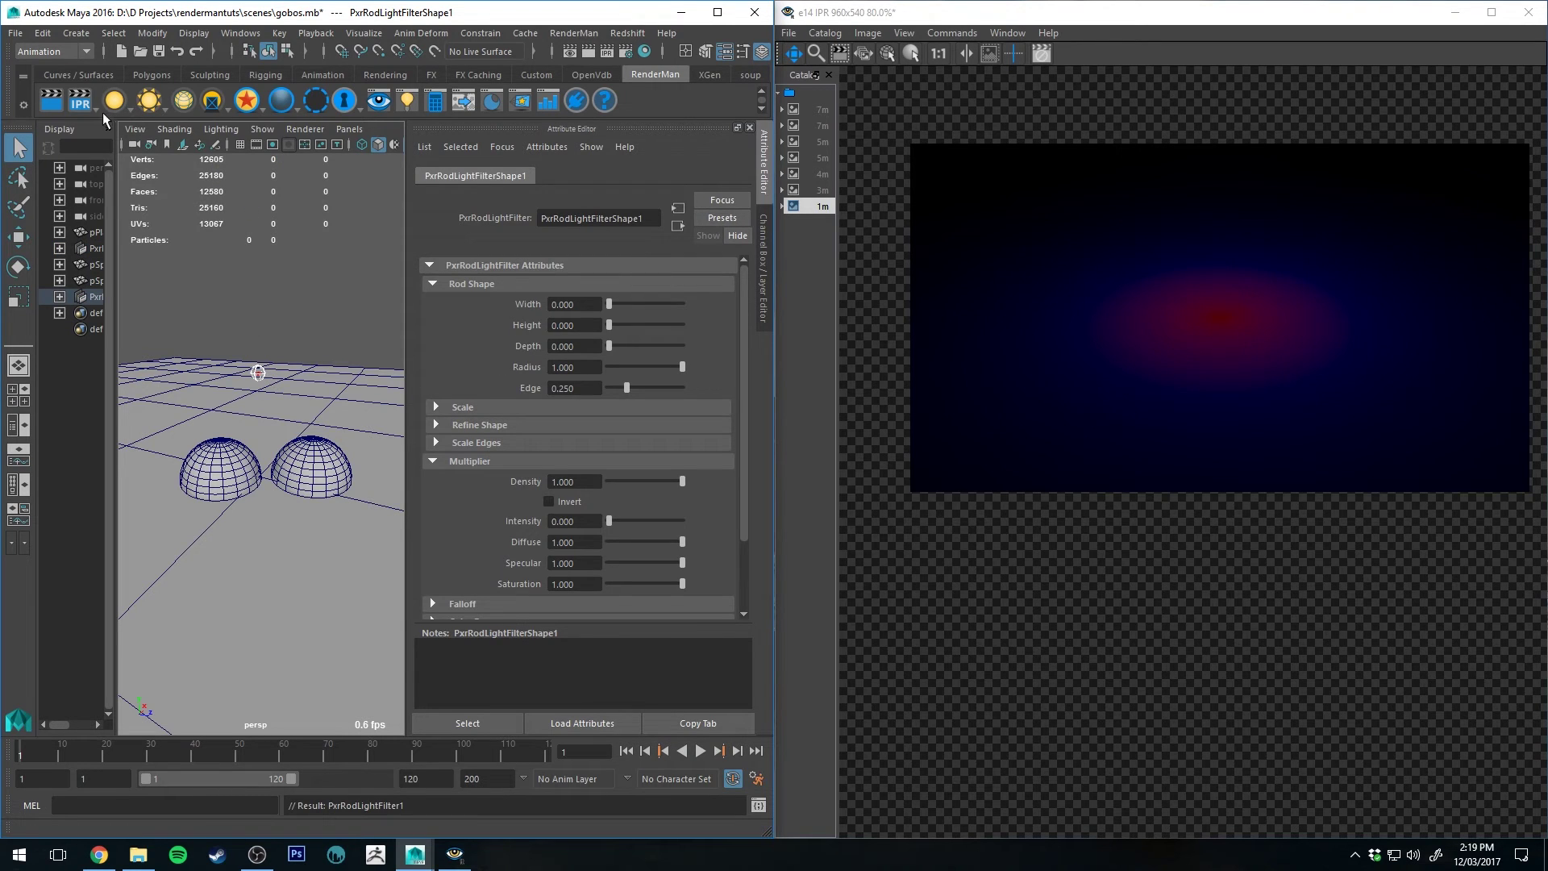
left_click(71, 97)
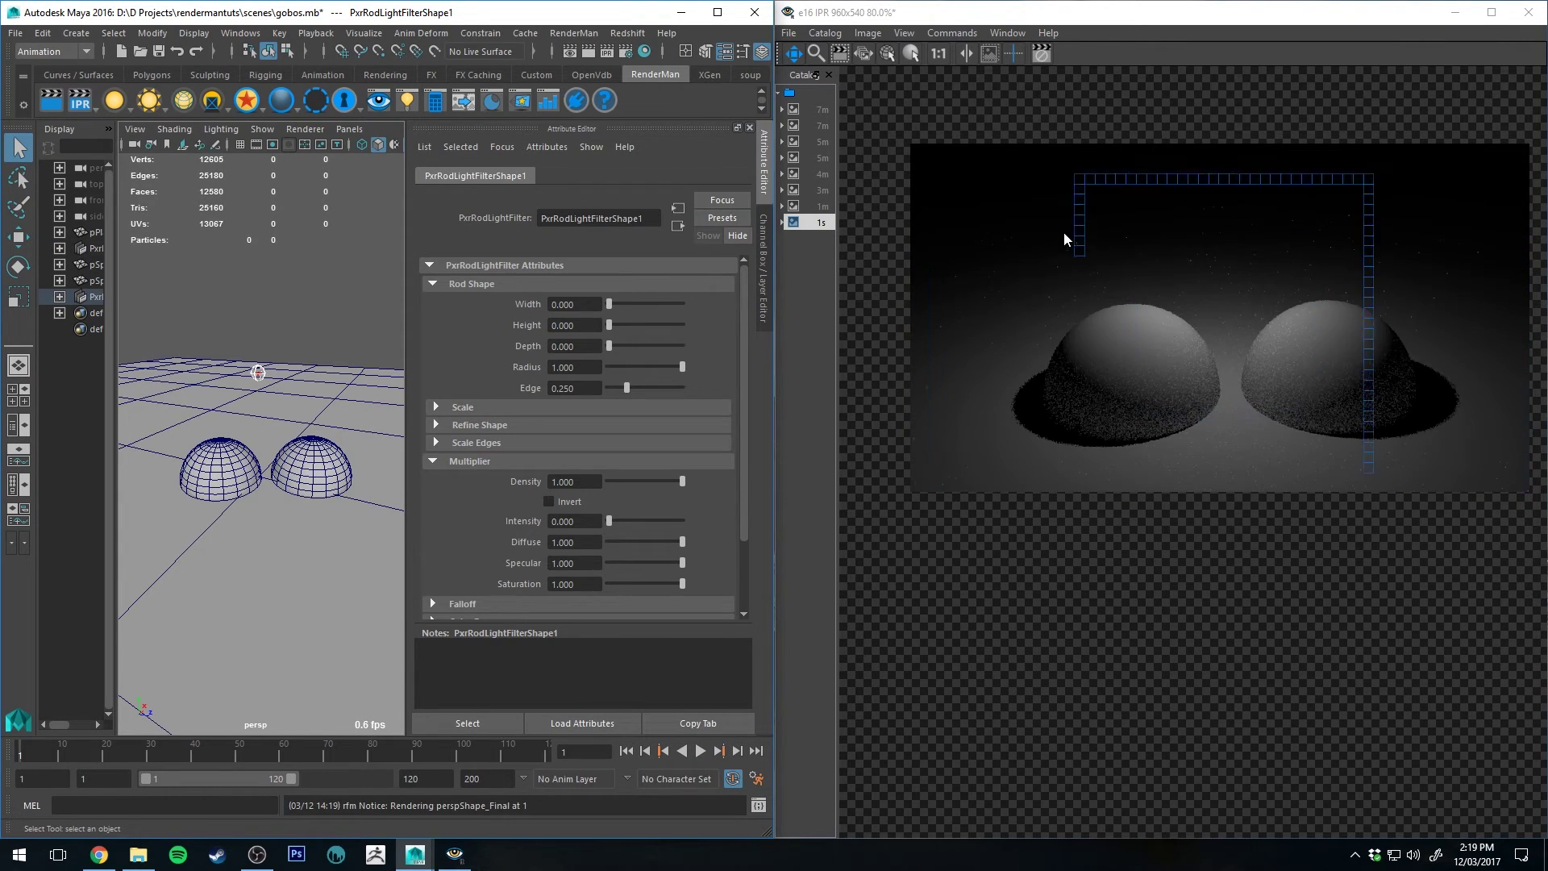
key("ctrl+z")
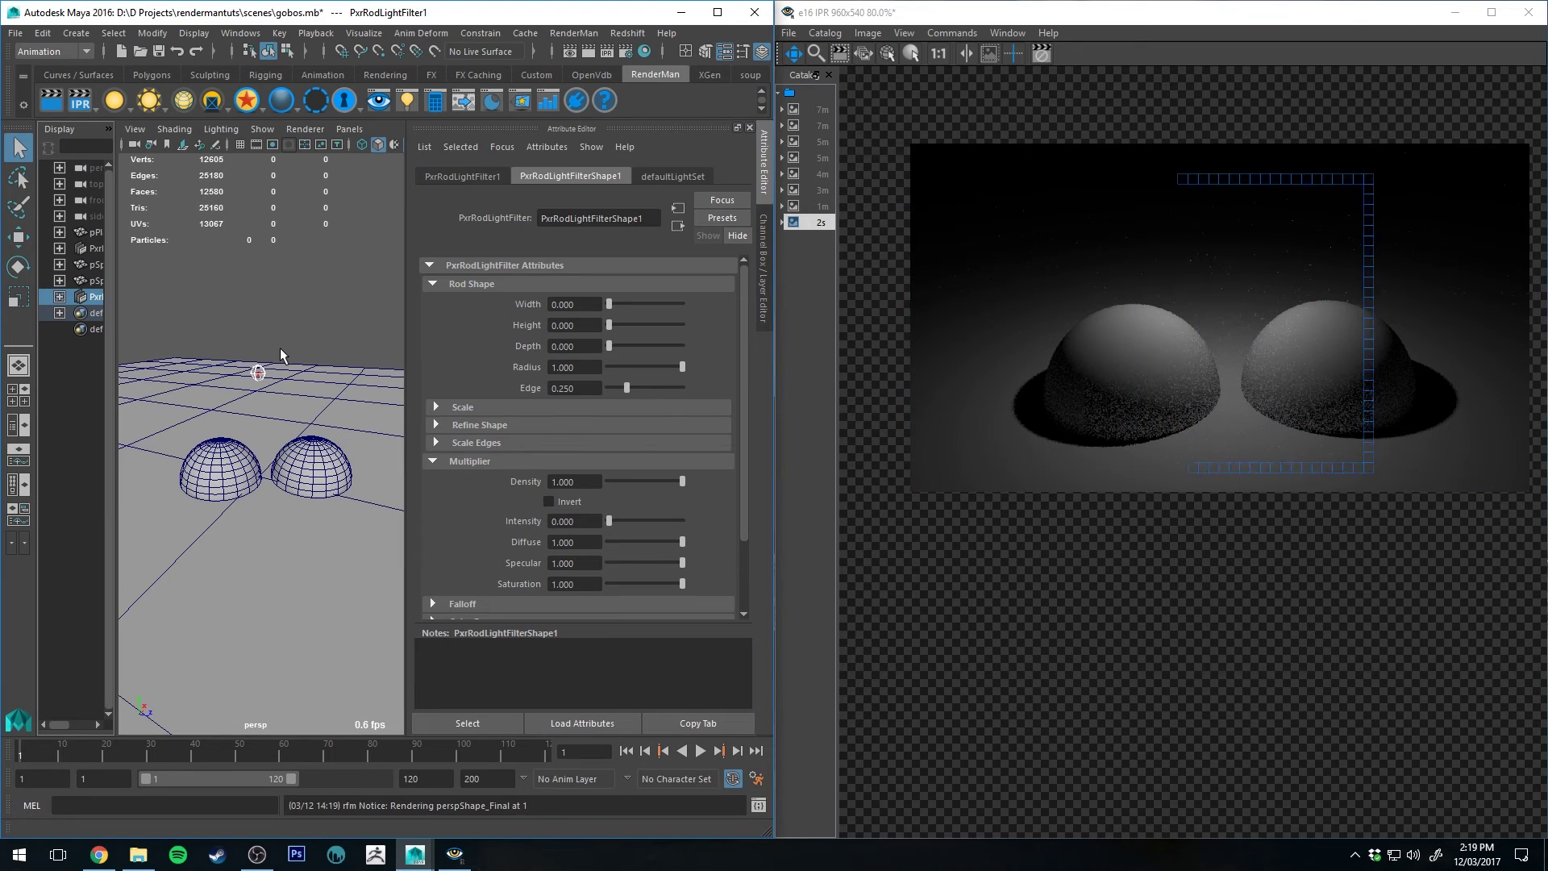
key("w")
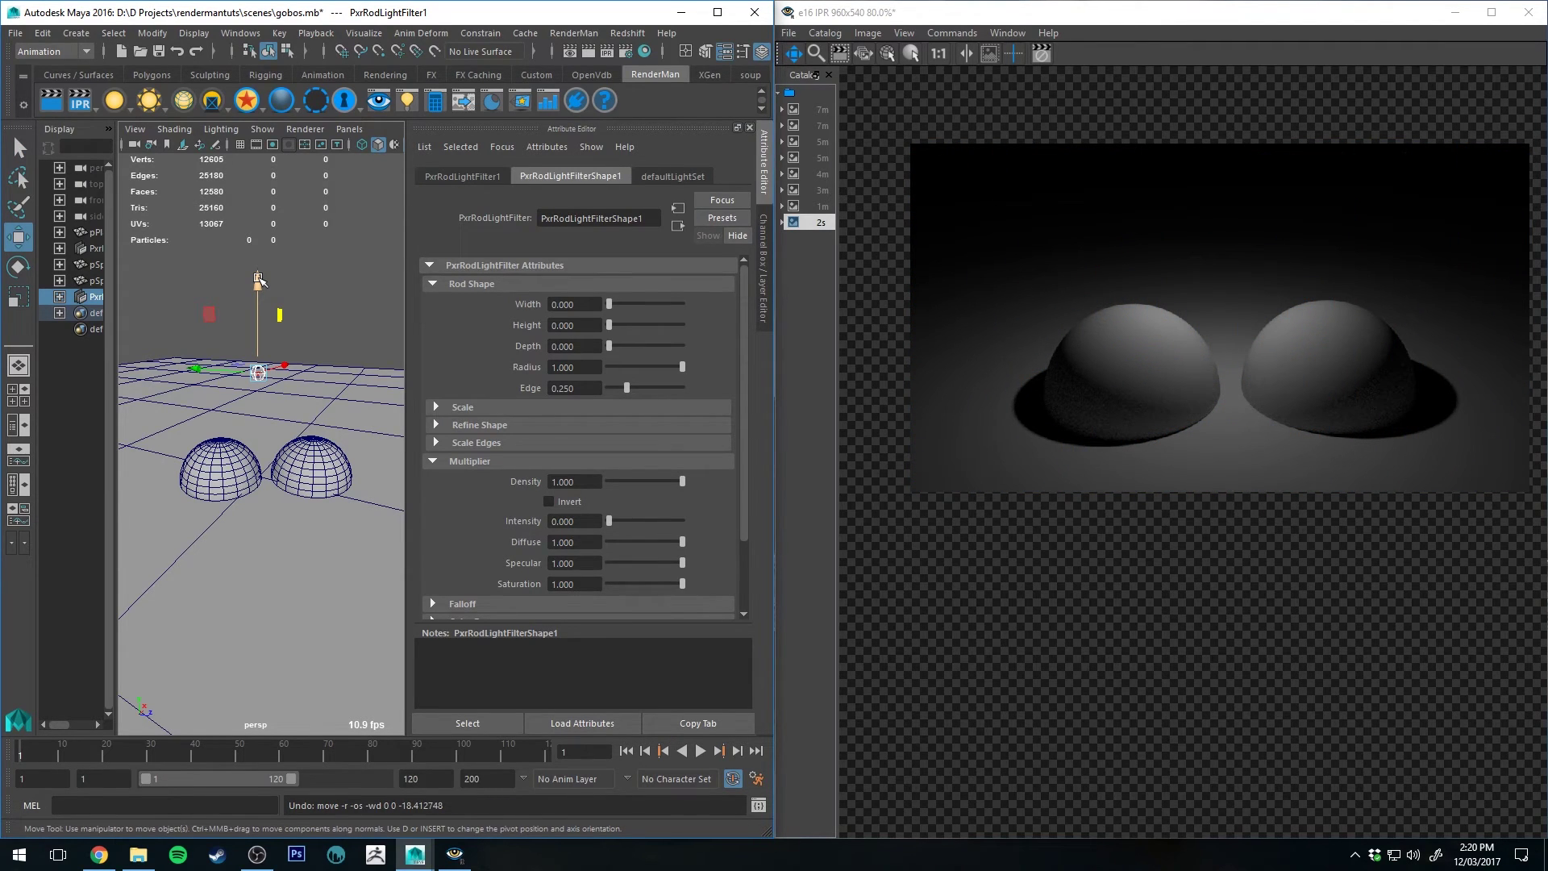
Set the rod filter's Width, Height and Depth to 1.
left_click(565, 304)
key("Tab")
type("1")
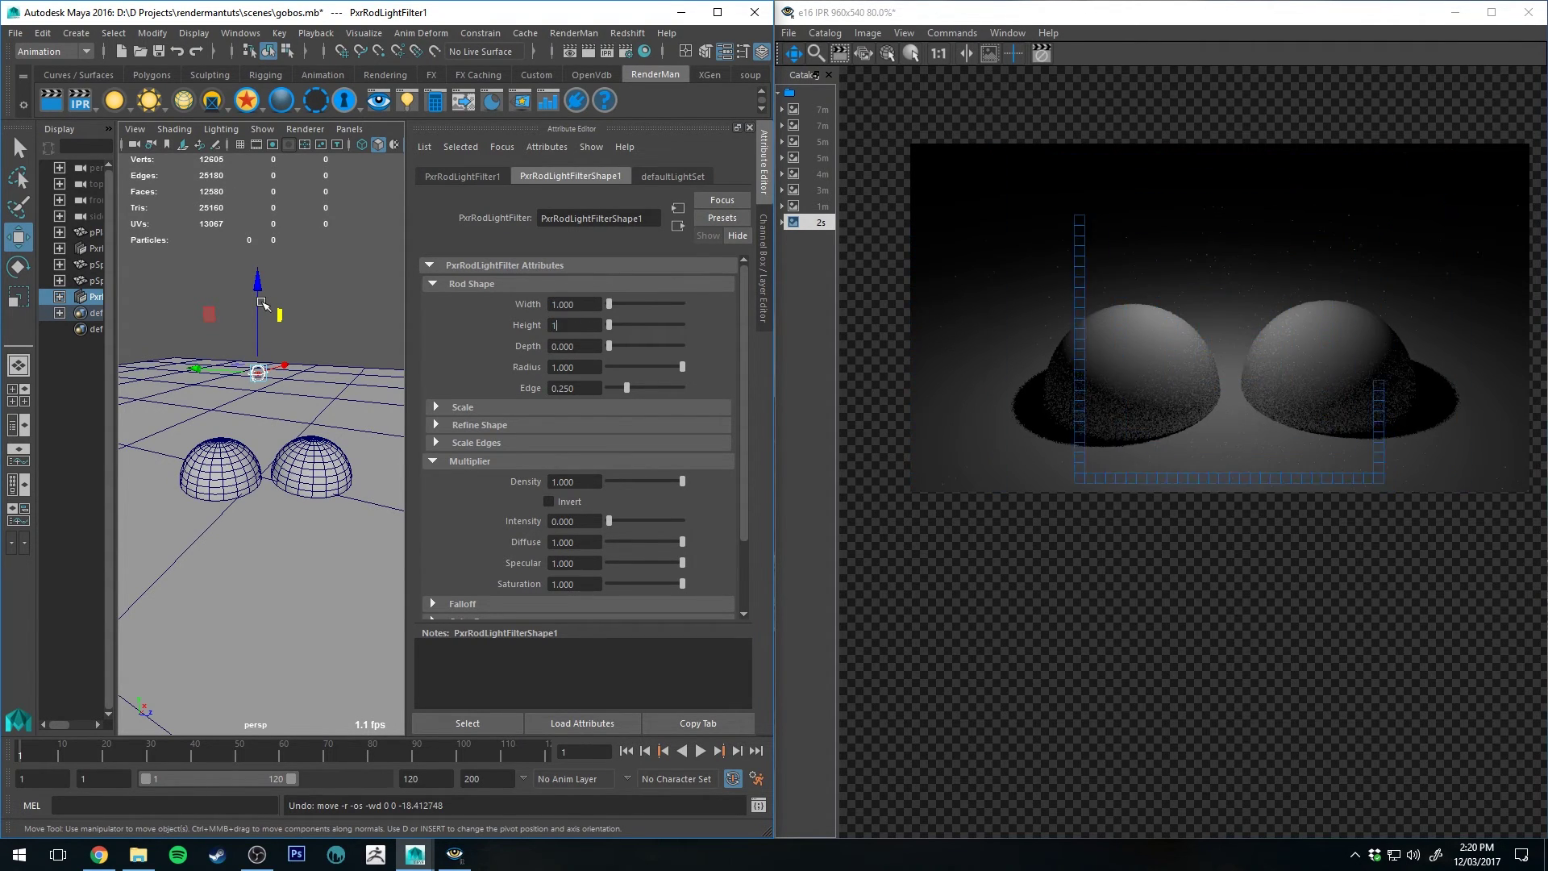
key("Tab")
type("1")
key("Tab")
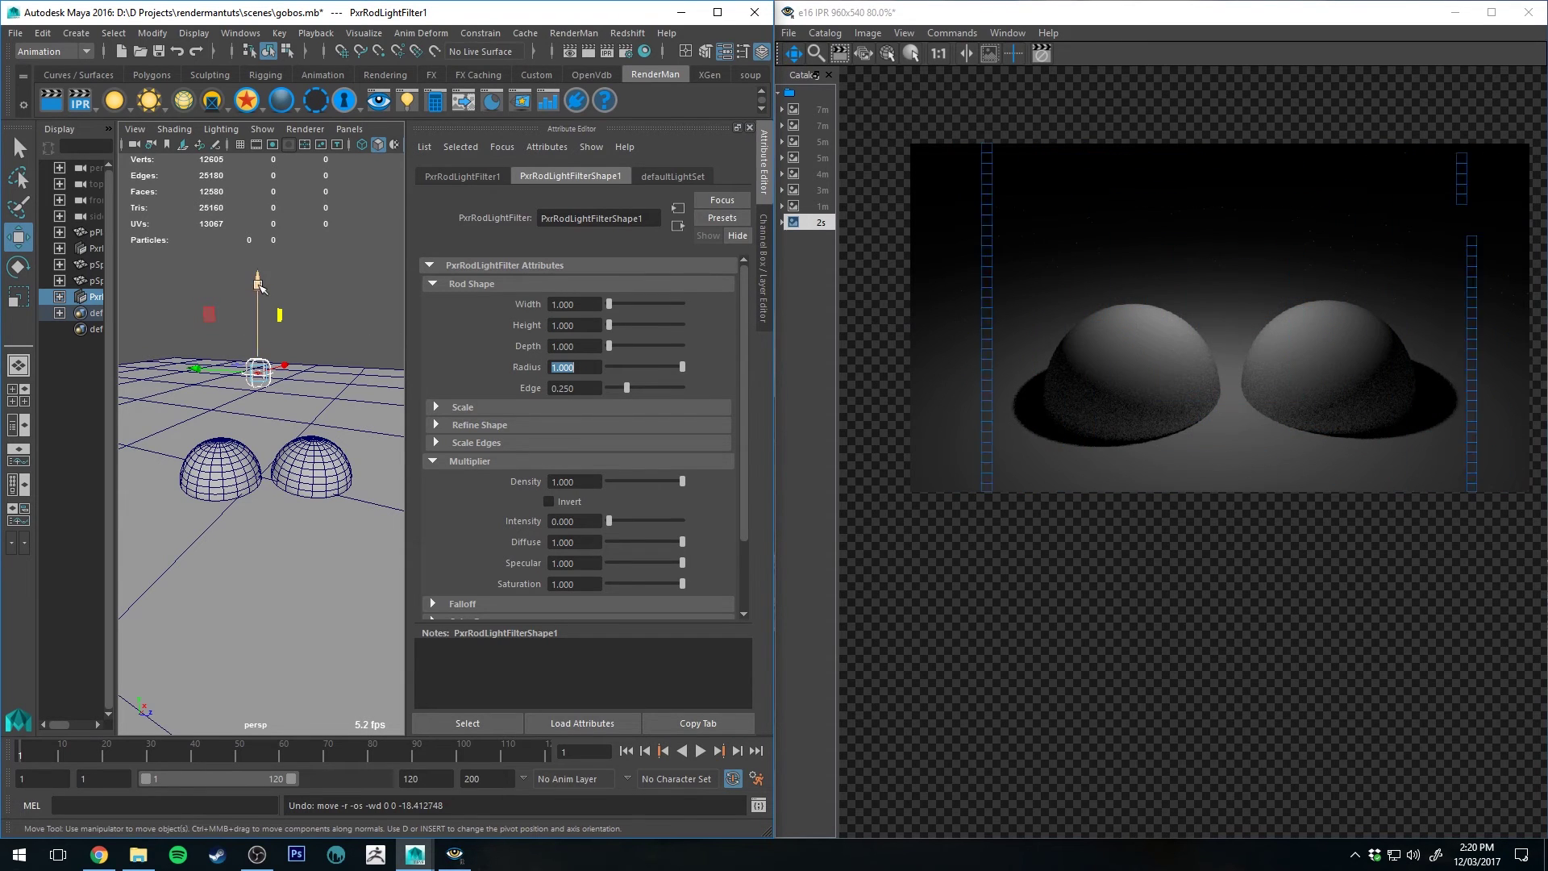
Lower the rod filter and shift it left over the left hemisphere.
left_click_drag(260, 300, 274, 405)
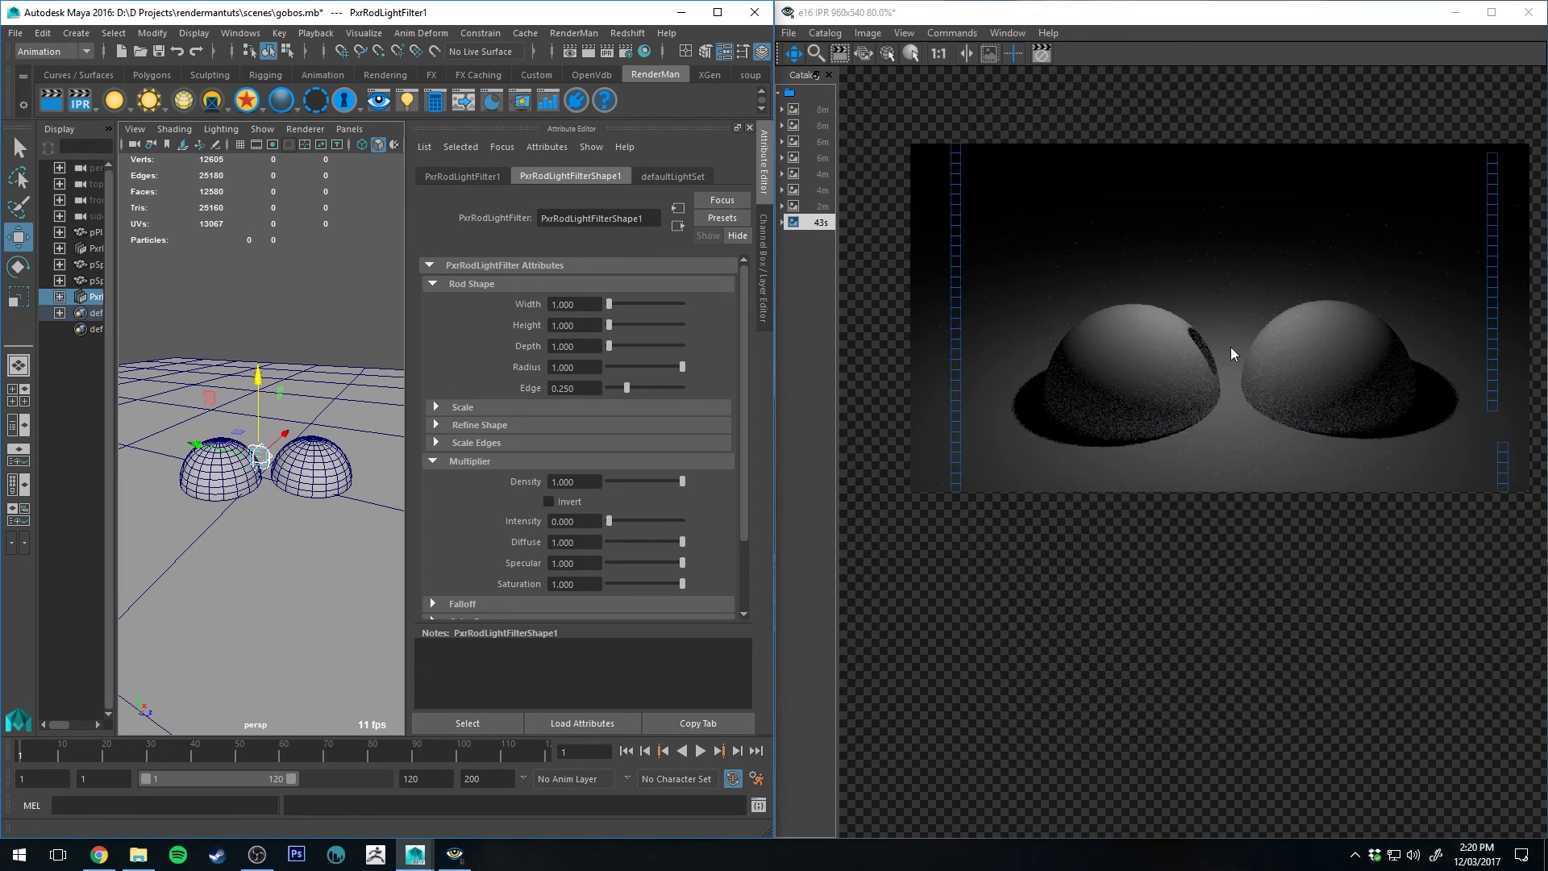
key("t")
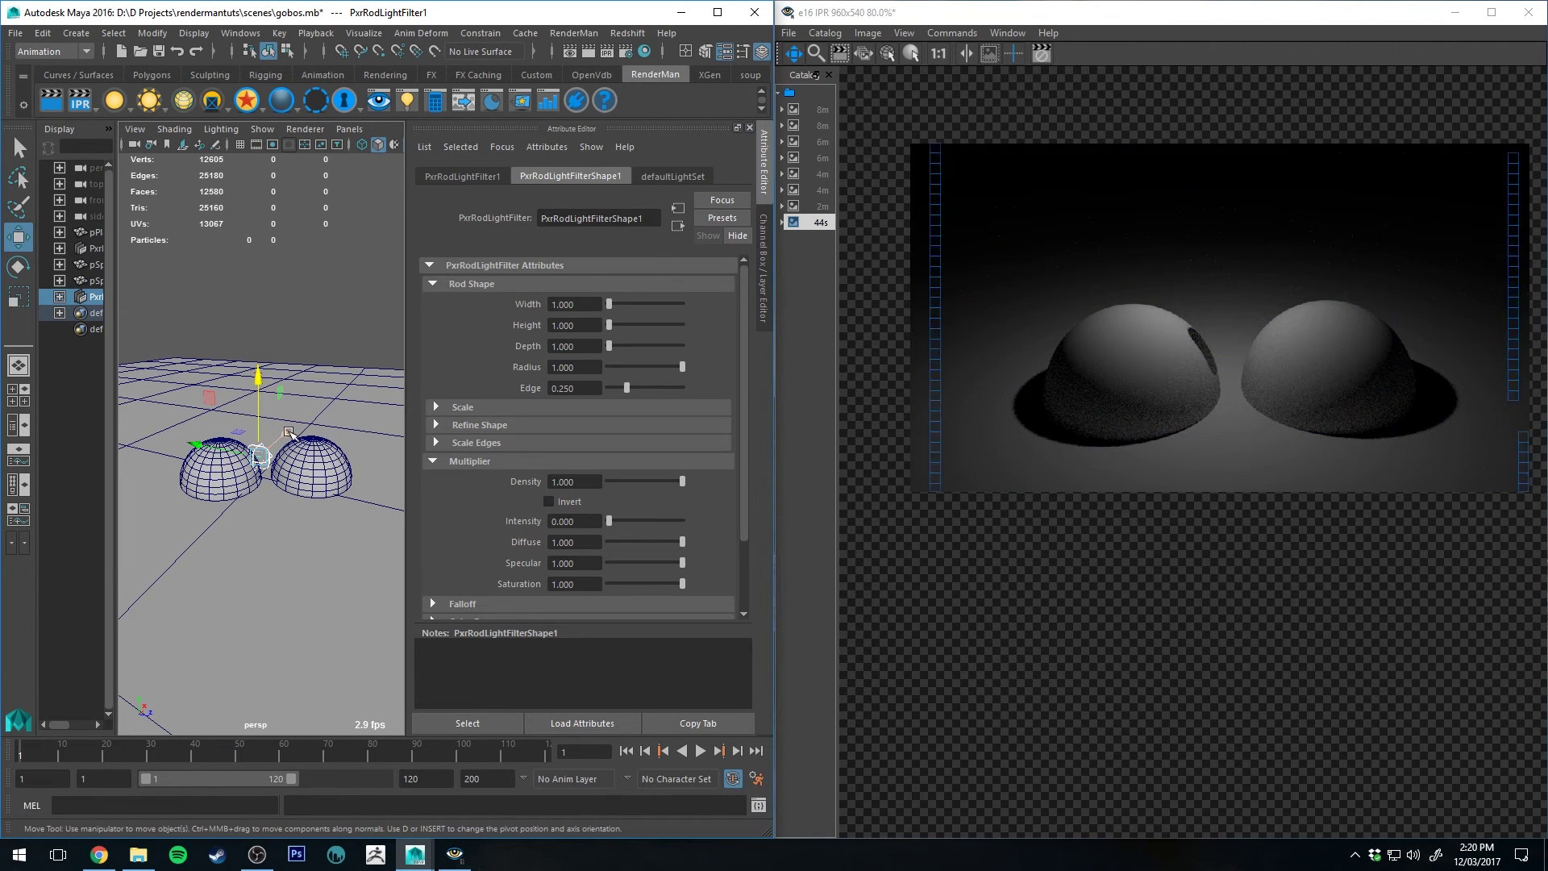
left_click_drag(282, 444, 270, 446)
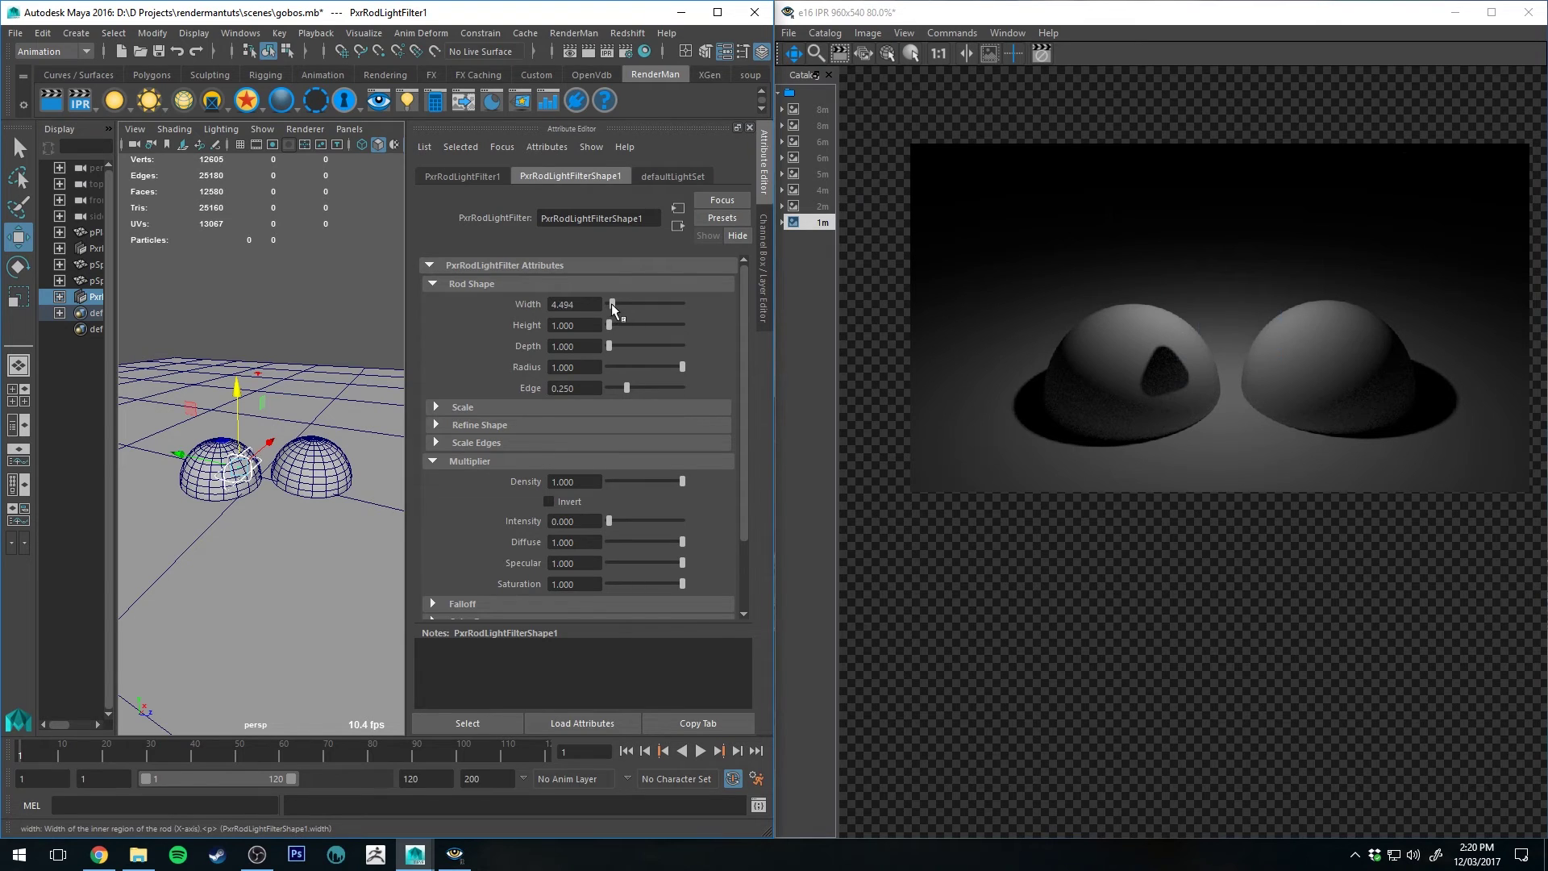
Resize the rod filter, entering Height 1 and then Width 5.
left_click_drag(612, 303, 621, 321)
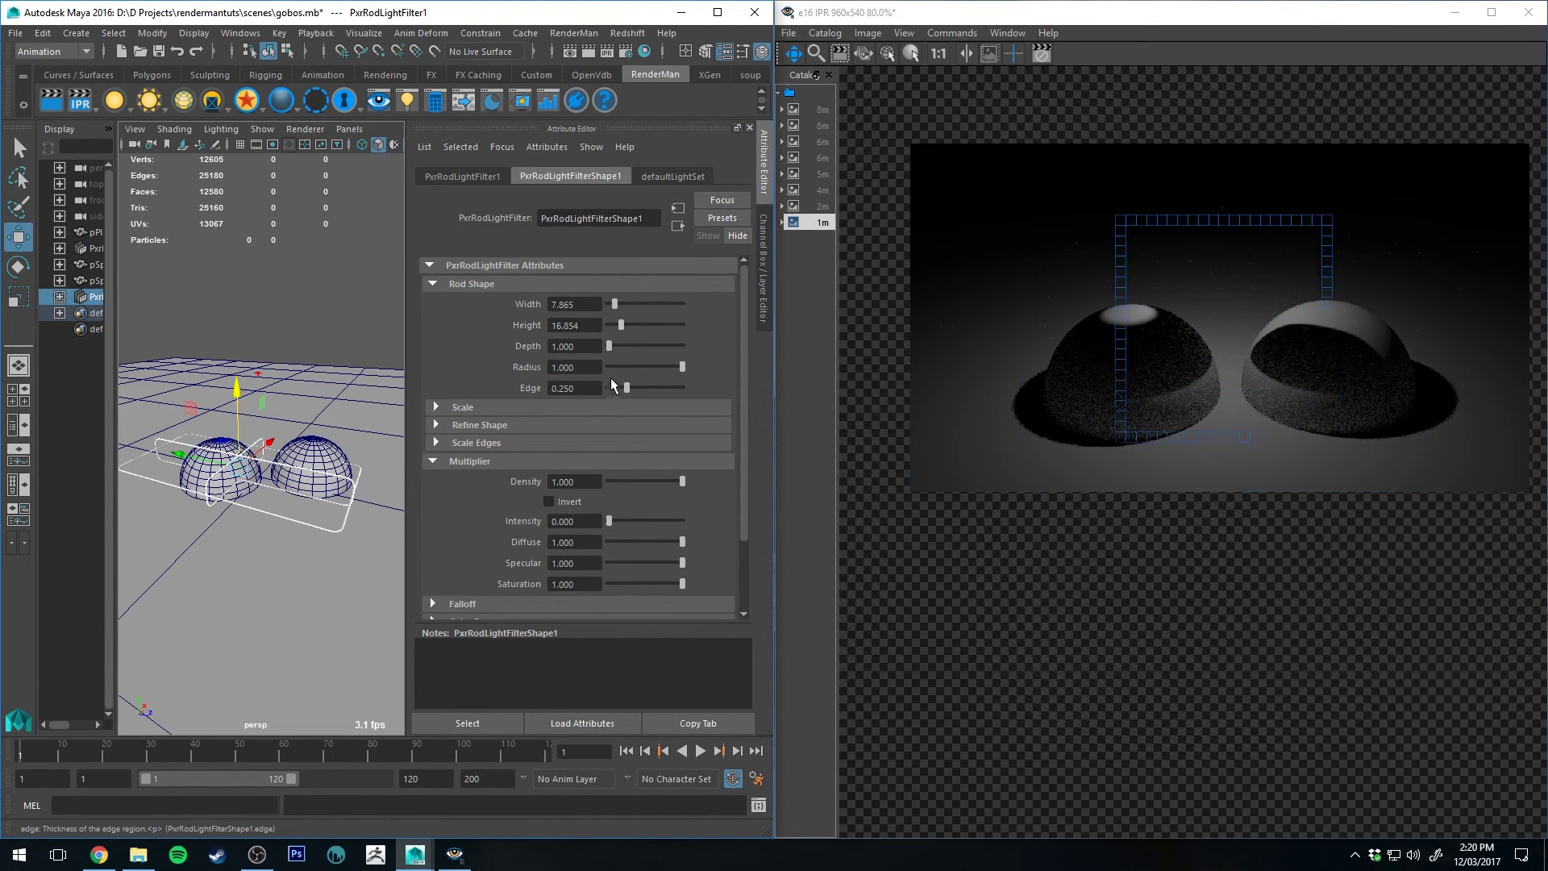
double_click(588, 326)
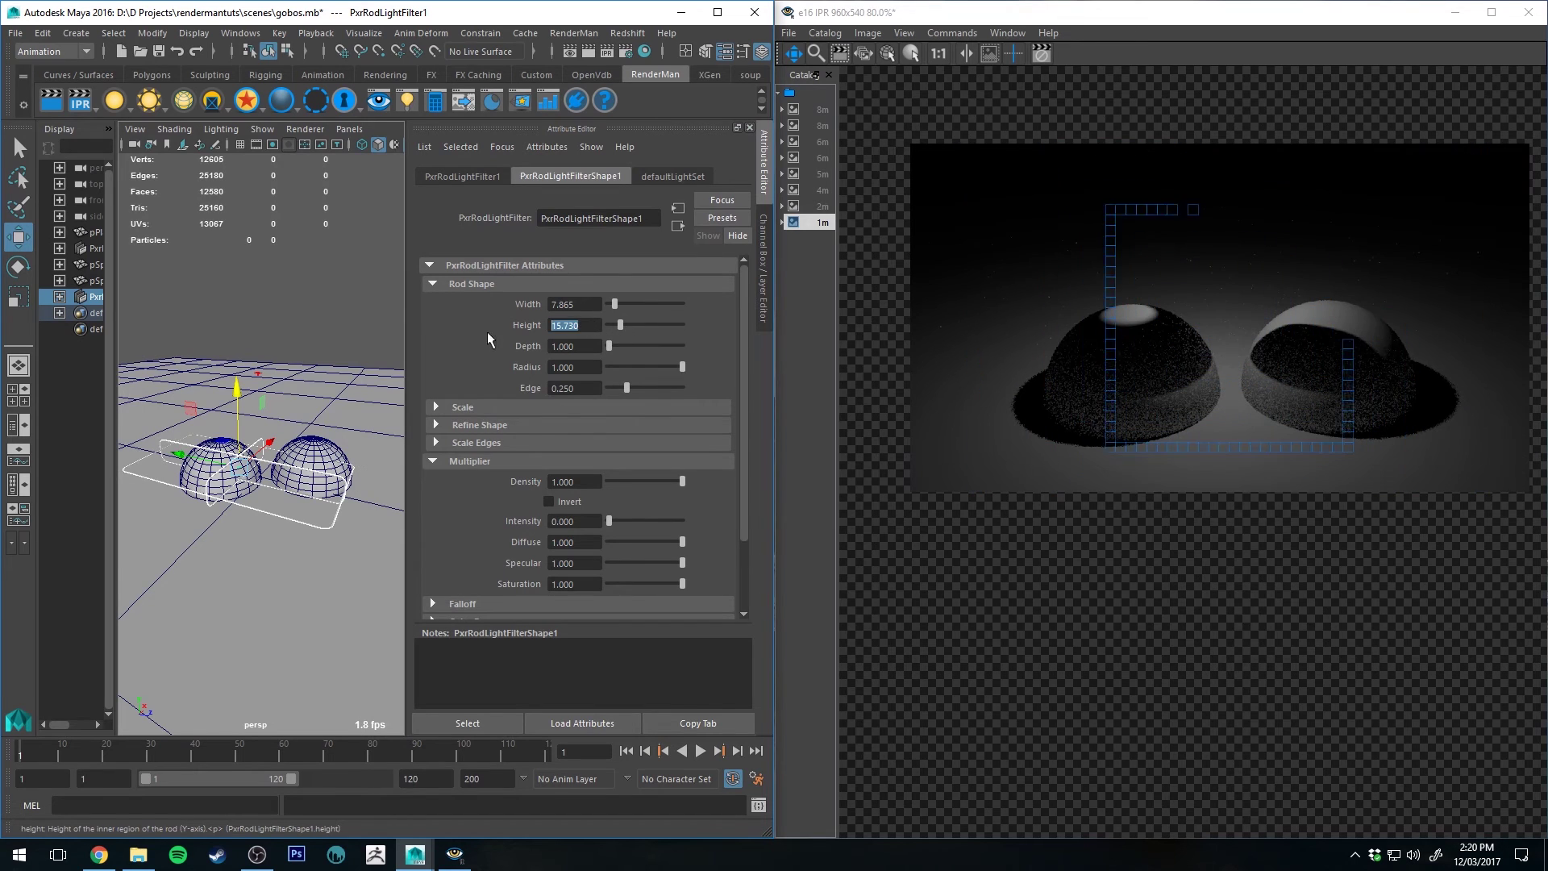
type("1")
key("Return")
double_click(575, 304)
type("5")
key("Return")
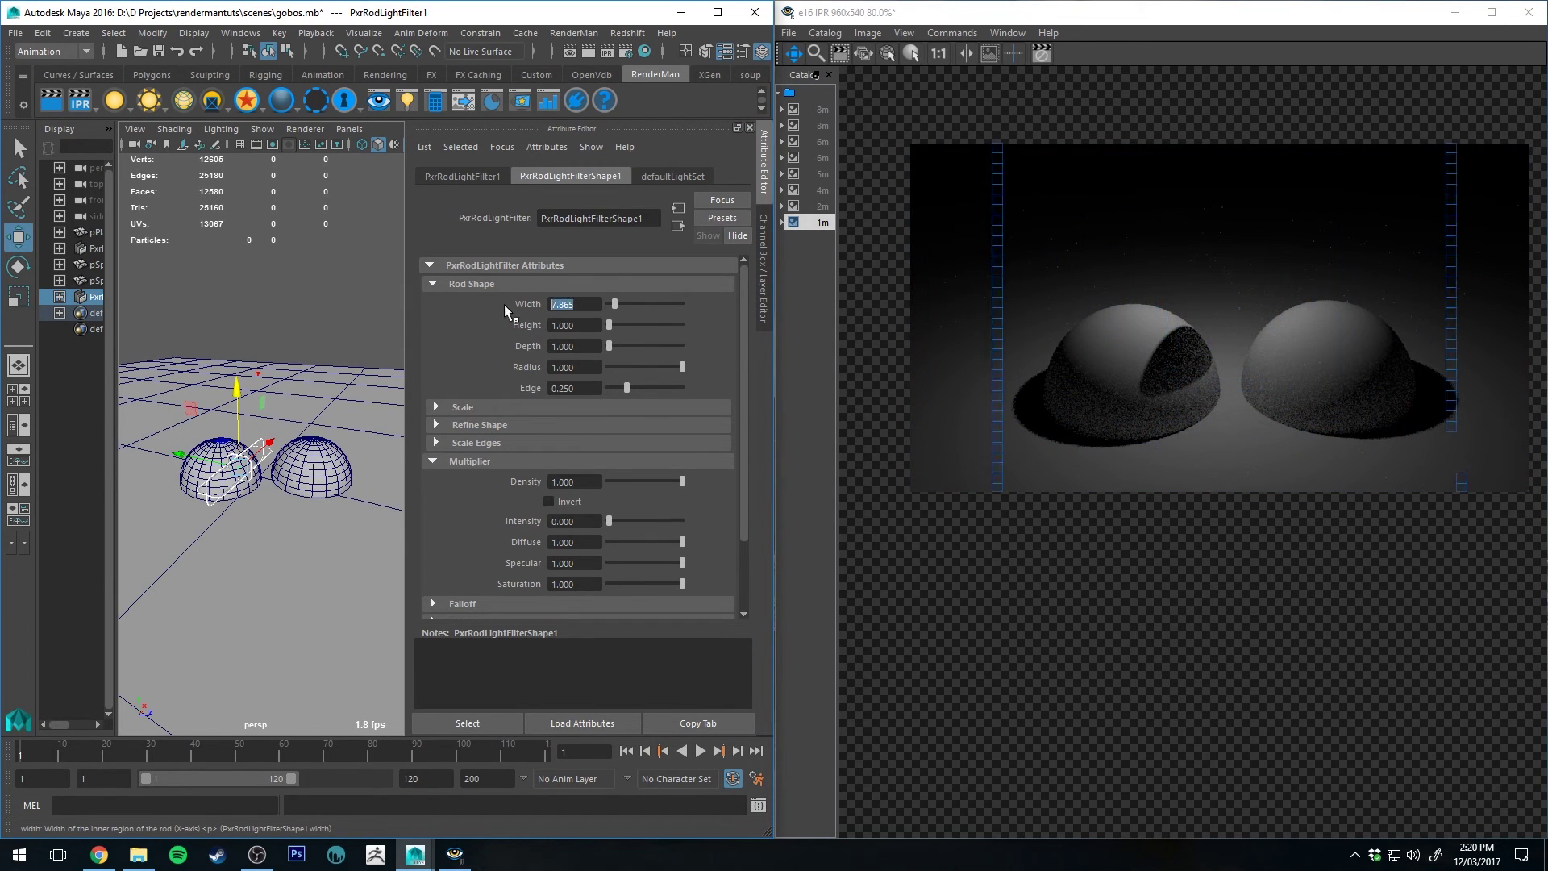
Set the rod's Height, Depth and Radius to 5 and move it over the right hemisphere.
double_click(549, 324)
type("5")
key("Tab")
type("5")
key("Tab")
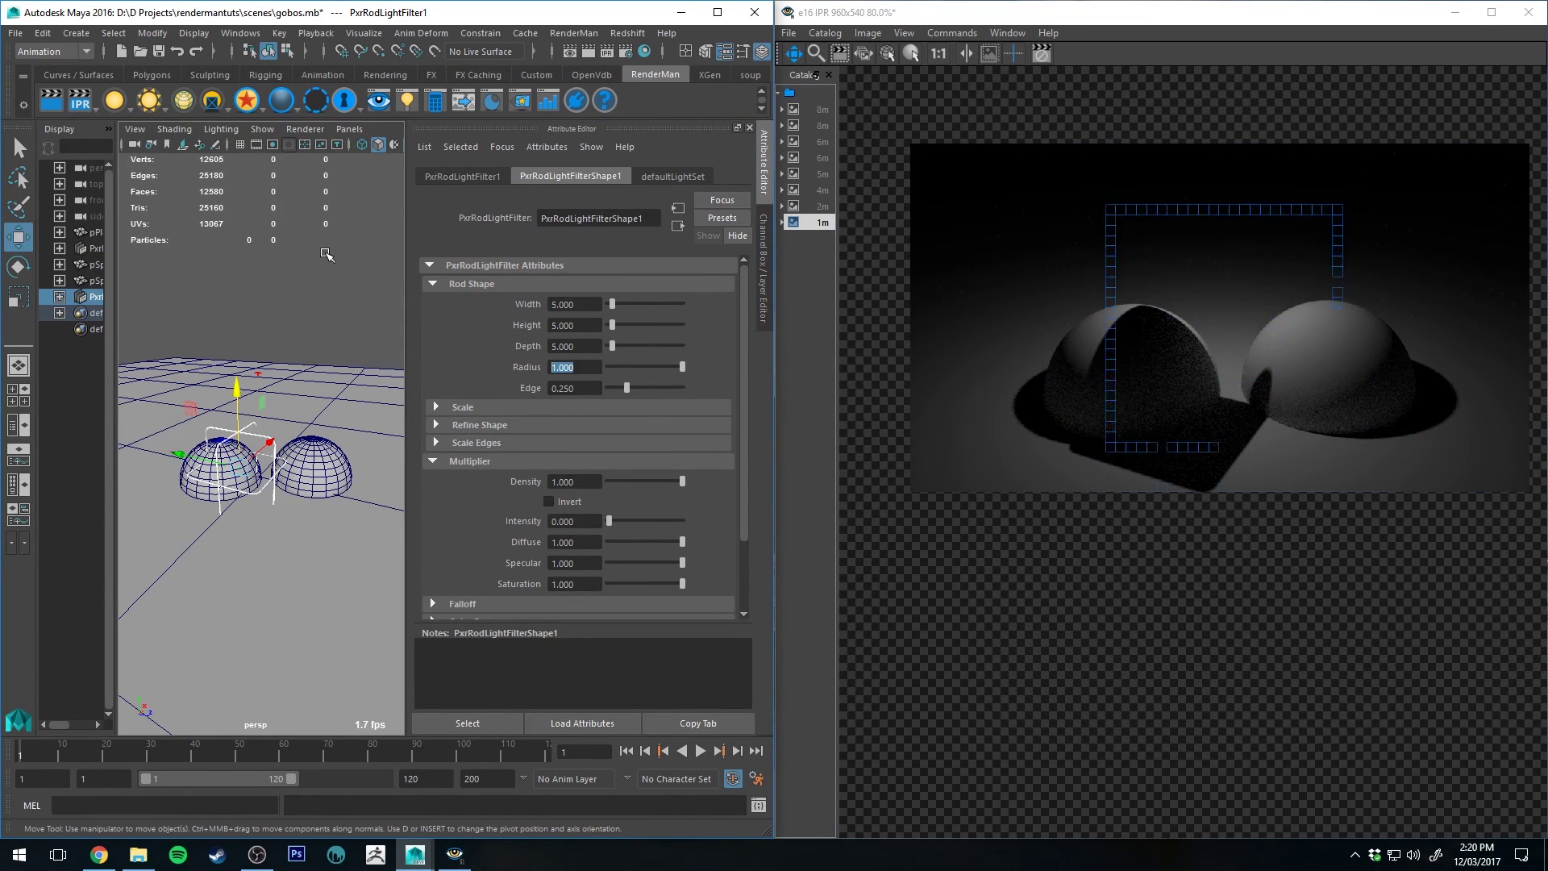
type("5")
key("Return")
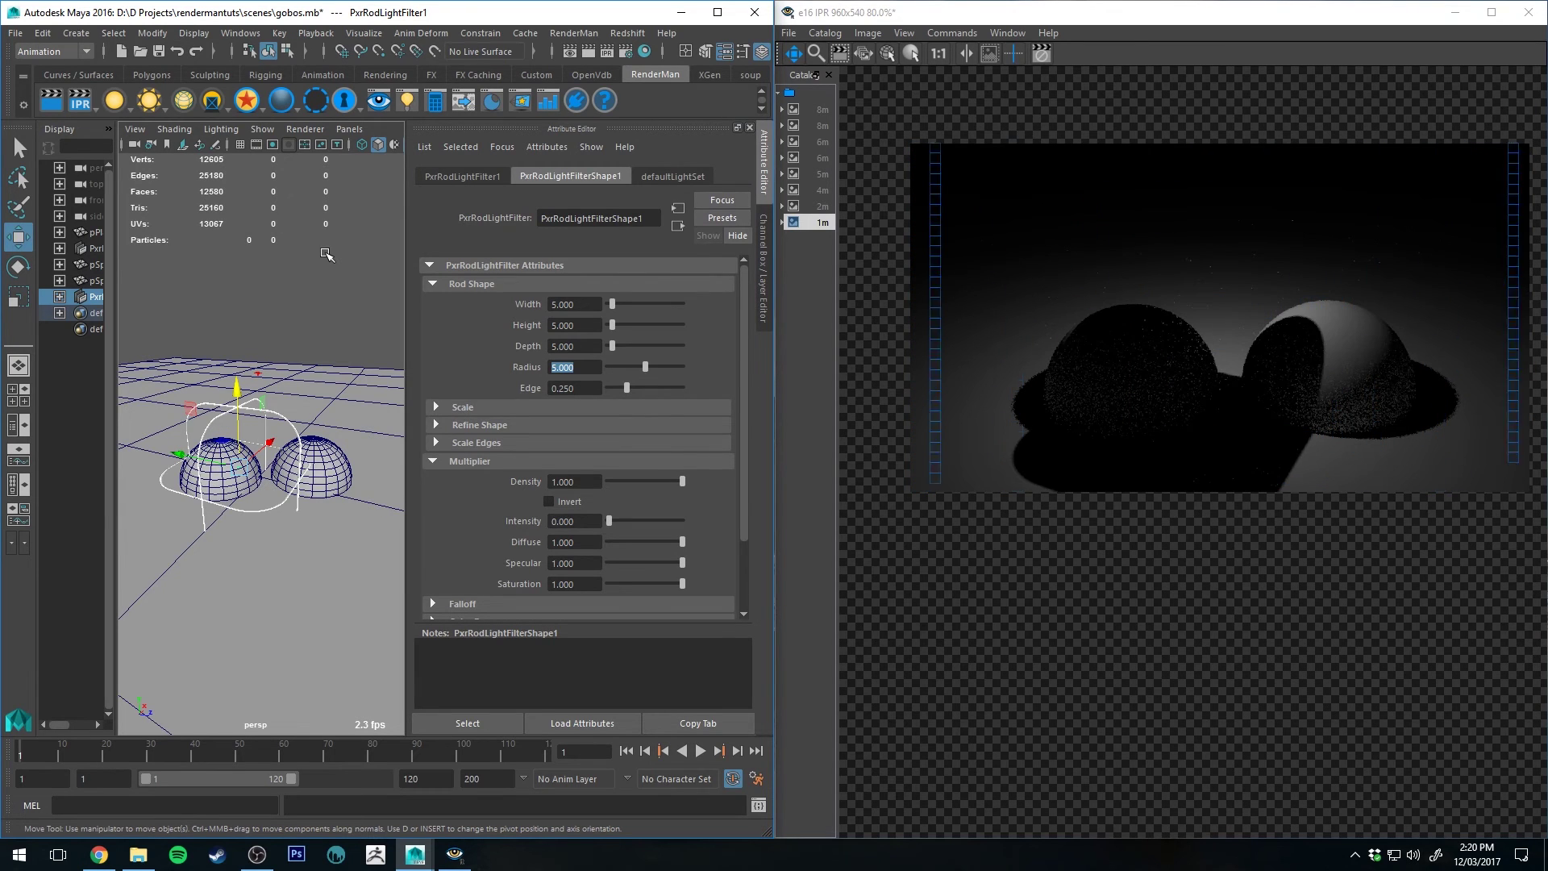
left_click_drag(237, 419, 252, 448)
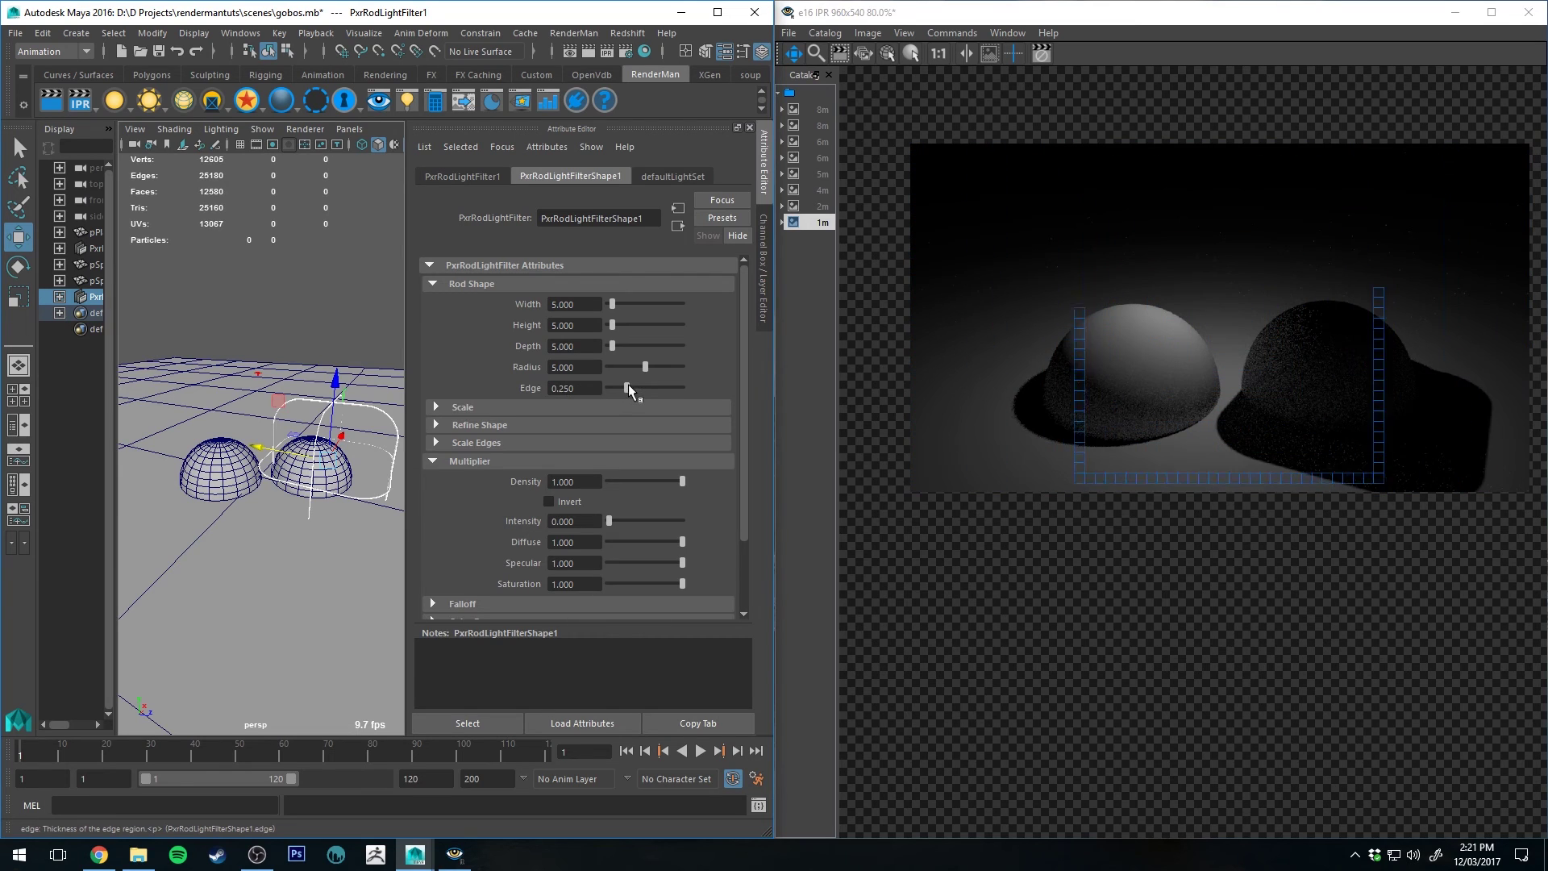
Raise the rod's Edge to 1, then try Edge values of 10 and 50.
left_click_drag(627, 384, 724, 386)
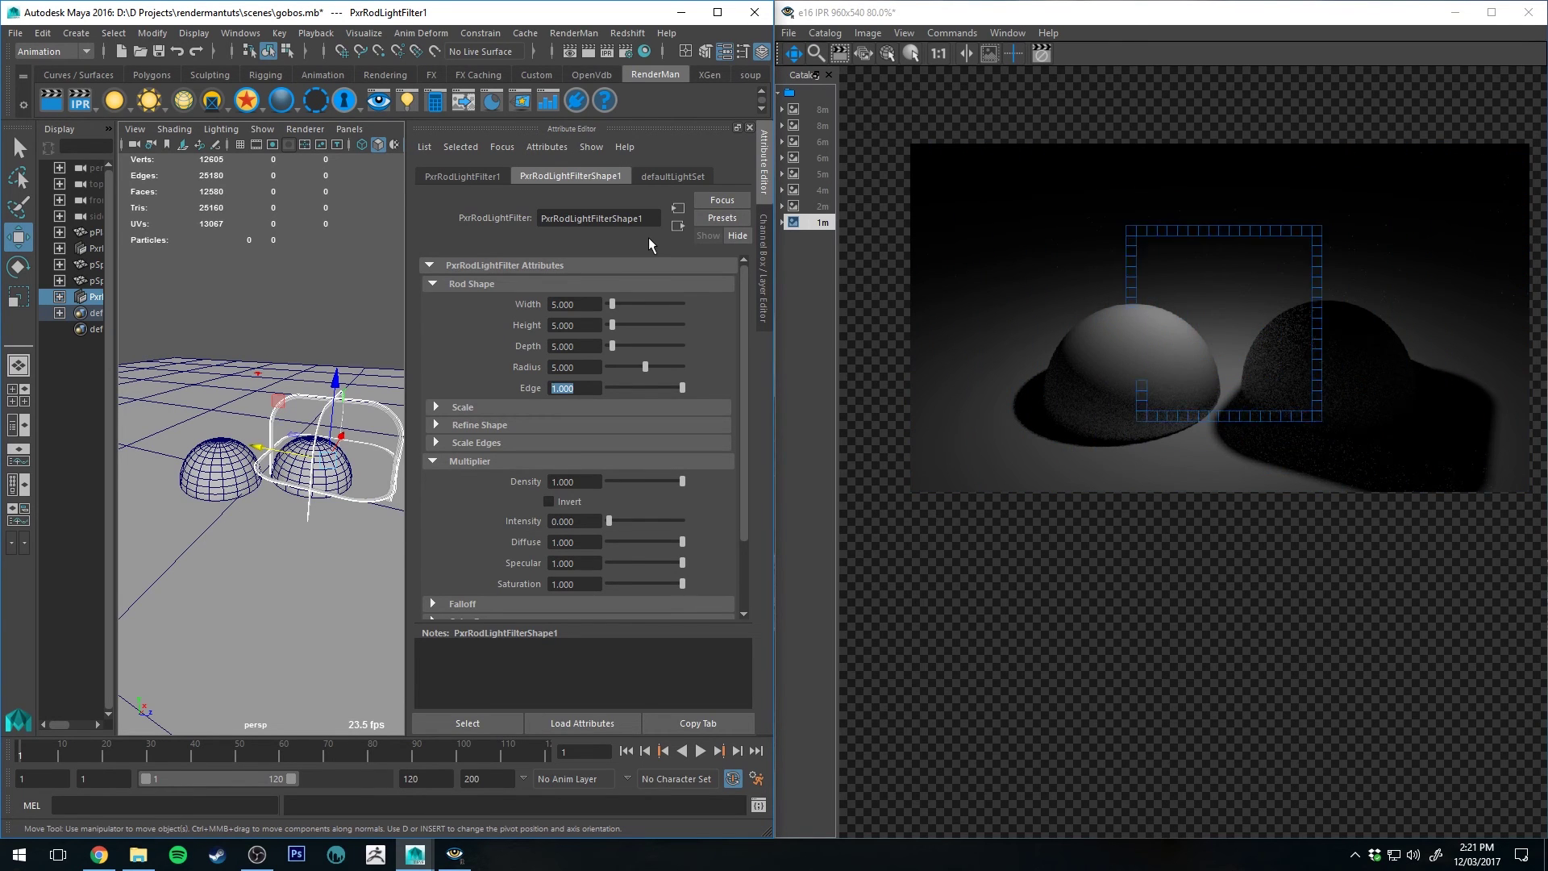
type("10")
key("Return")
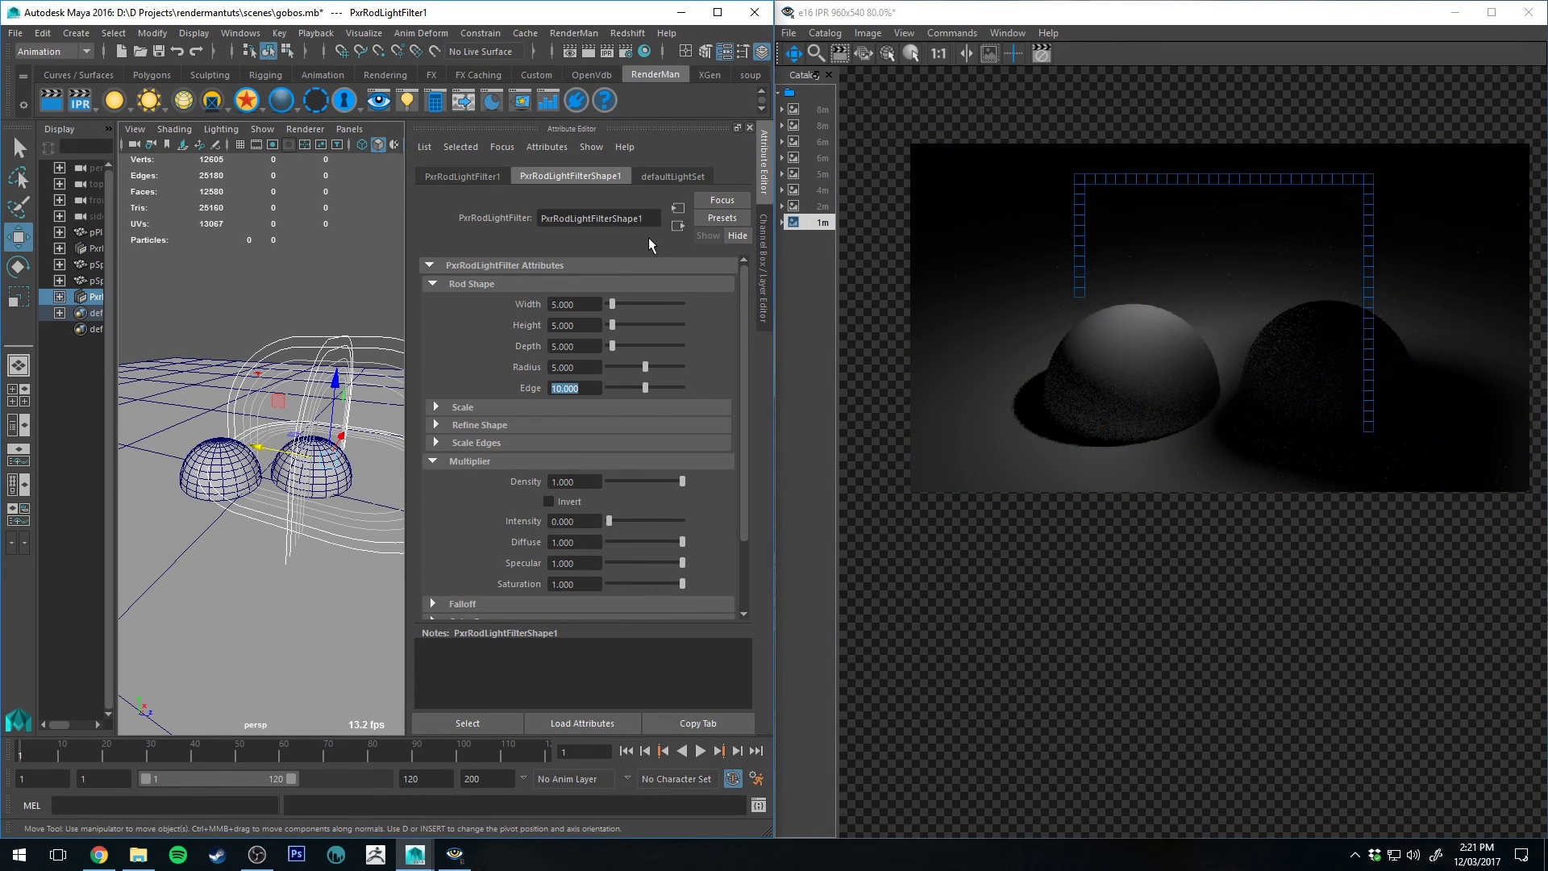
type("50")
key("Return")
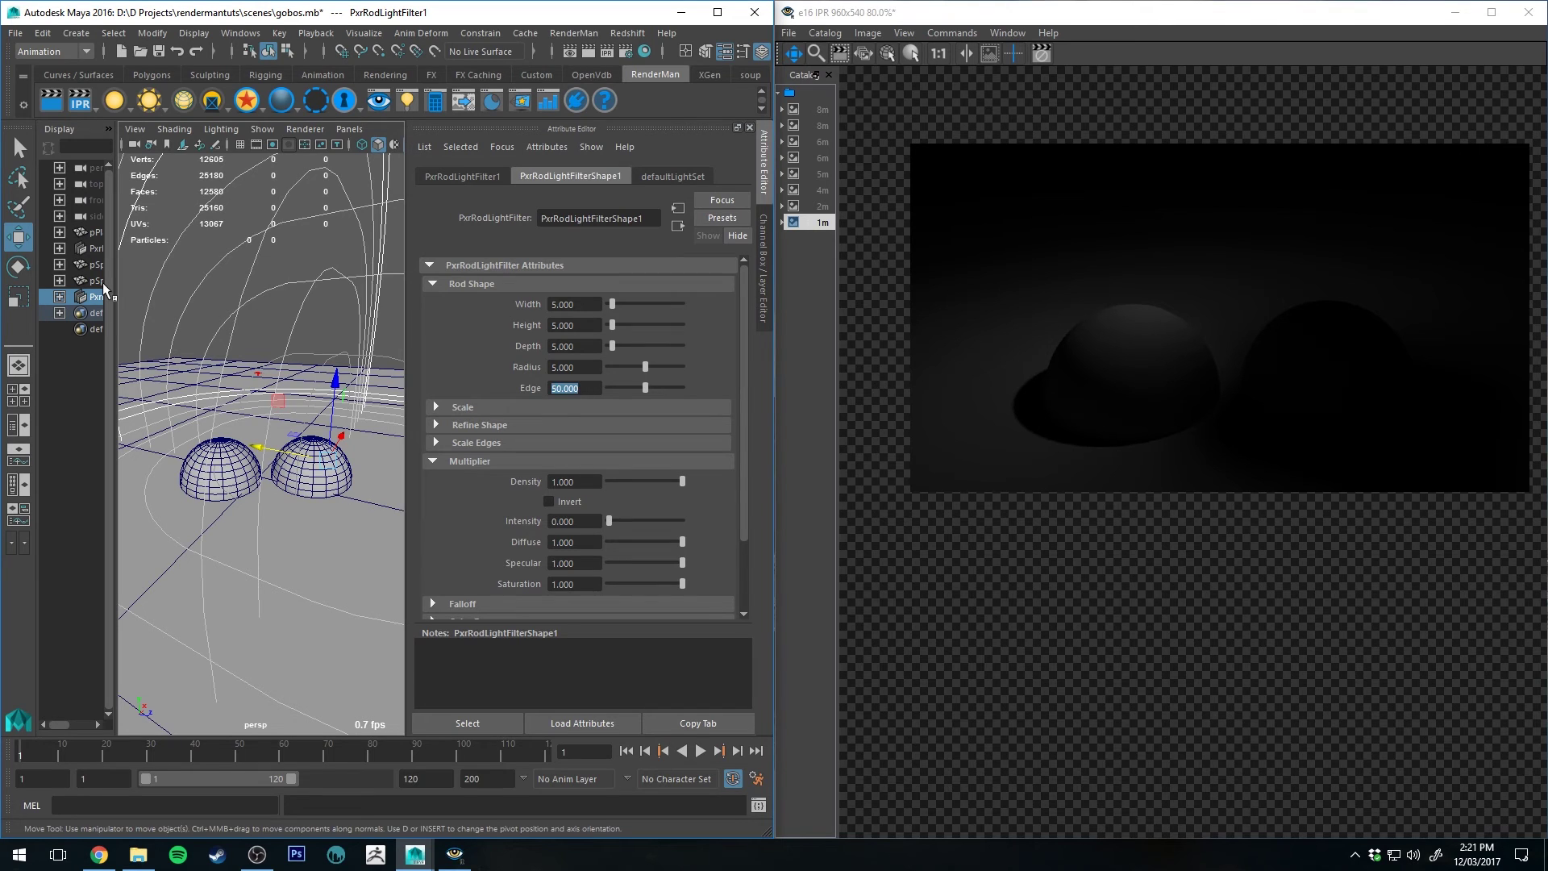
Reset the rod's Edge to 1 and expand its Scale settings.
type("1")
key("Return")
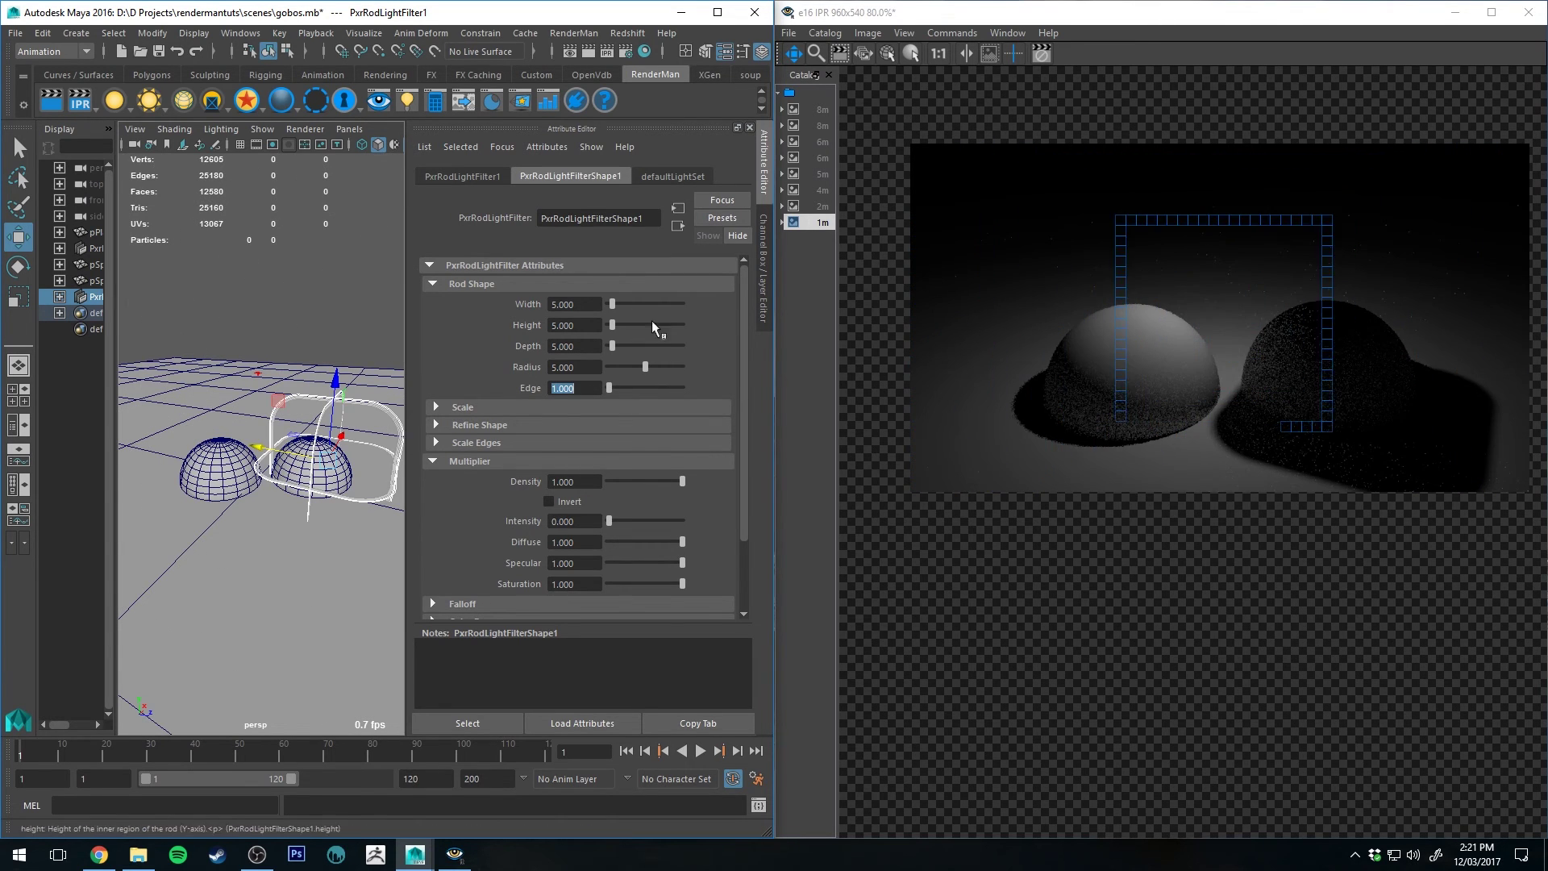
left_click(506, 405)
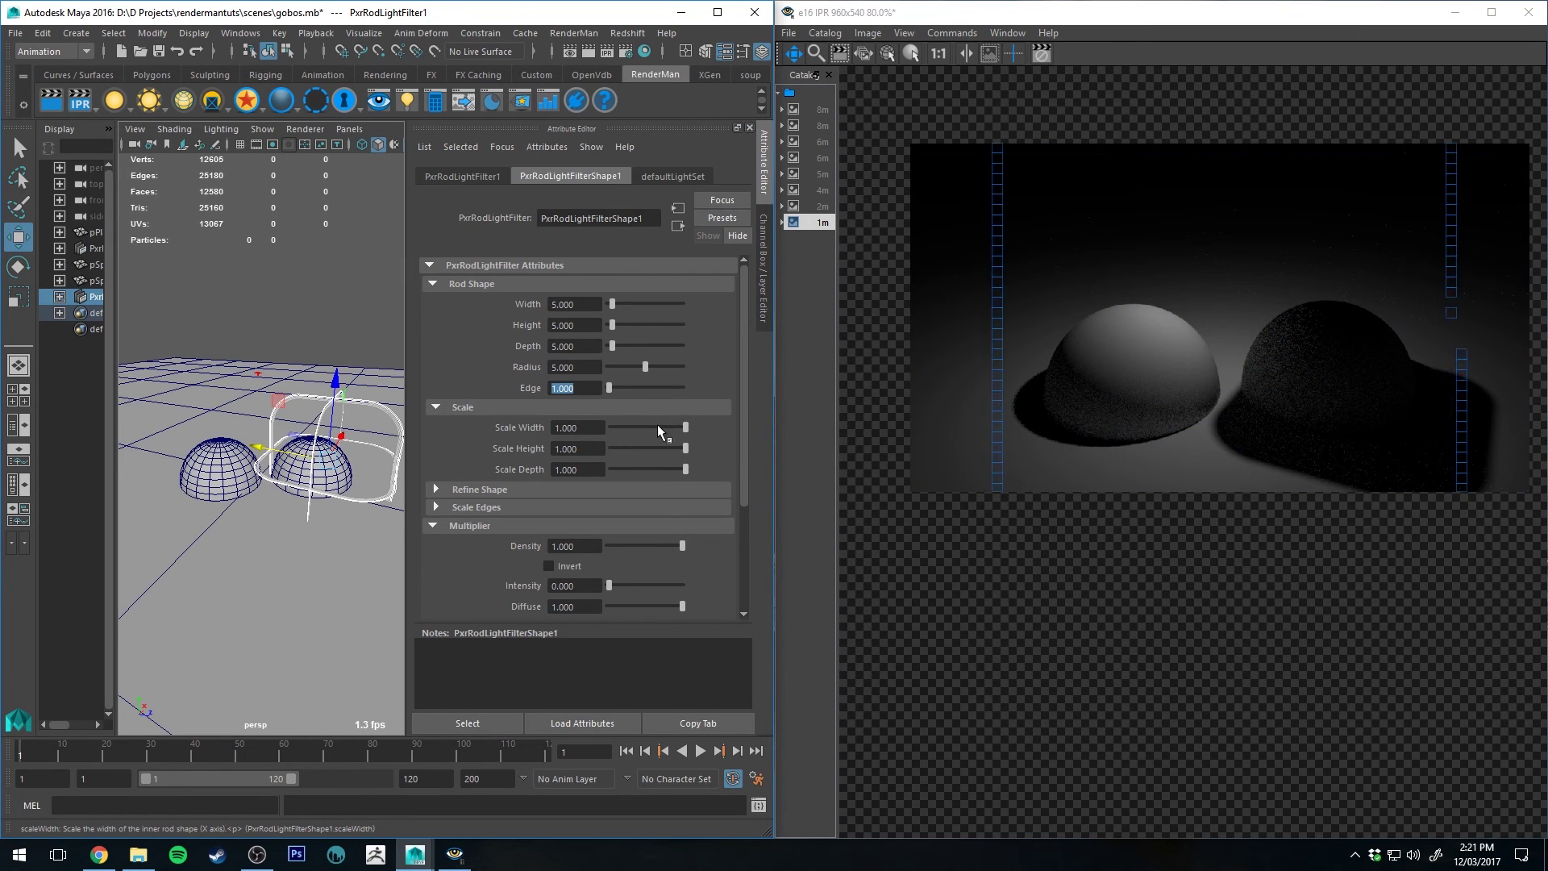
Narrow the rod's scale width, then set Refine Shape Left to 10.112 and Right to 35.955.
left_click_drag(685, 427, 637, 424)
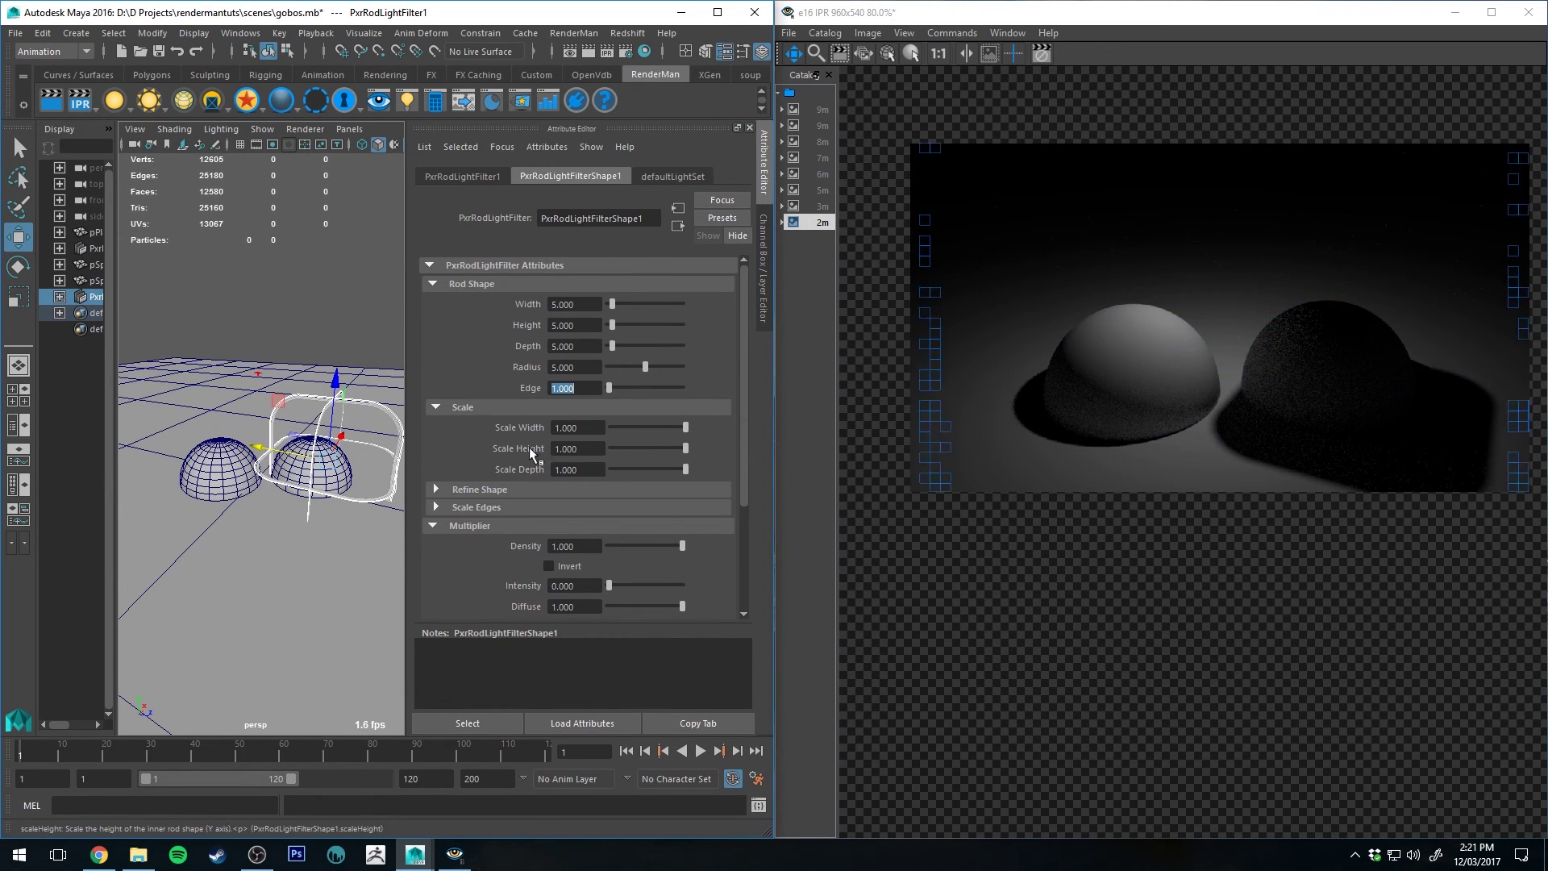
scroll(493, 397, "down", 2)
left_click(564, 440)
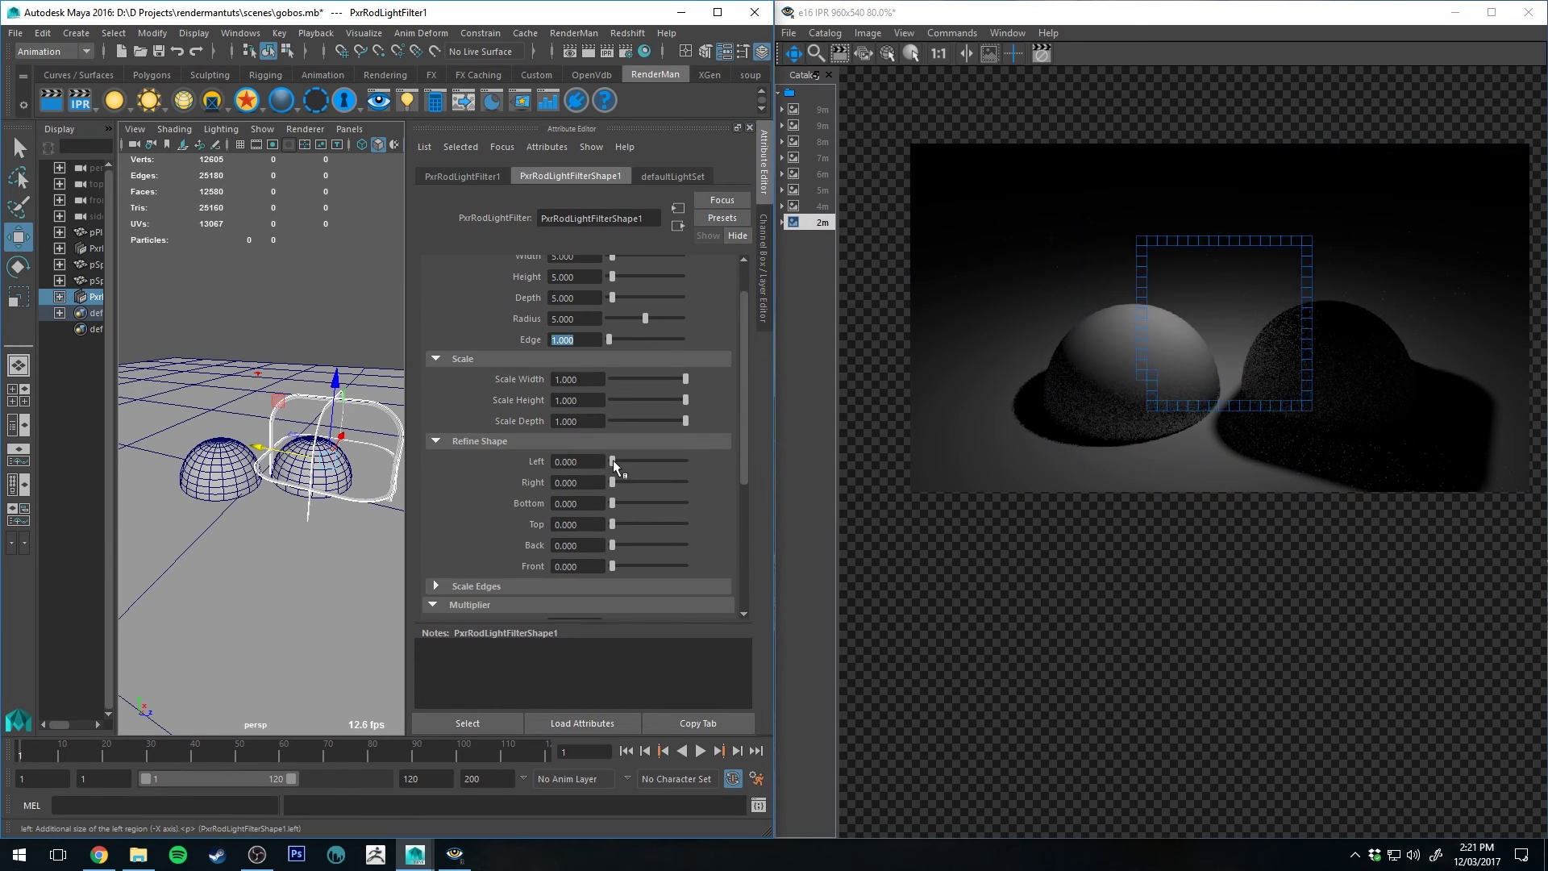
left_click_drag(613, 458, 637, 482)
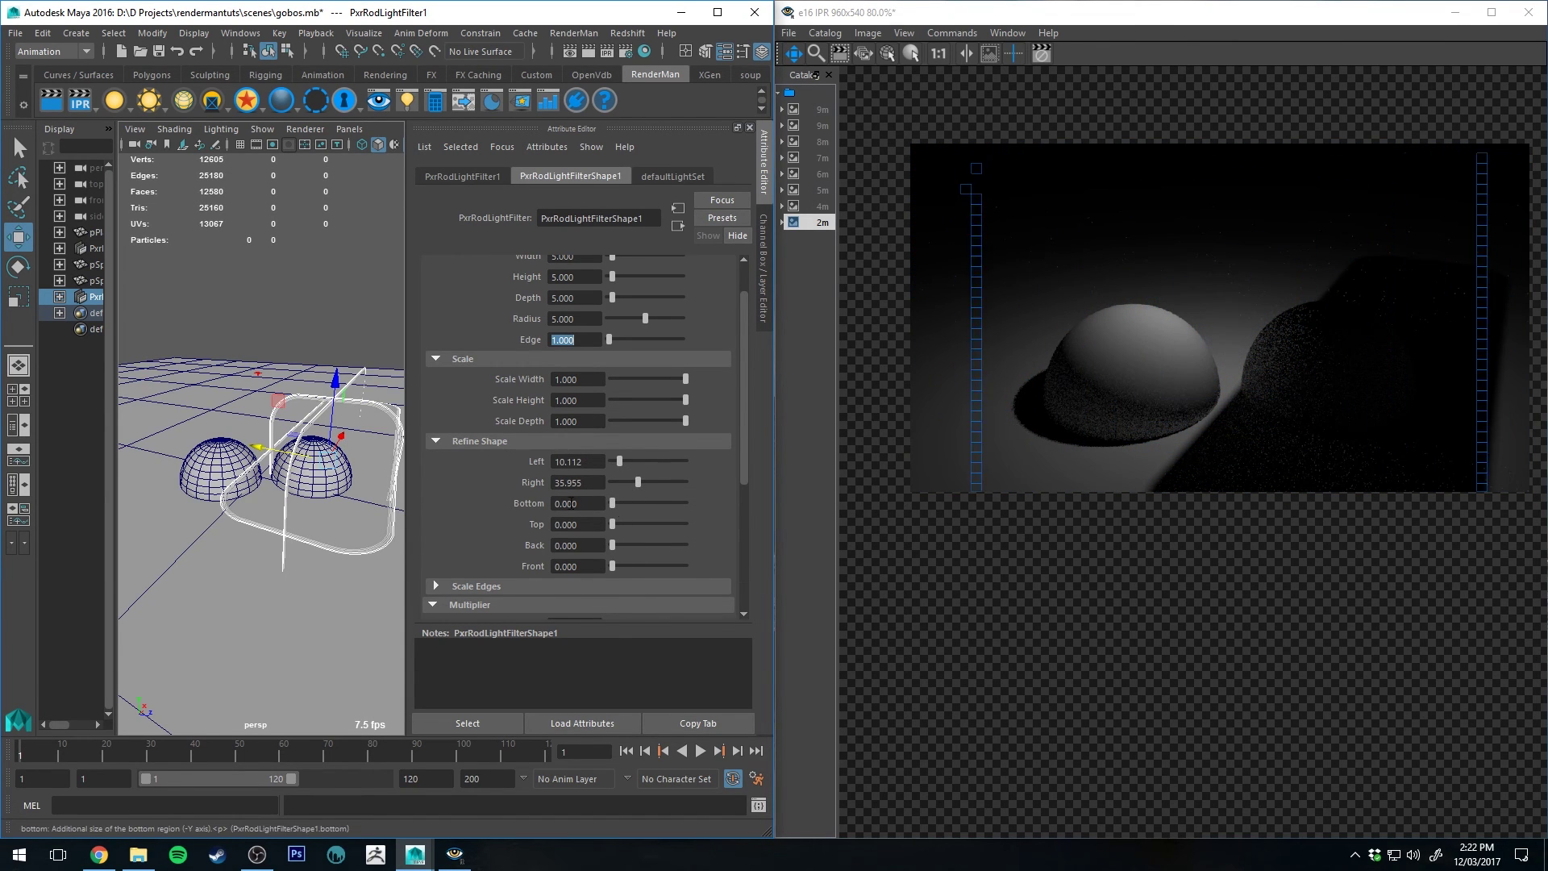
scroll(589, 494, "down", 2)
scroll(500, 466, "down", 4)
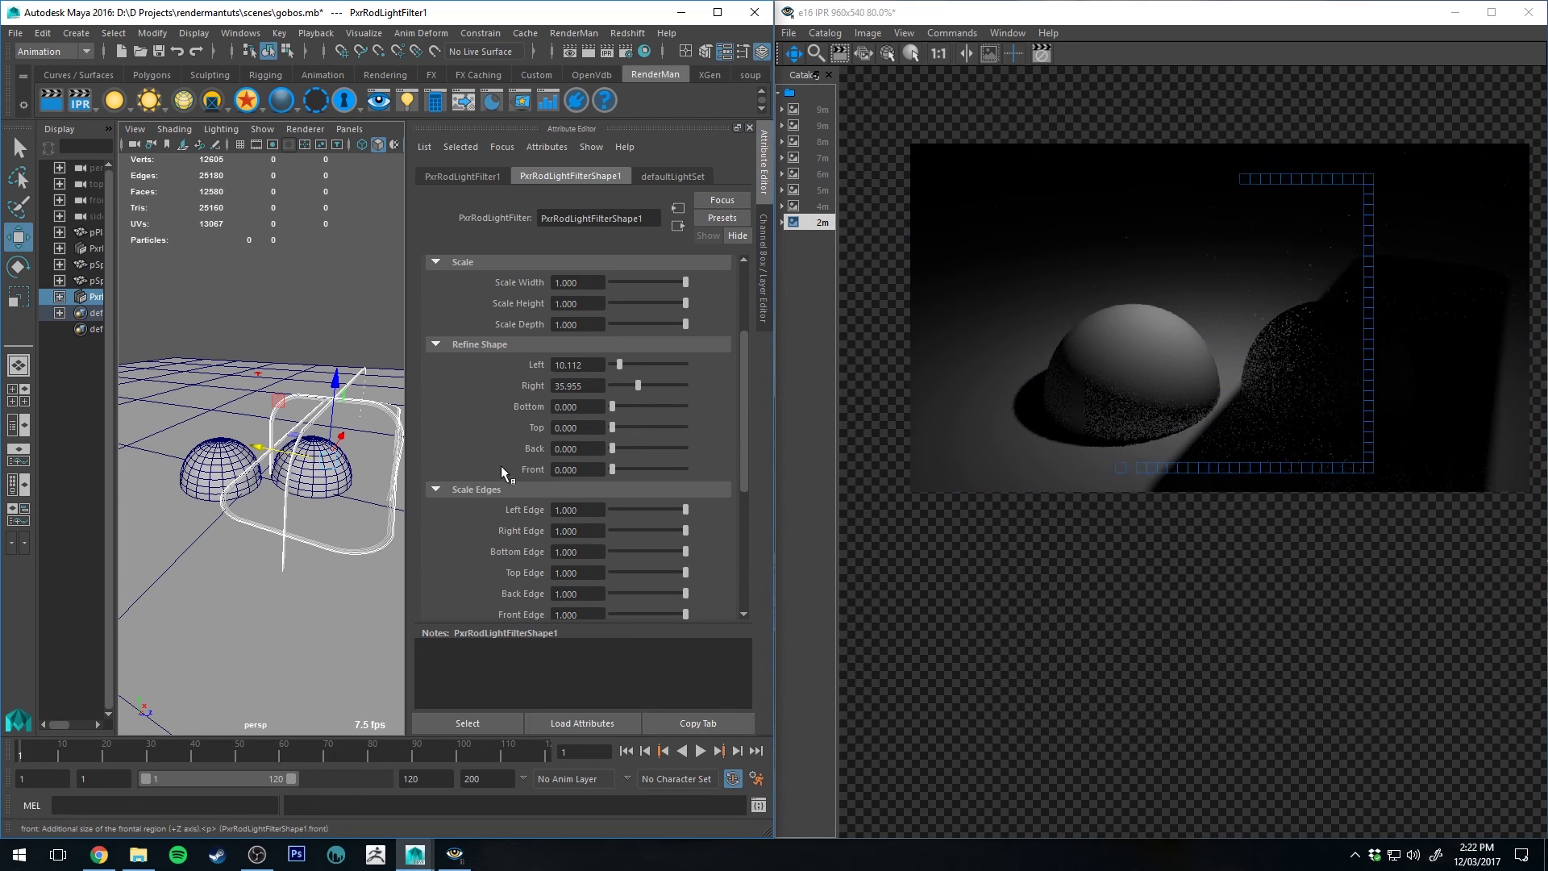
Set the rod's Scale Edges Right Edge to 20.
left_click(512, 443)
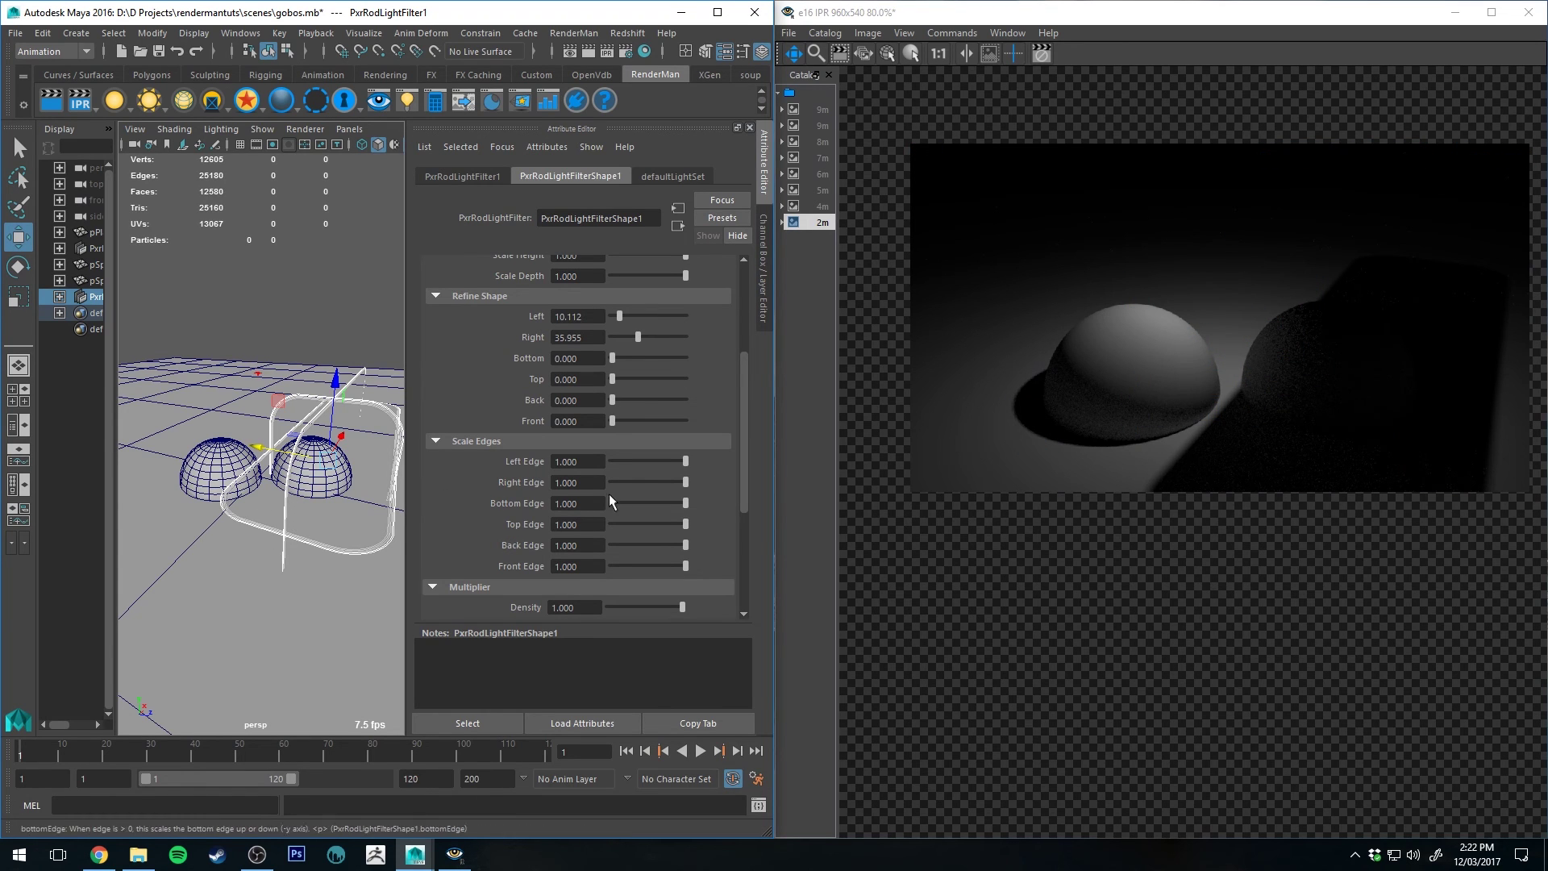
double_click(577, 482)
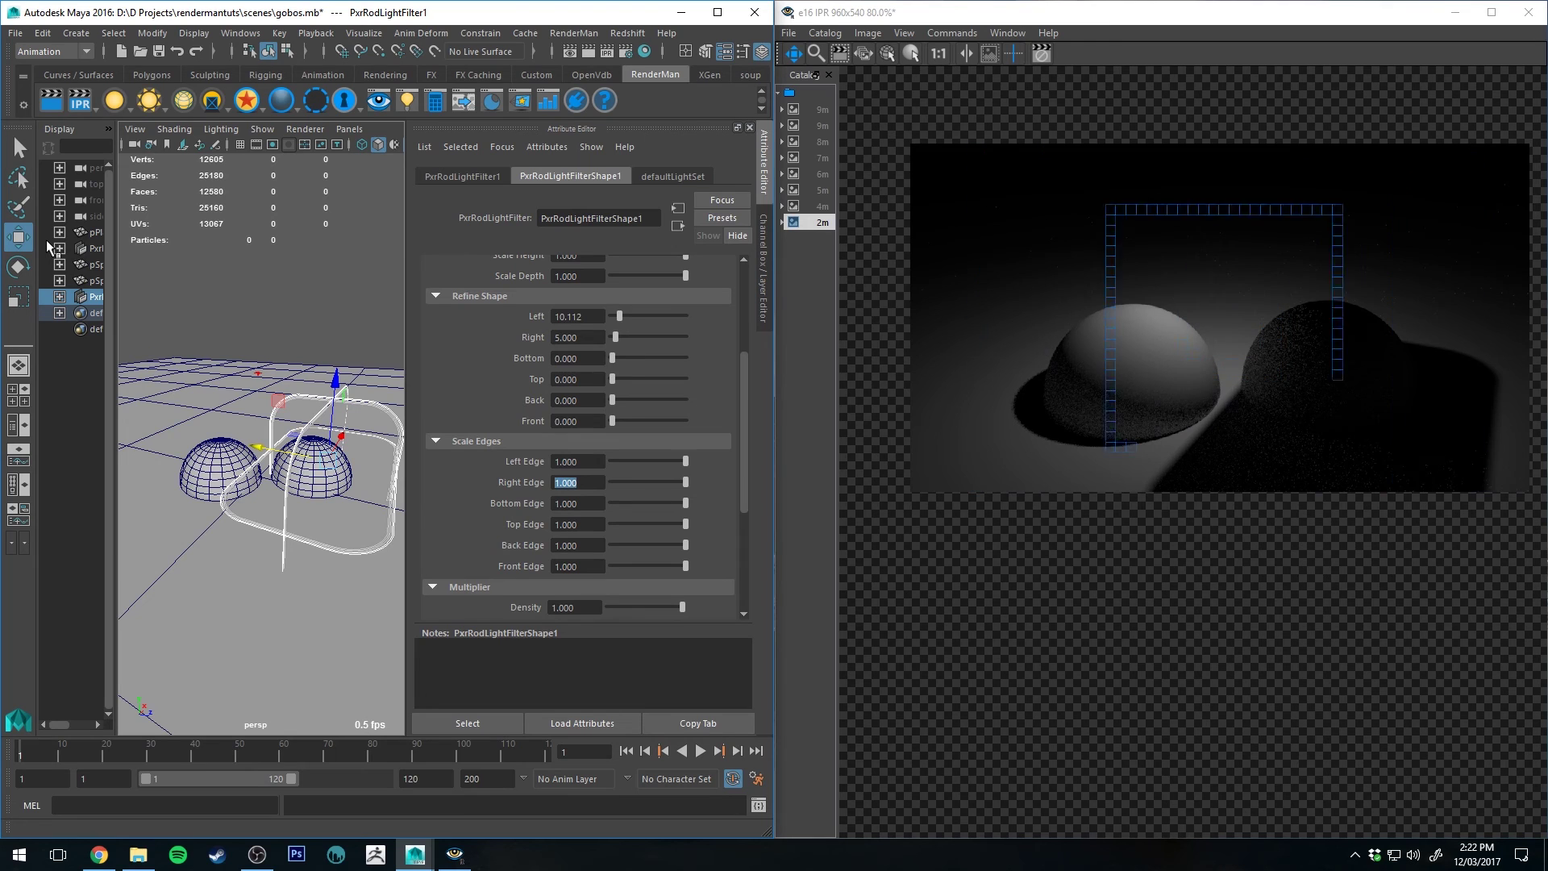
type("20")
key("Return")
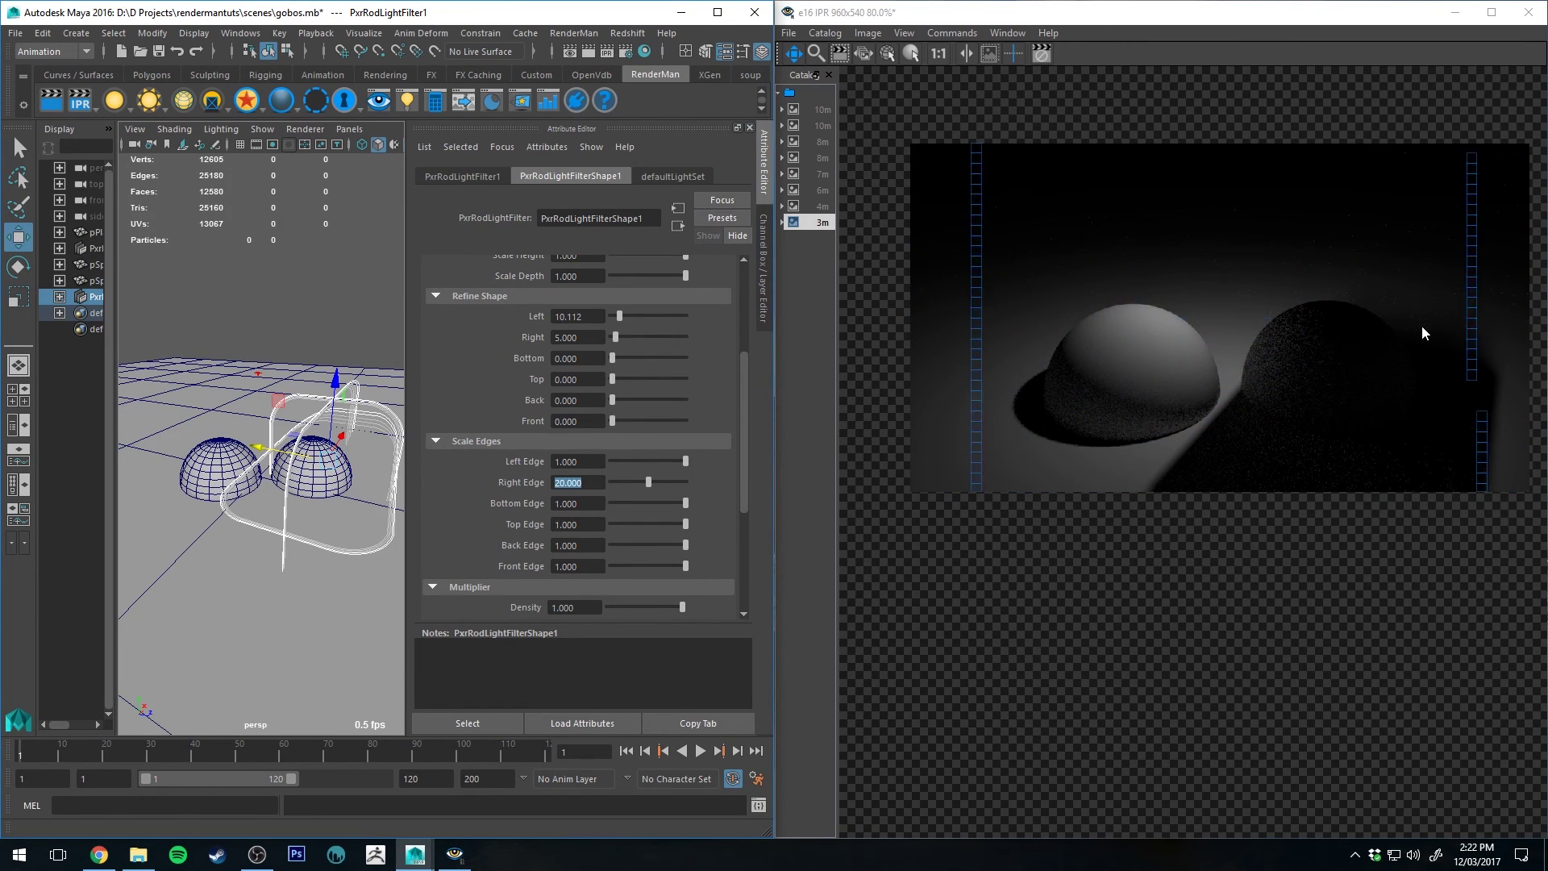
scroll(651, 371, "up", 4)
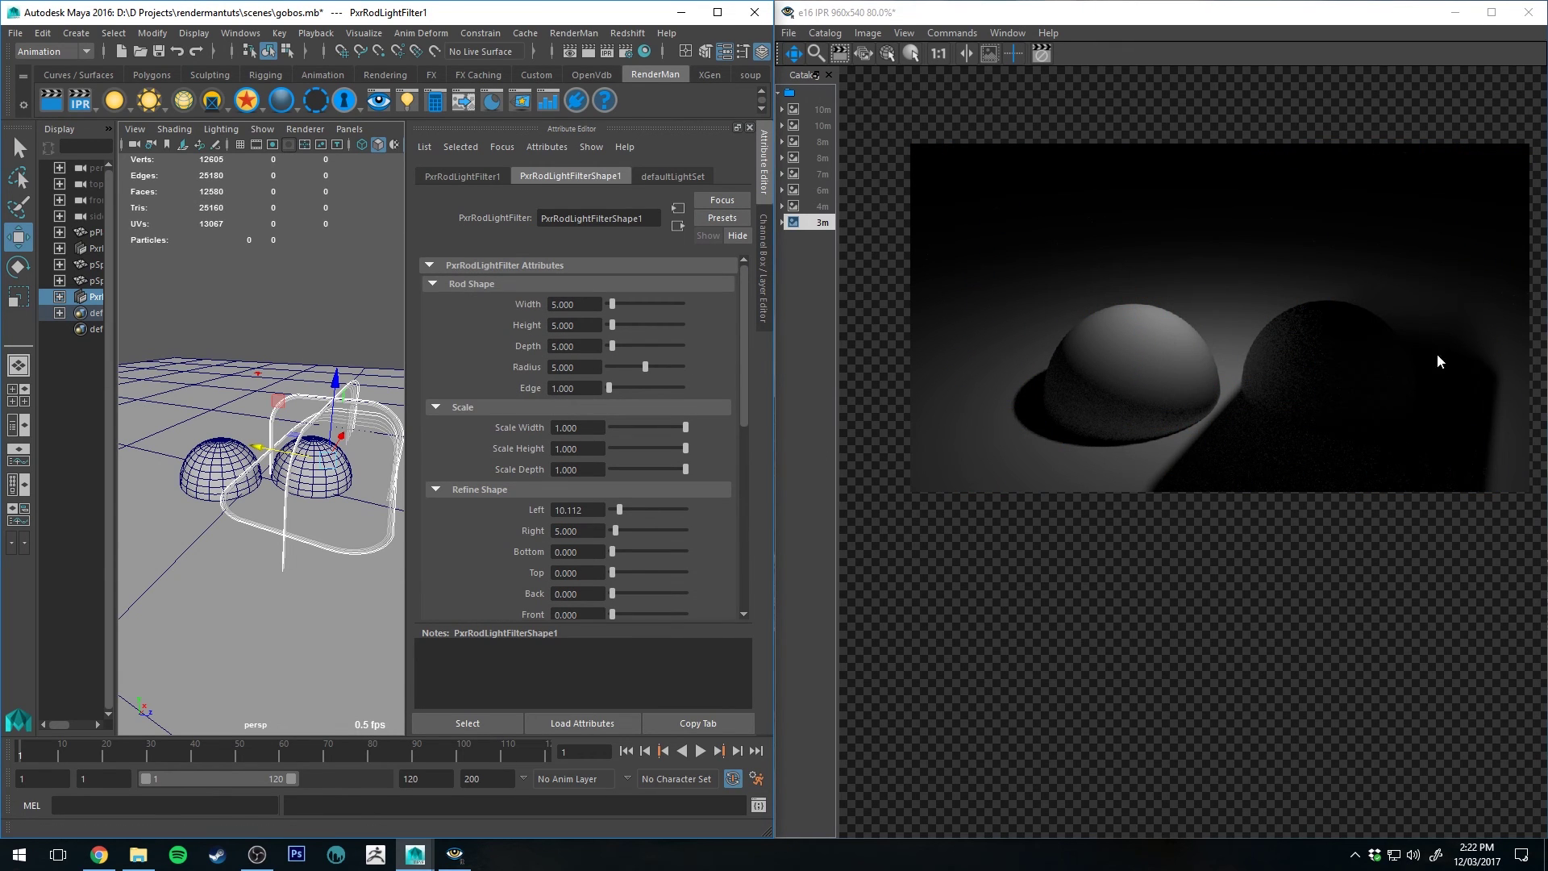
scroll(529, 429, "down", 5)
Set Left Edge to 10 and Top Edge to 5, then try a lower filter density.
double_click(562, 433)
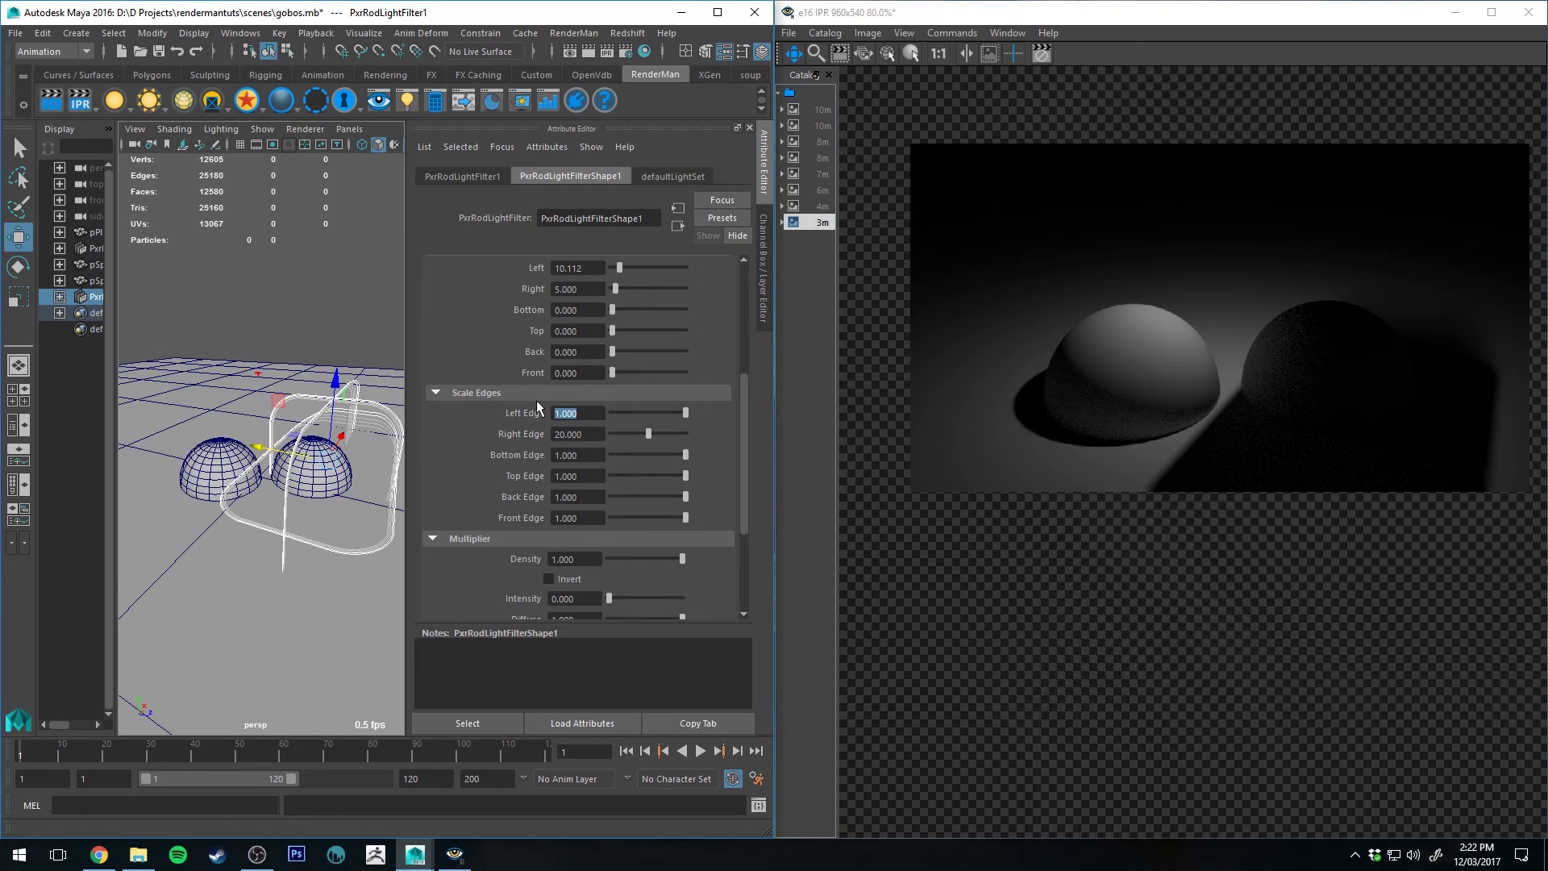
type("10")
key("Tab")
key("Tab")
key("Tab")
scroll(262, 452, "down", 3)
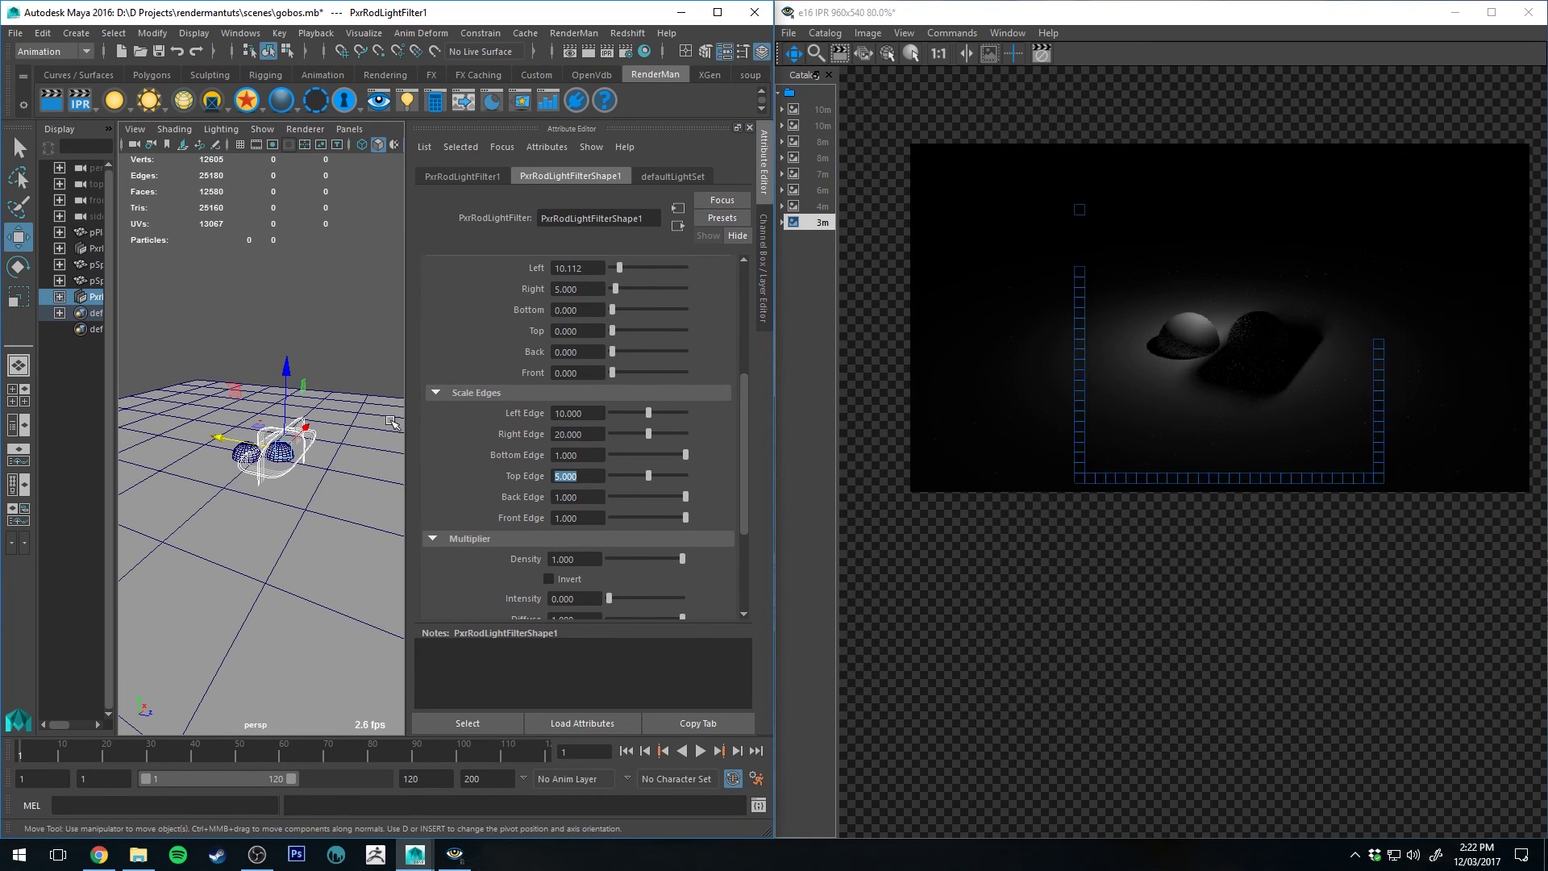
type("5")
key("Return")
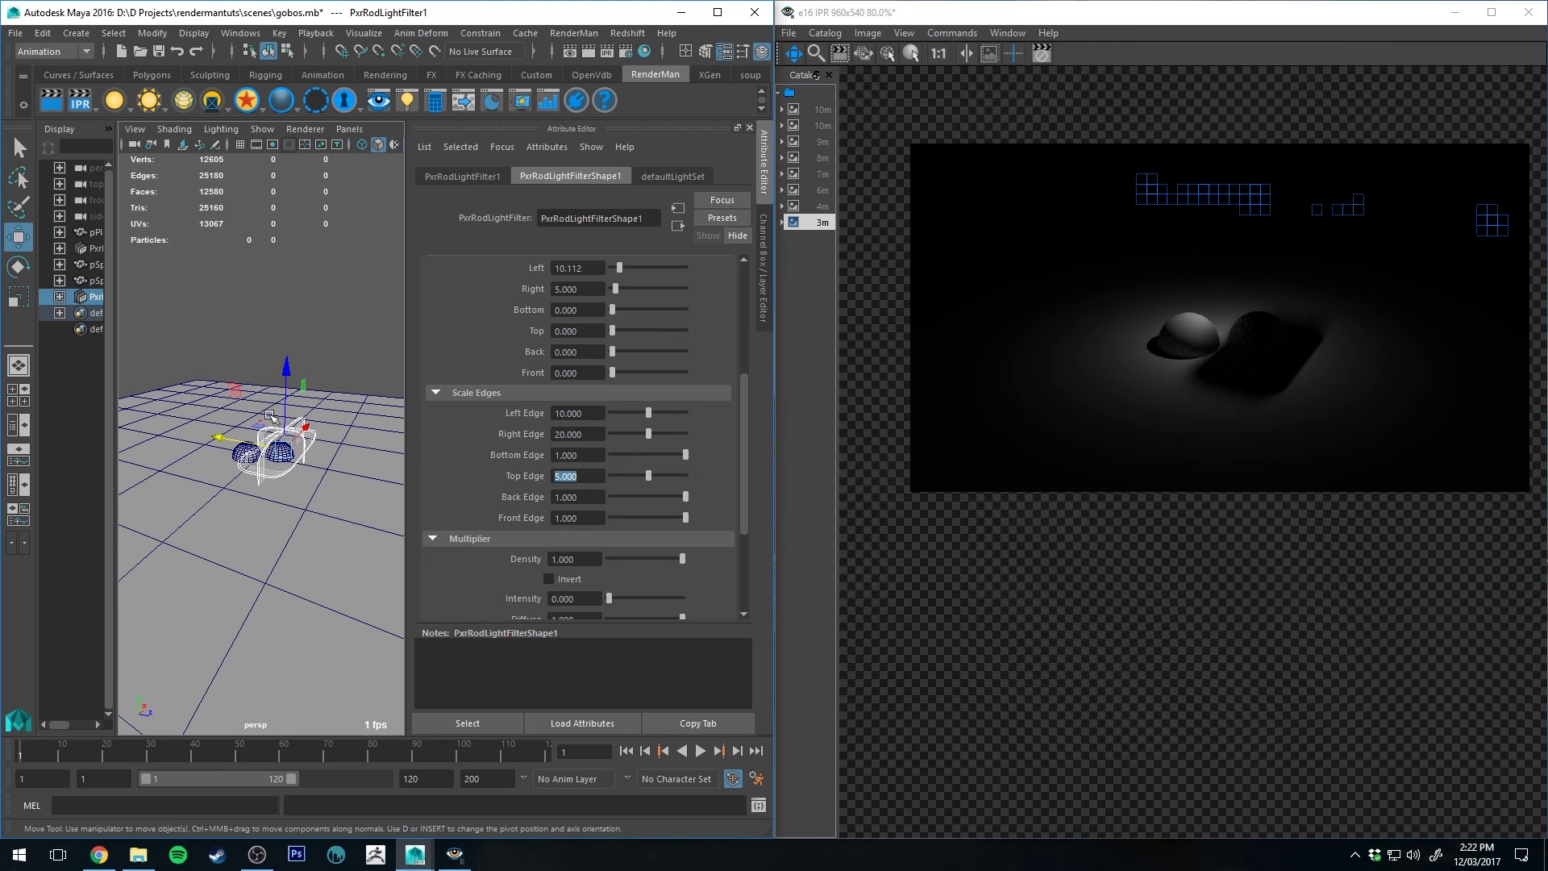
scroll(542, 433, "down", 2)
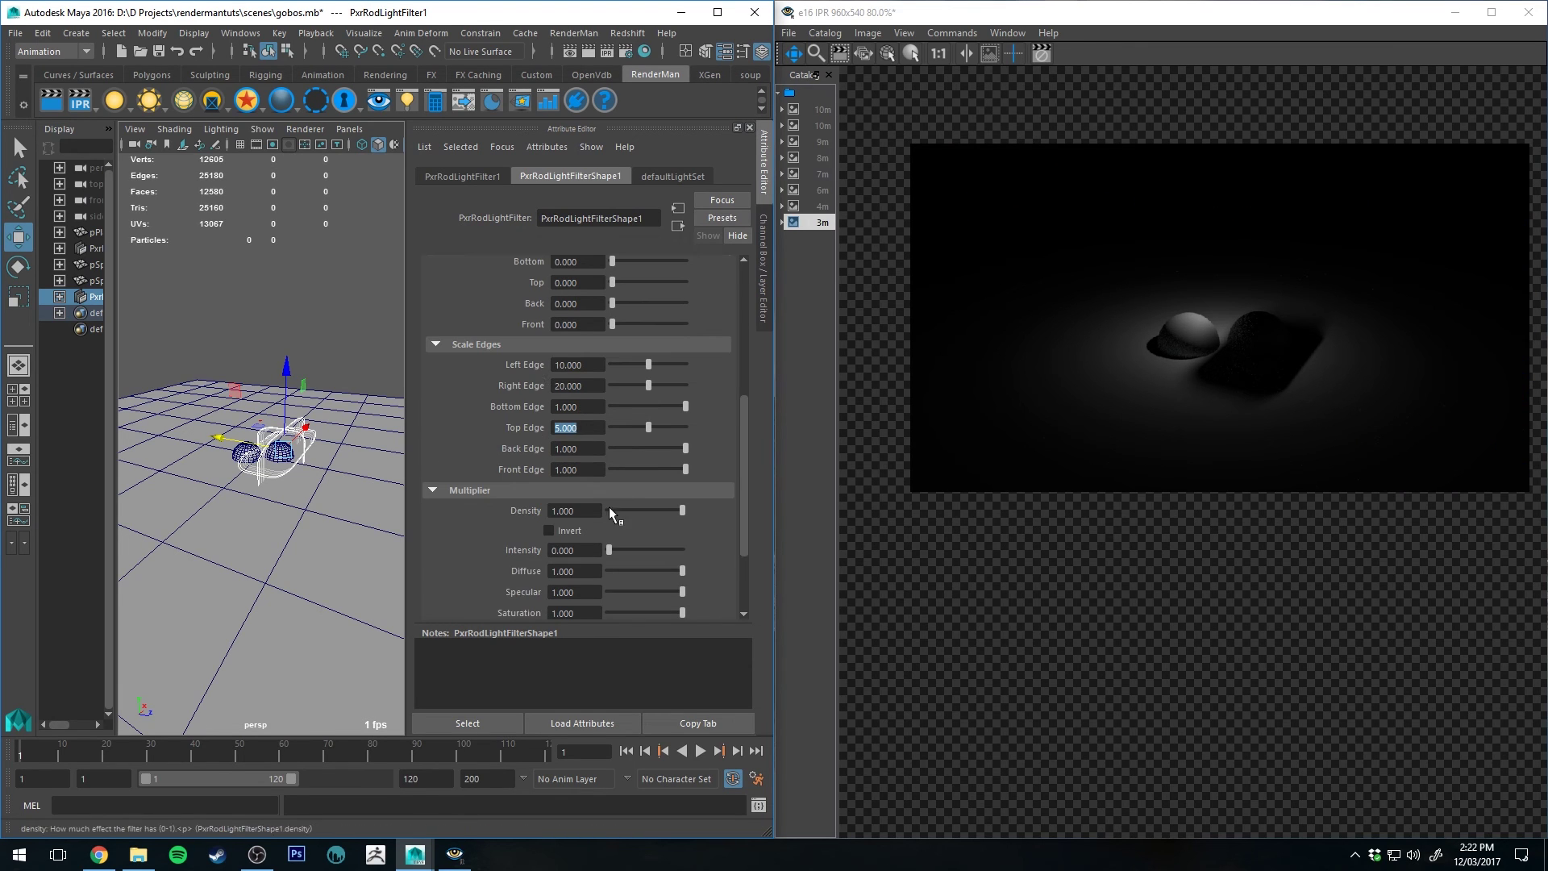
scroll(586, 513, "down", 2)
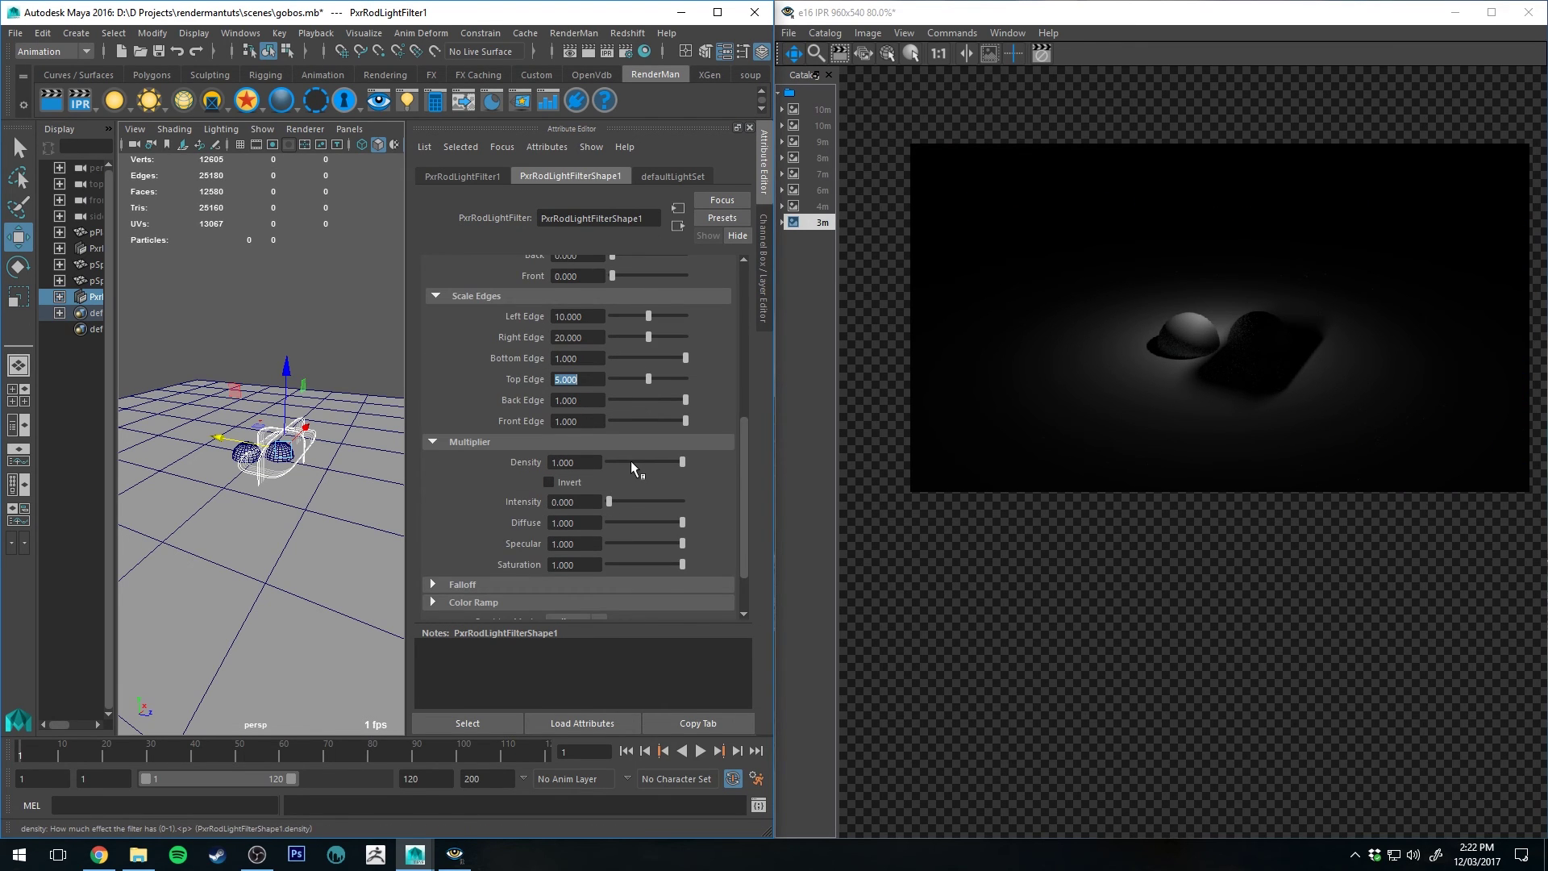
left_click_drag(631, 461, 701, 458)
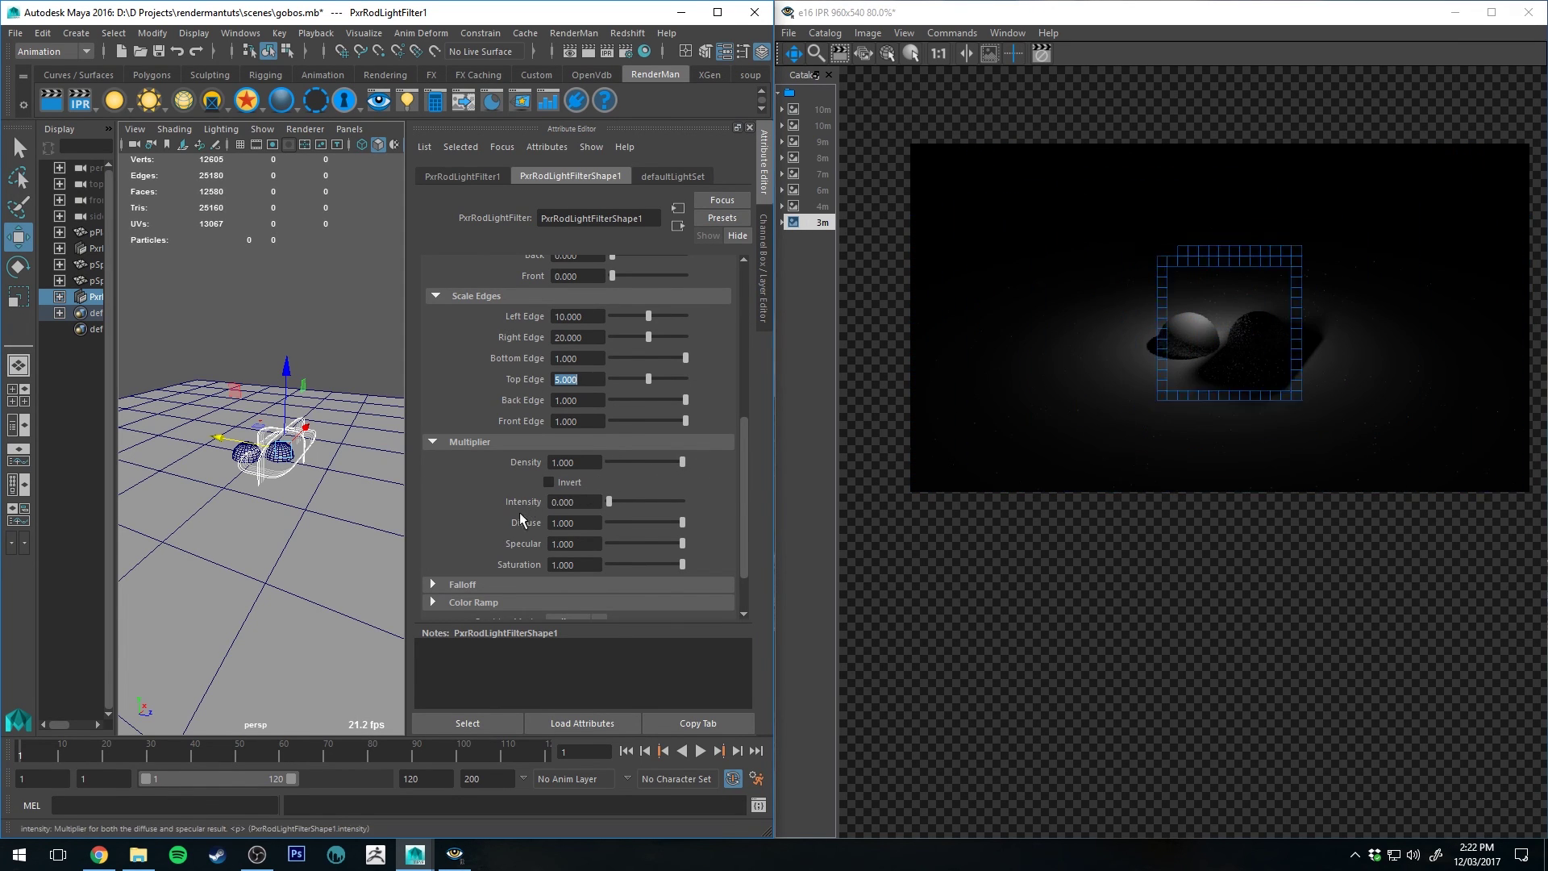
Drag the PxrRodLightFilter from the left dome onto the right dome.
scroll(494, 462, "down", 2)
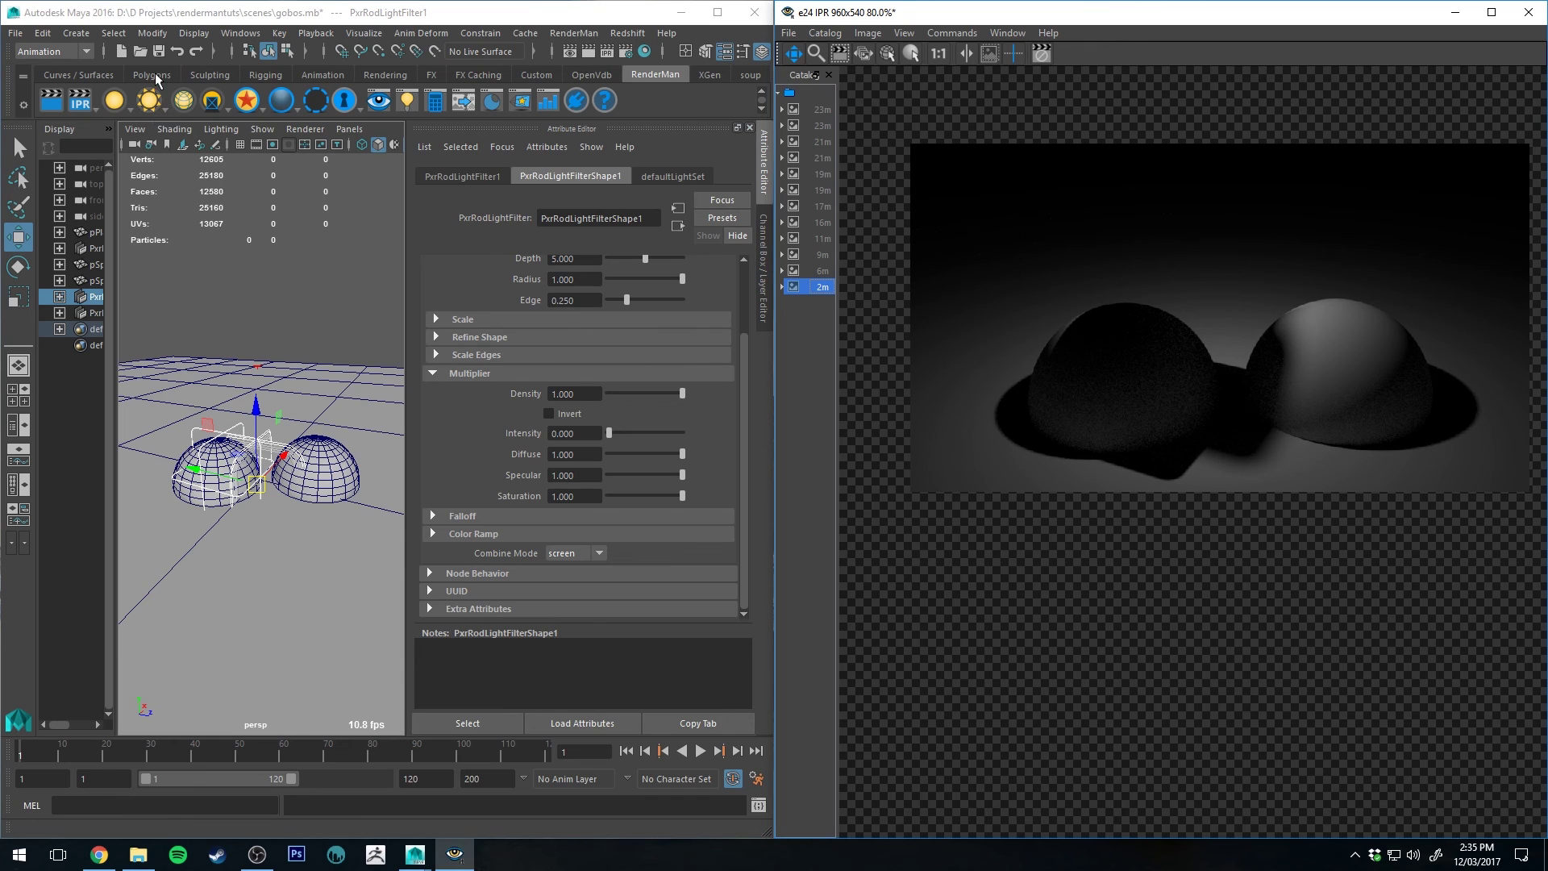
left_click_drag(265, 475, 213, 429)
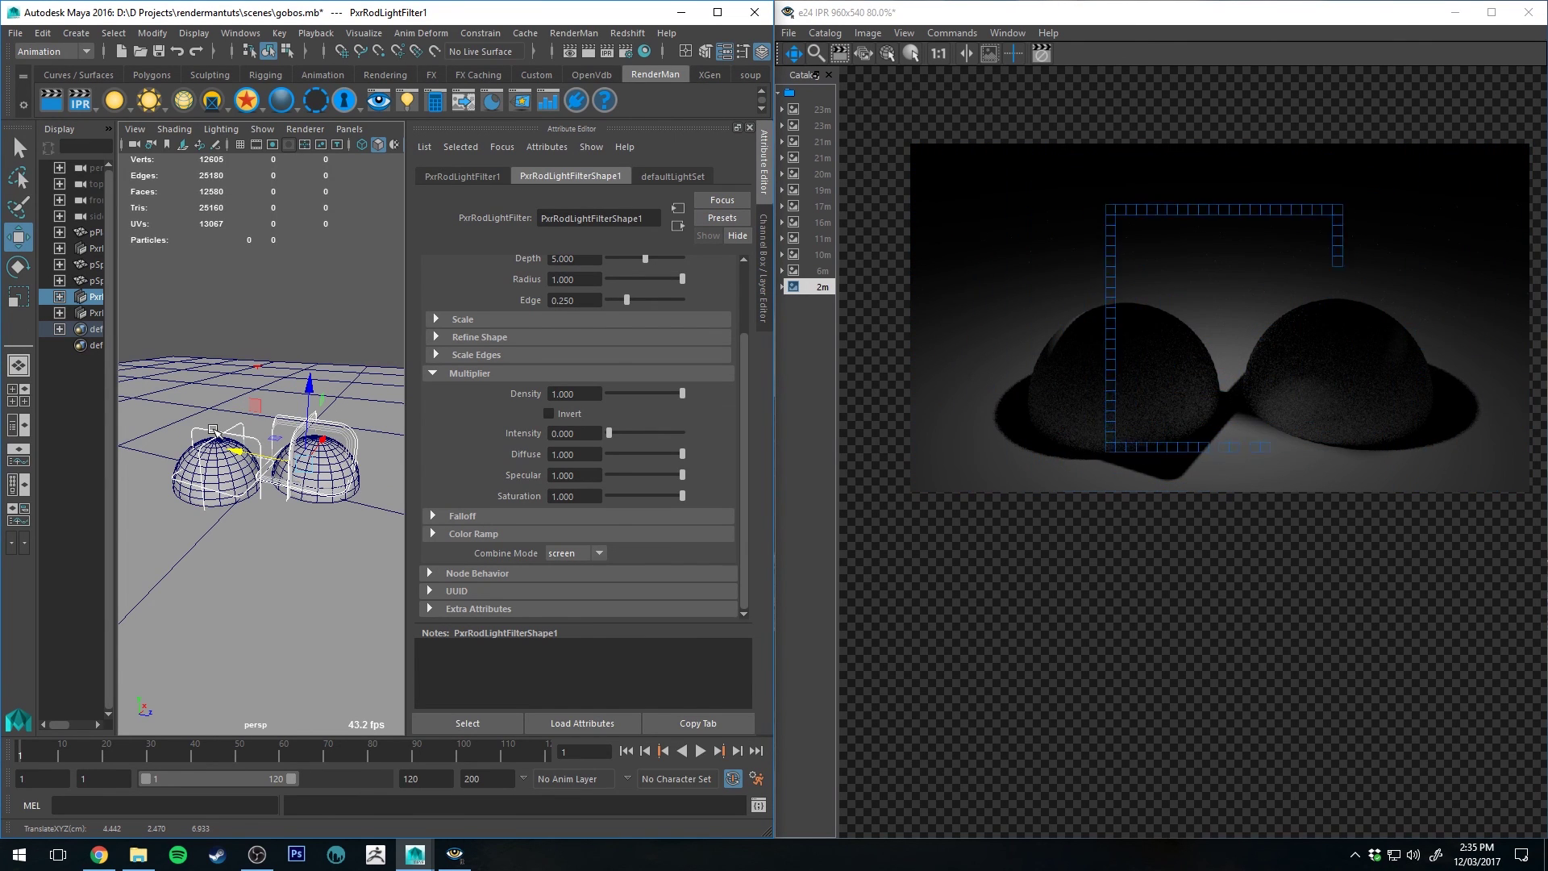